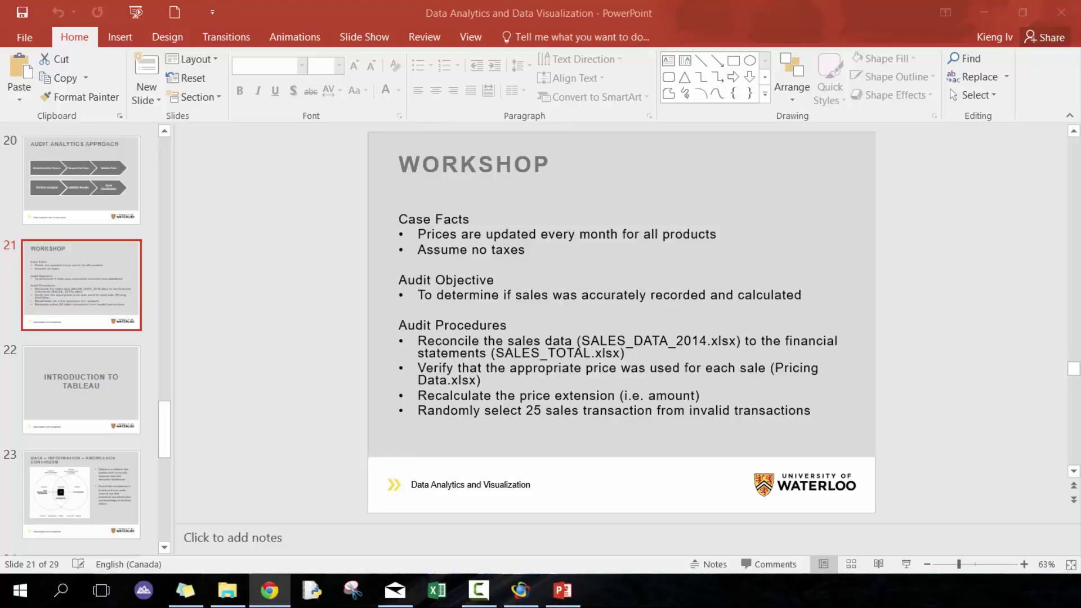
Switch from the PowerPoint Workshop slide to the SALES_DATA_2014 database in IDEA.
key(alt+Tab)
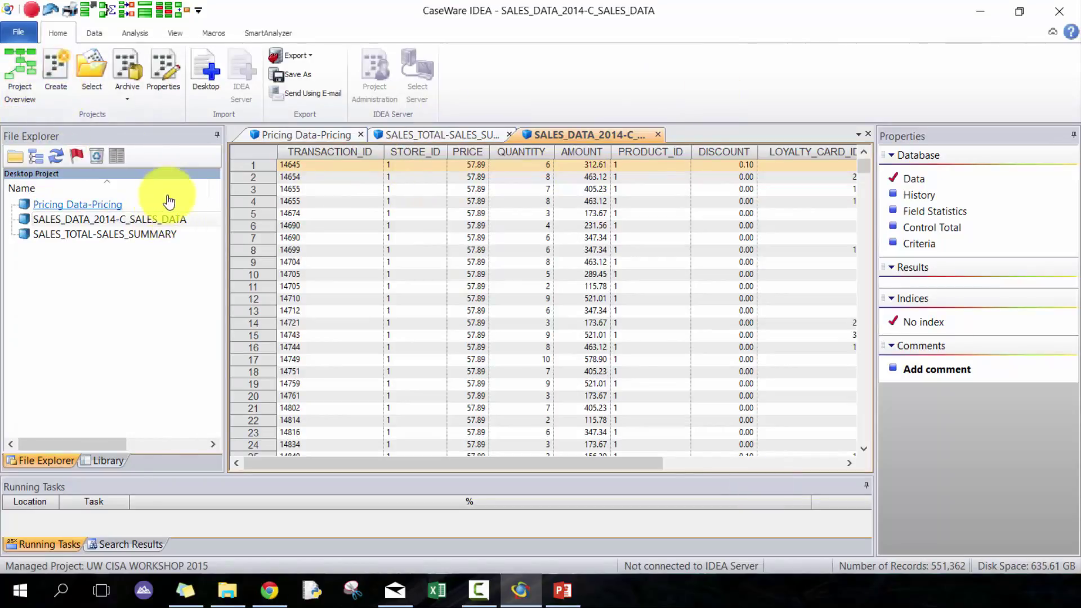
Create field statistics for SALES_DATA and widen AMOUNT to read its 351,641,628.61 total.
click(958, 217)
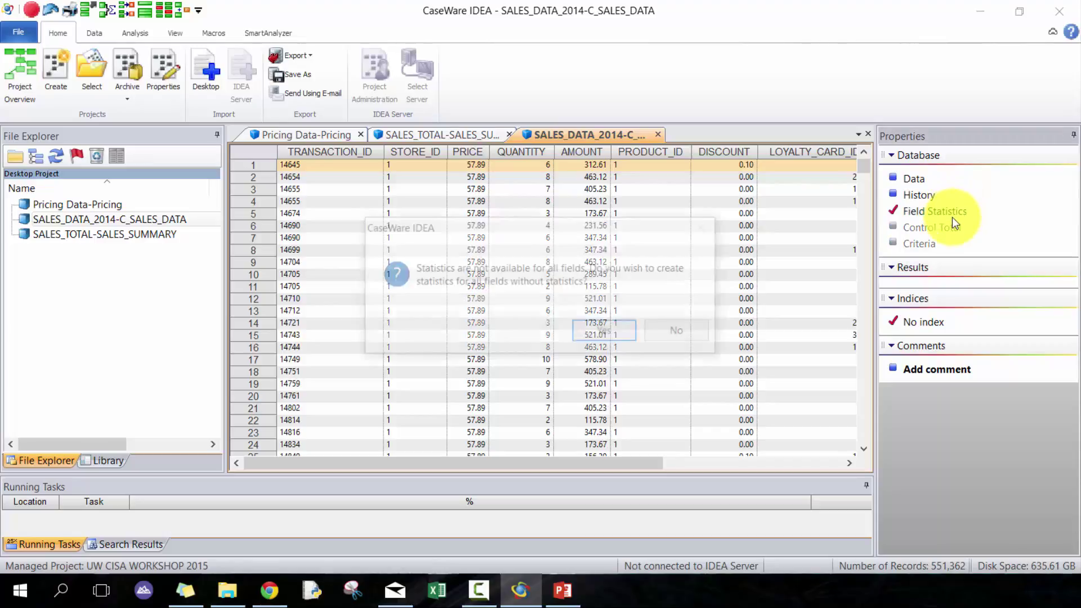
click(585, 331)
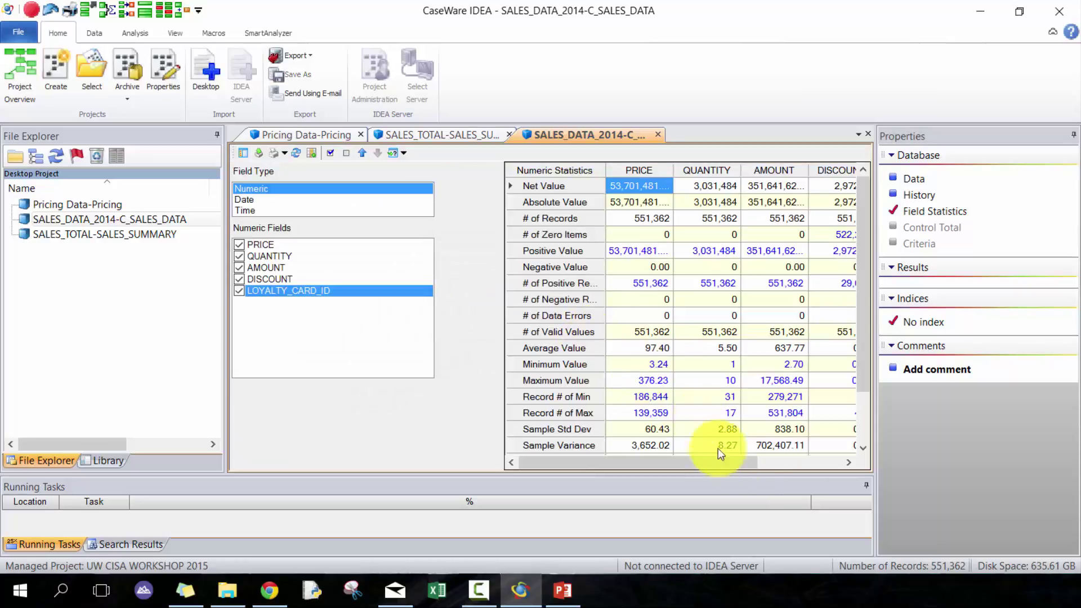
click(797, 467)
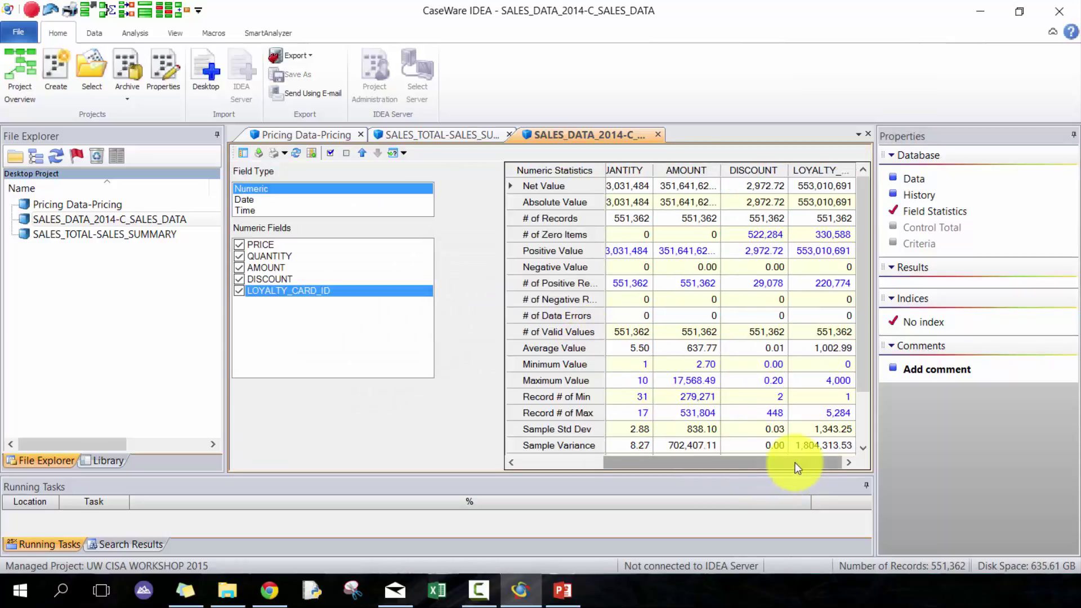
click(678, 188)
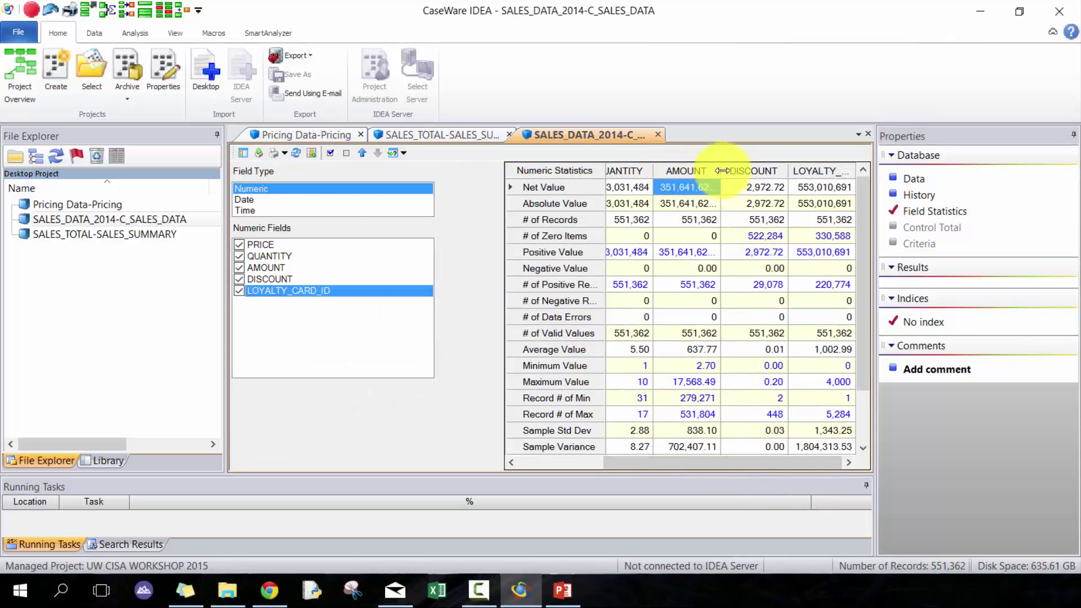
drag(722, 171, 769, 176)
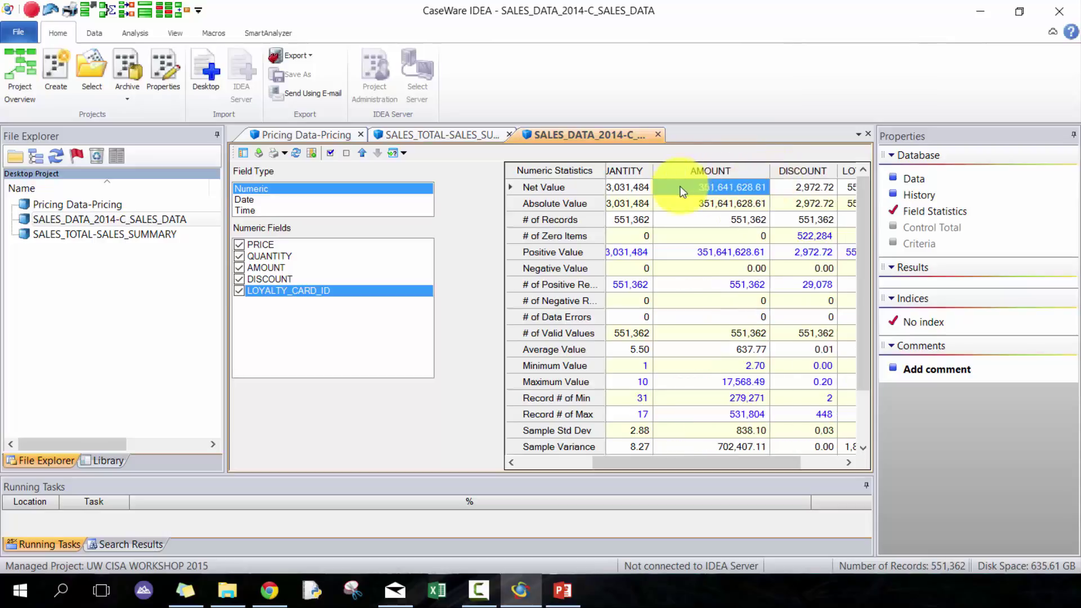
Generate field statistics for SALES_TOTAL-SALES_SUMMARY to compare its AMOUNT net value.
click(477, 134)
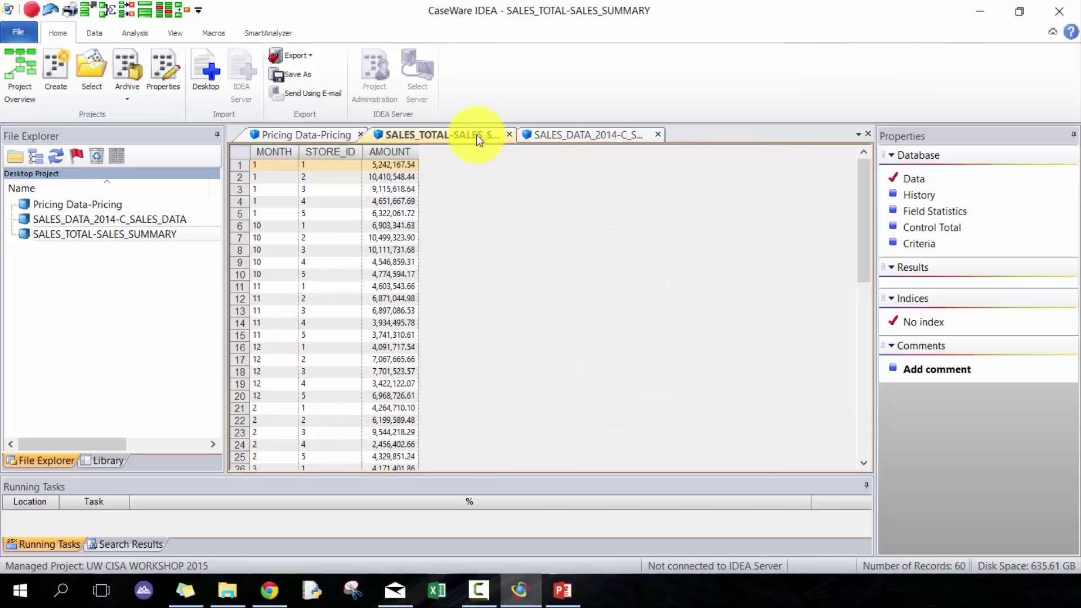
click(938, 212)
click(588, 328)
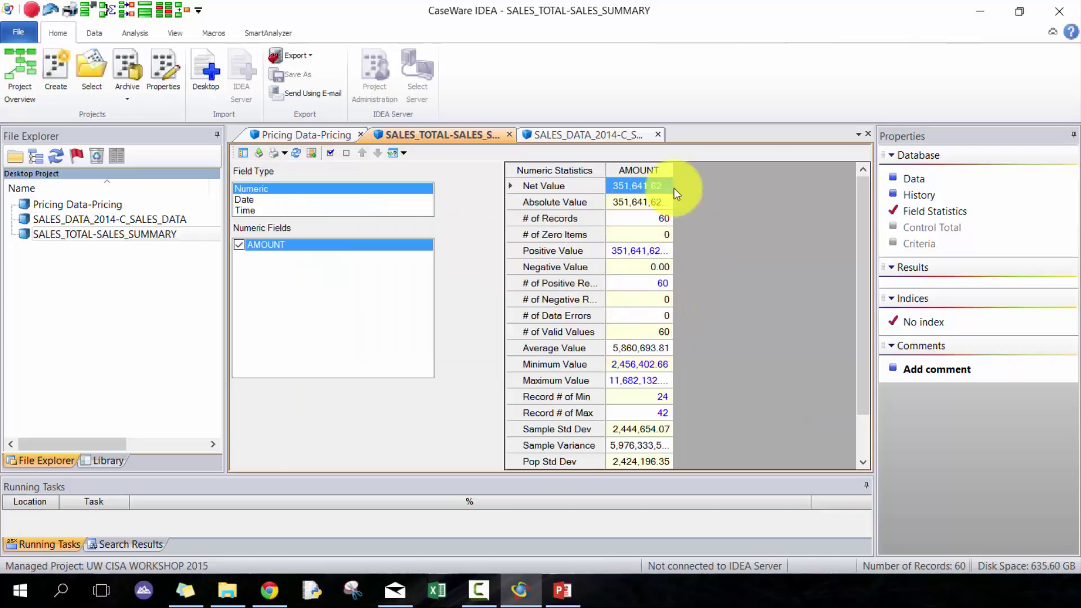
click(912, 178)
Return to the SALES_DATA records and bring the DATE1 column into view.
click(594, 130)
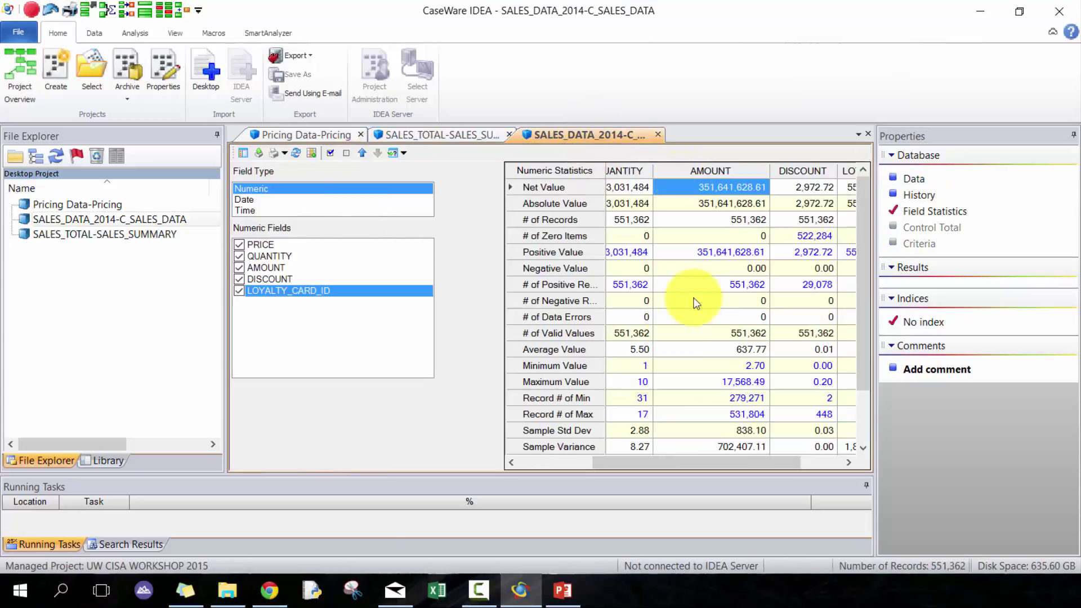
click(913, 178)
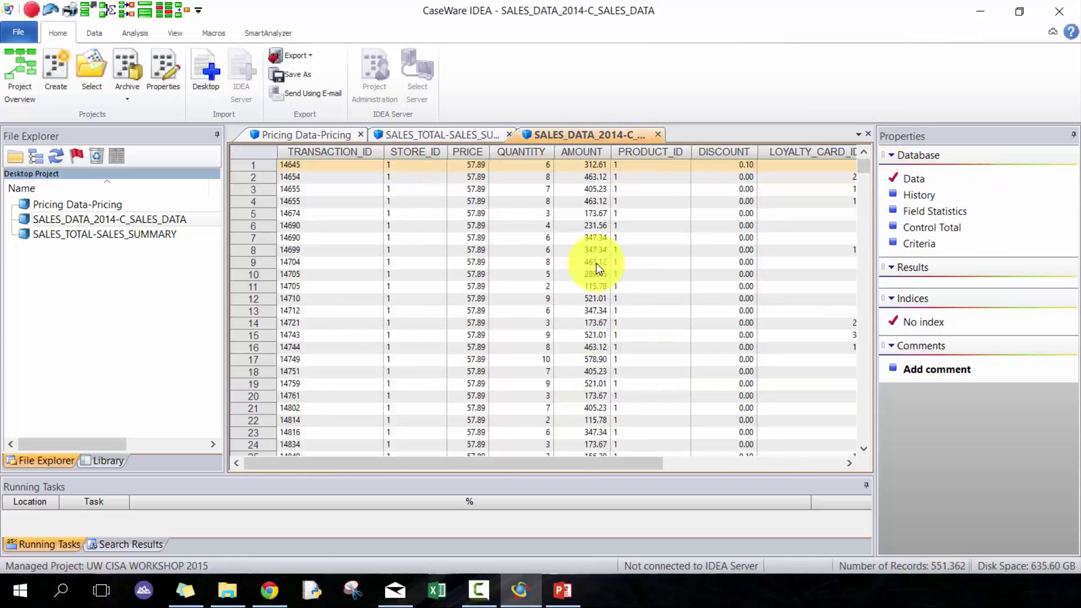
click(784, 459)
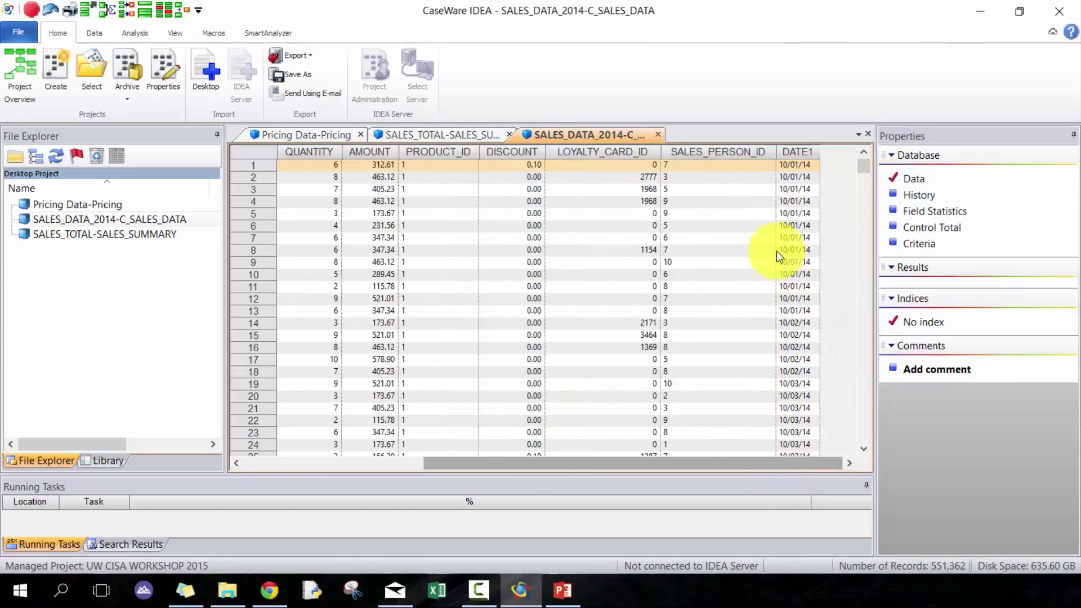
drag(794, 465, 816, 456)
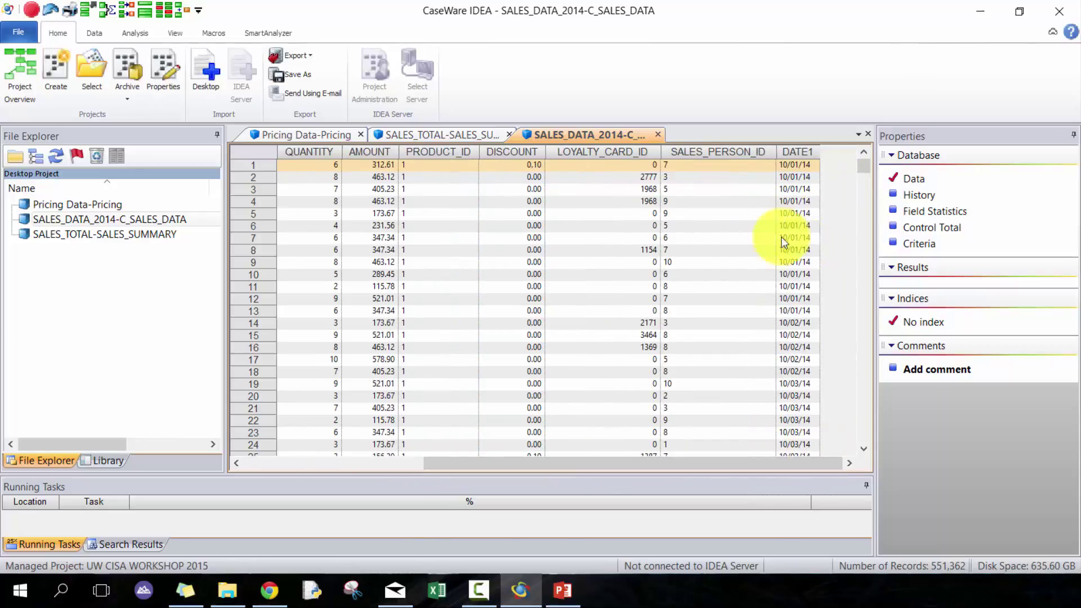
Define a new Virtual Character field named MONTH with length 2.
click(795, 177)
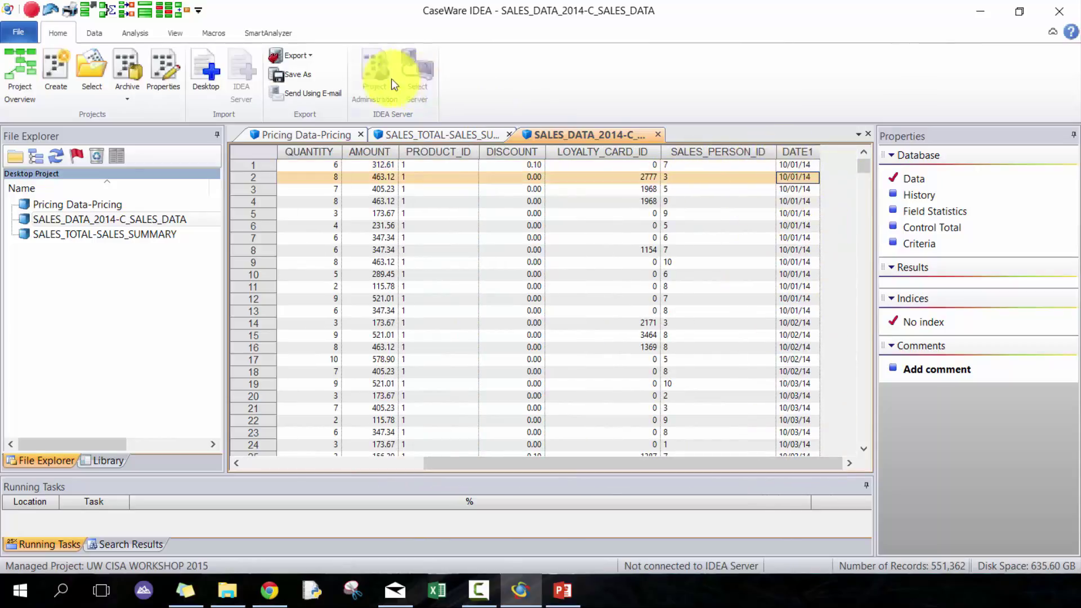
click(97, 34)
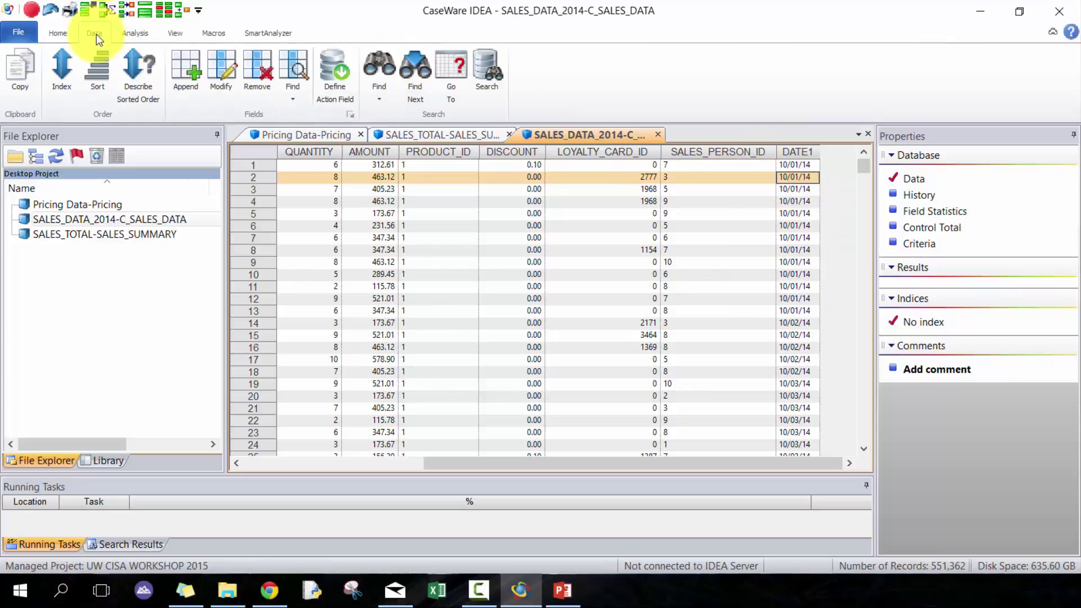
click(185, 71)
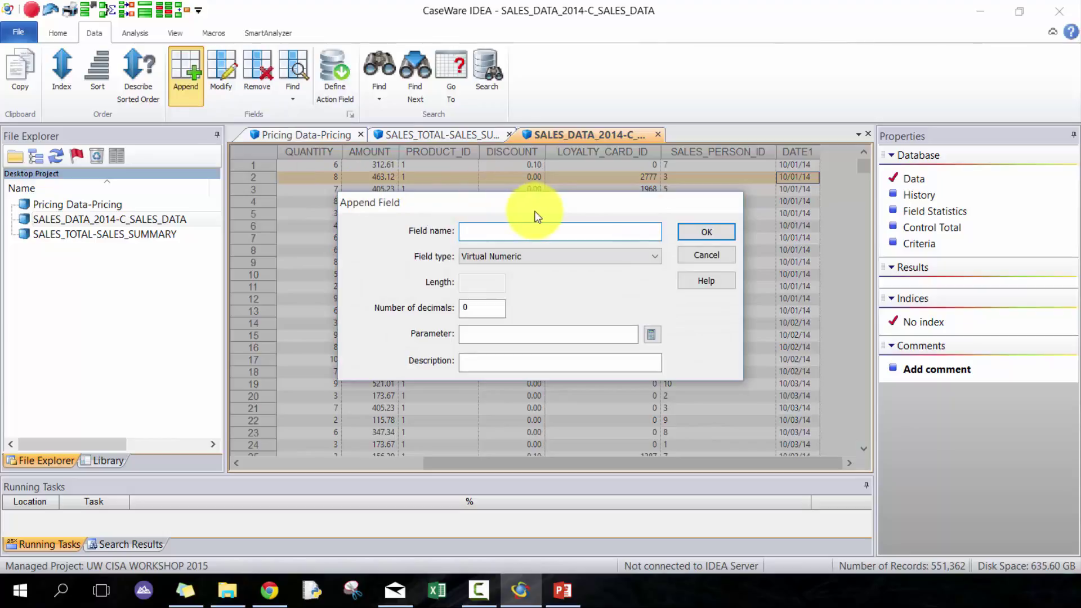
text(MONTH)
key(Tab)
click(526, 257)
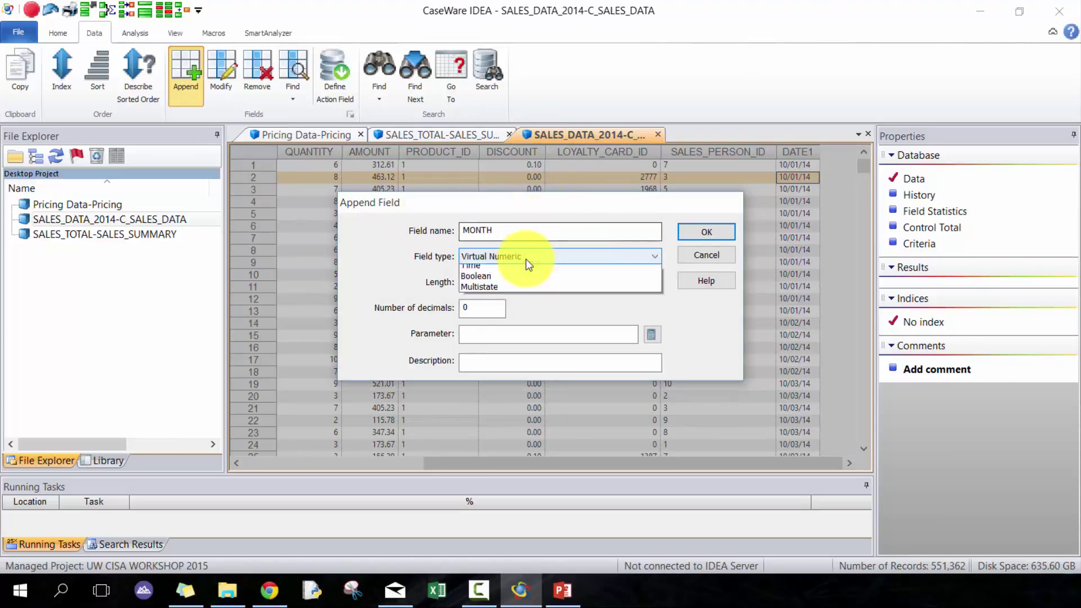
click(495, 282)
click(493, 285)
text(2)
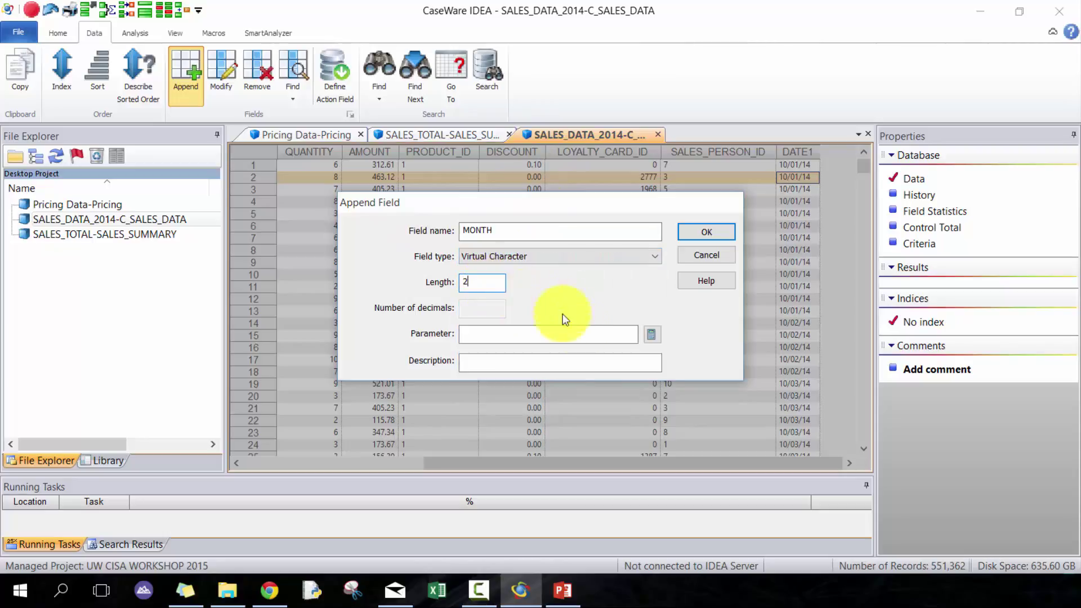
click(651, 337)
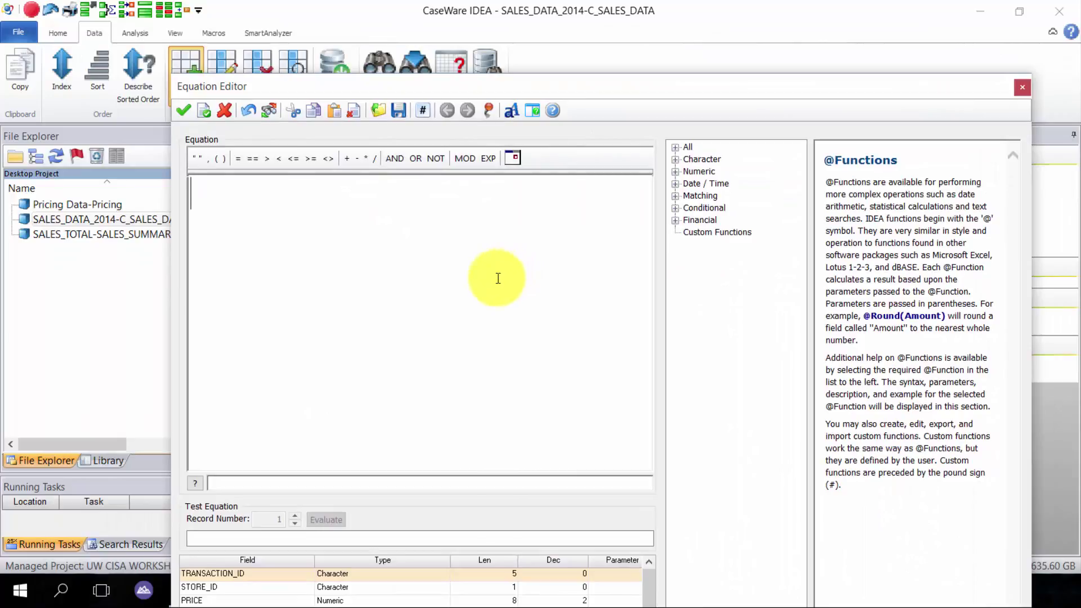
text(@MONT()
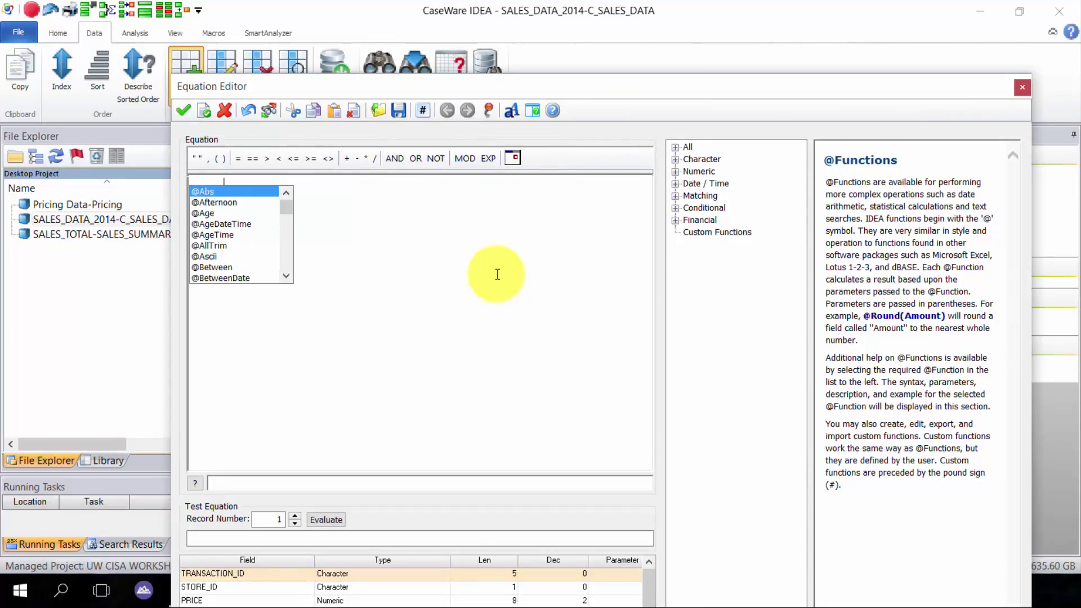
key(BackSpace)
text(H)
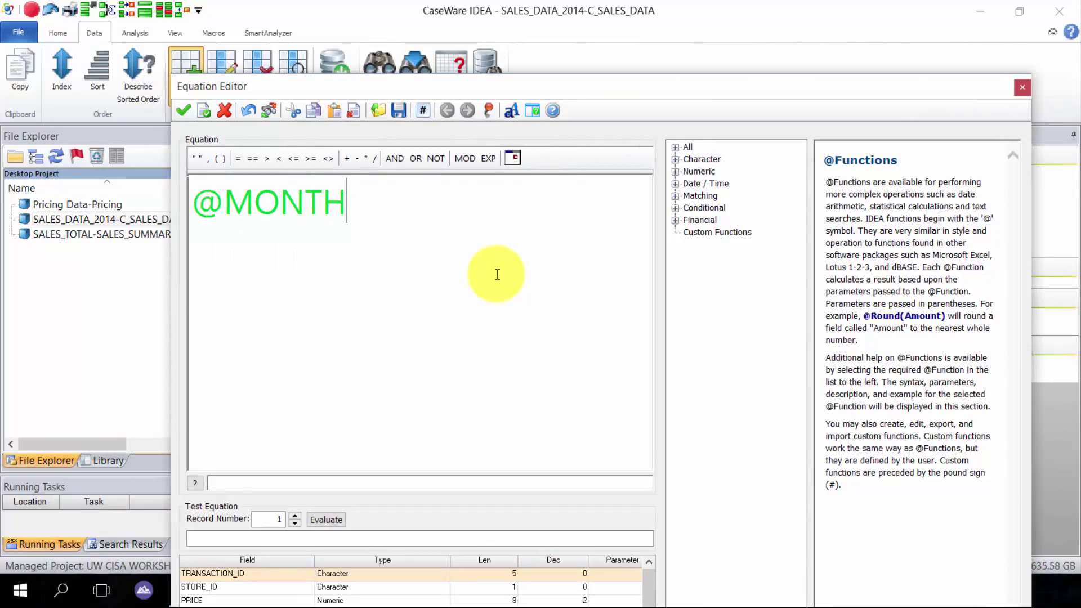
text((DATE1))
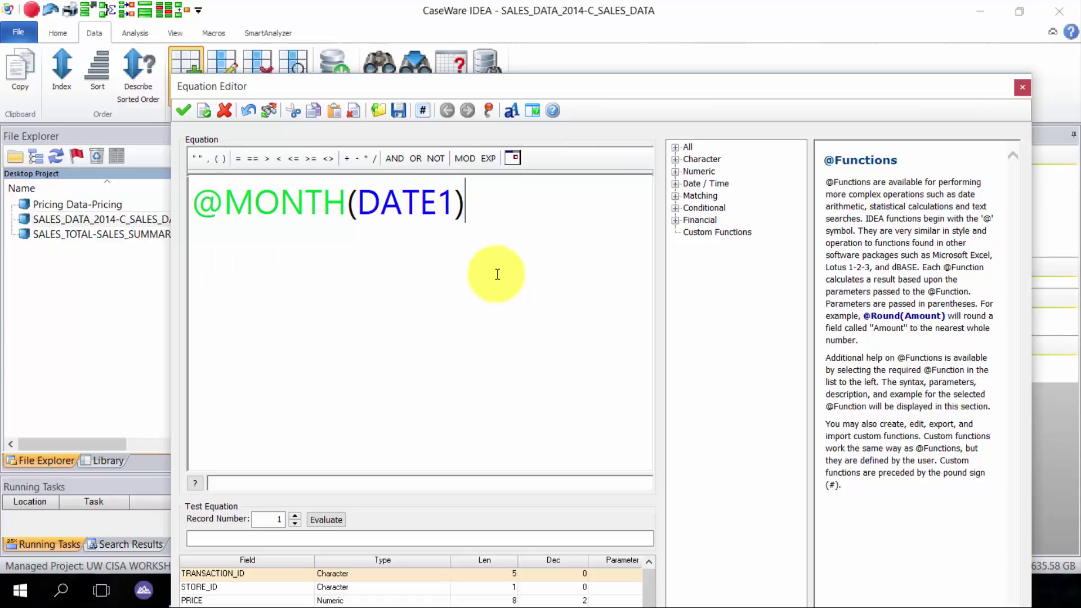
key(Home)
text(@str)
key(Return)
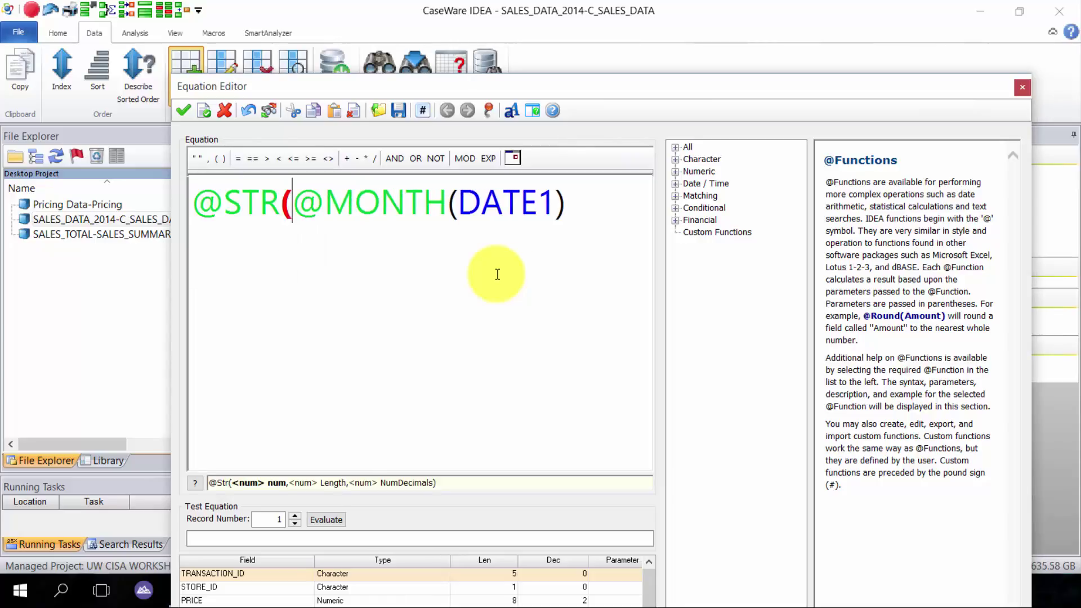
key(End)
text(,)
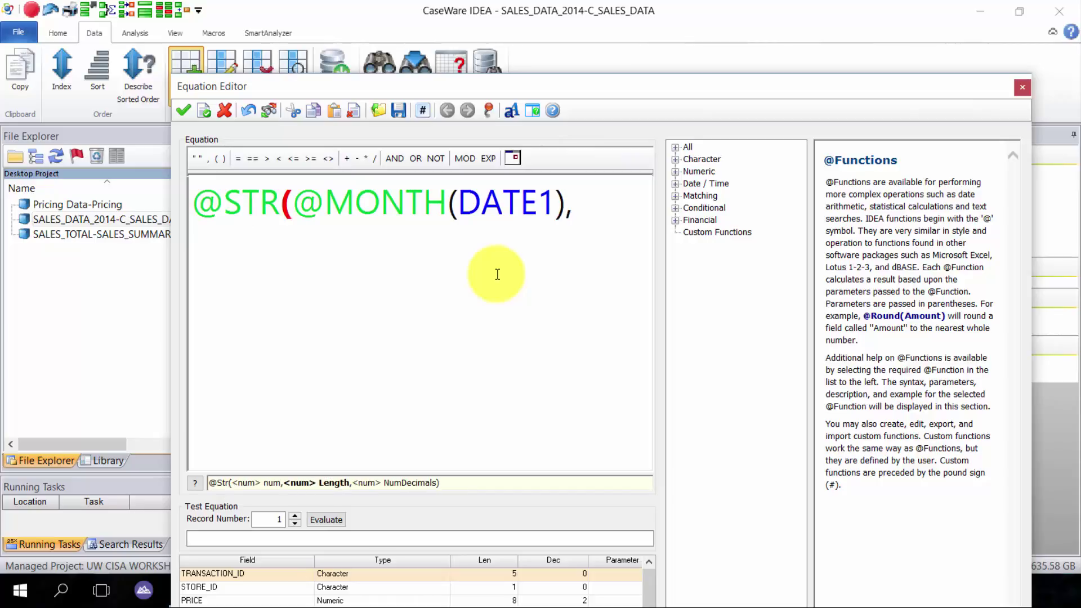
text(2,0))
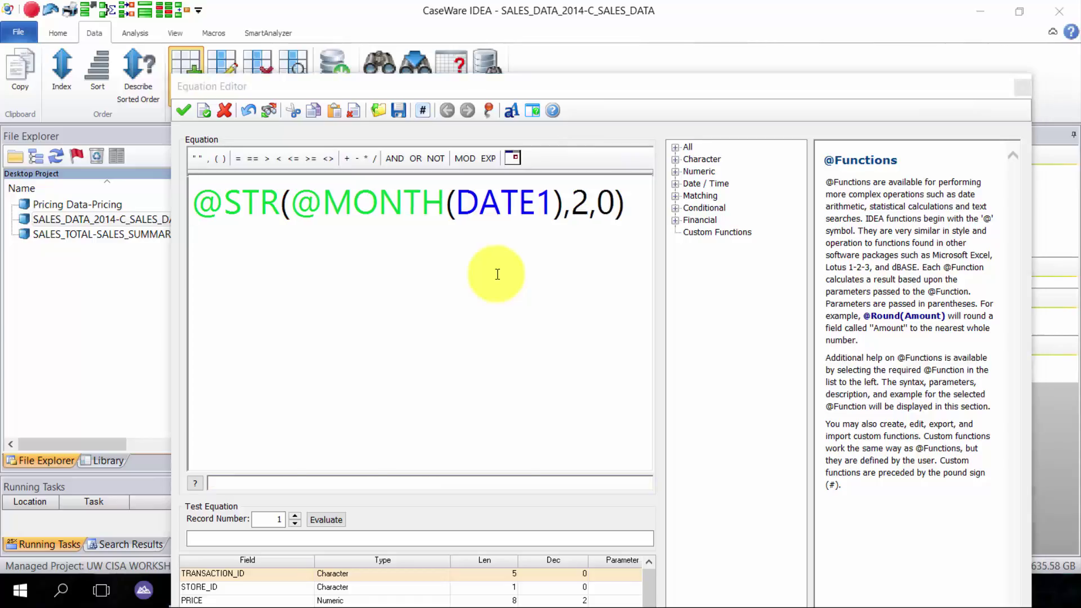
text(@ALLTRIM()
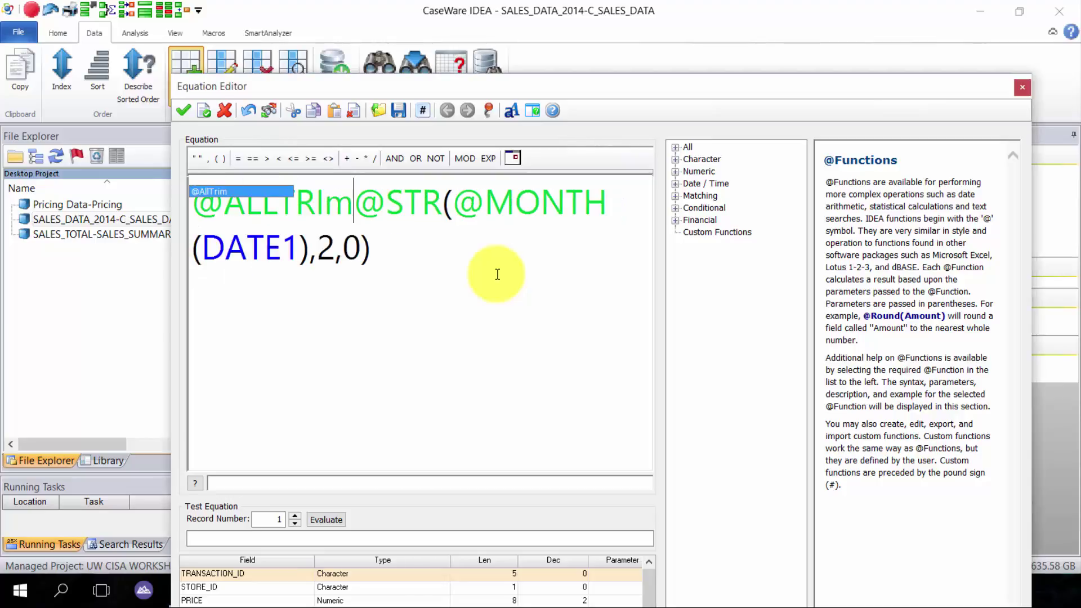
click(497, 275)
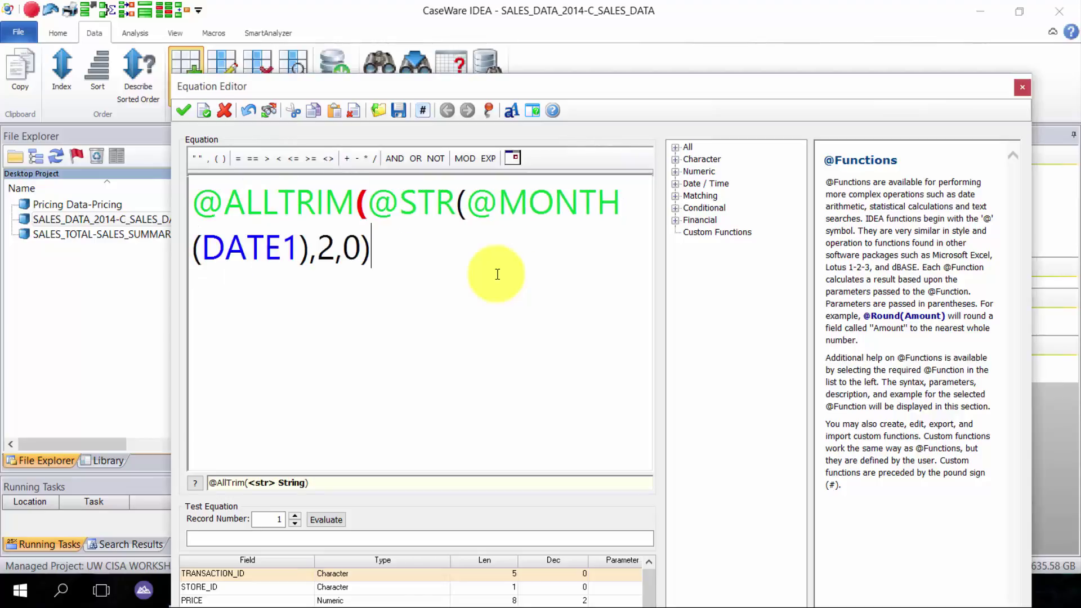
text())
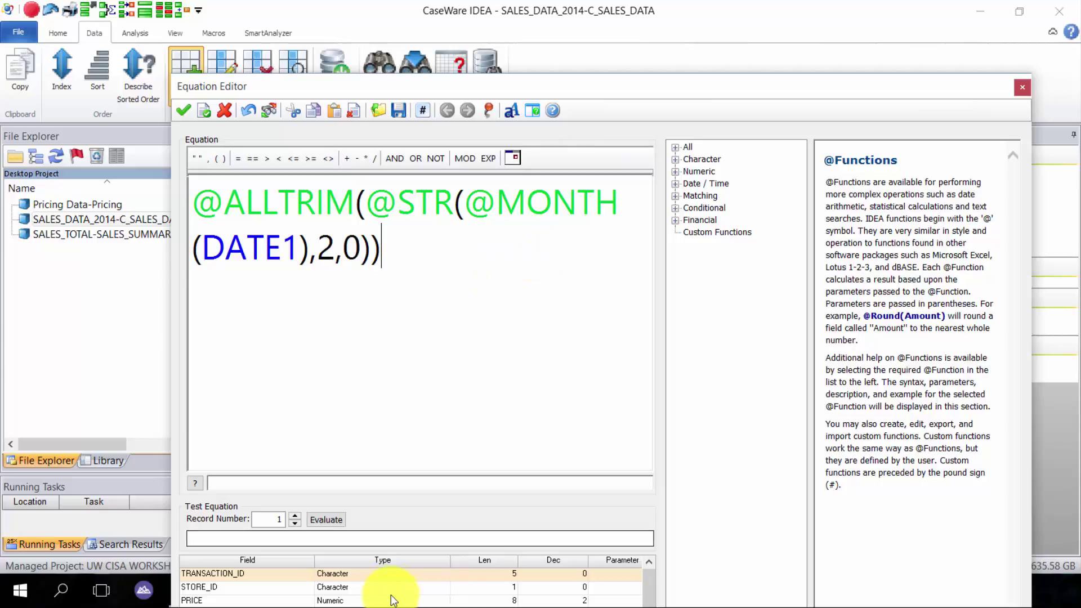
Test and validate the MONTH equation, then apply it as the field's formula.
click(343, 521)
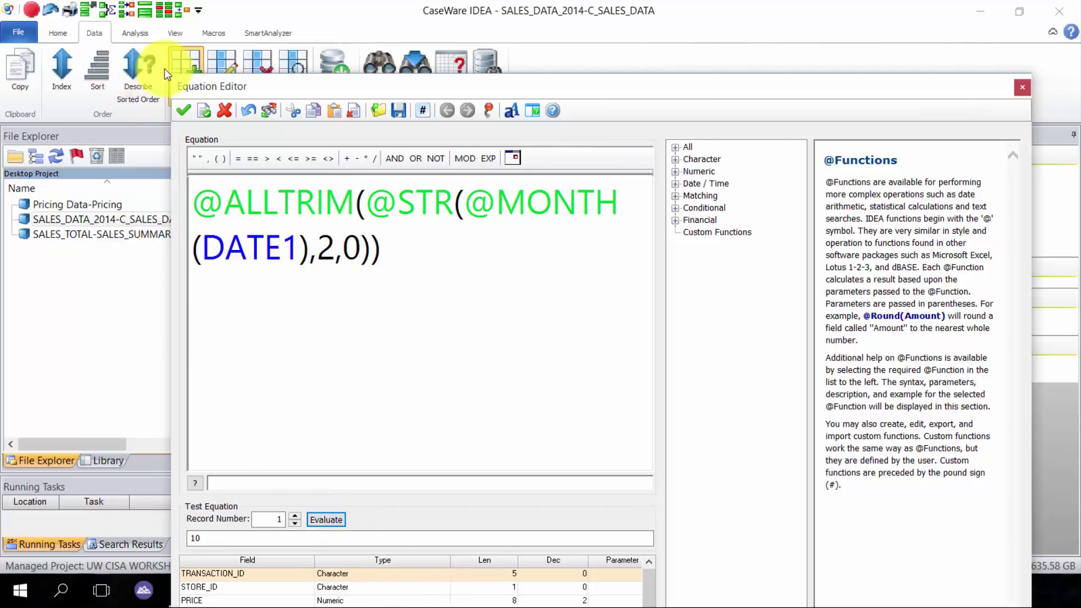
click(202, 112)
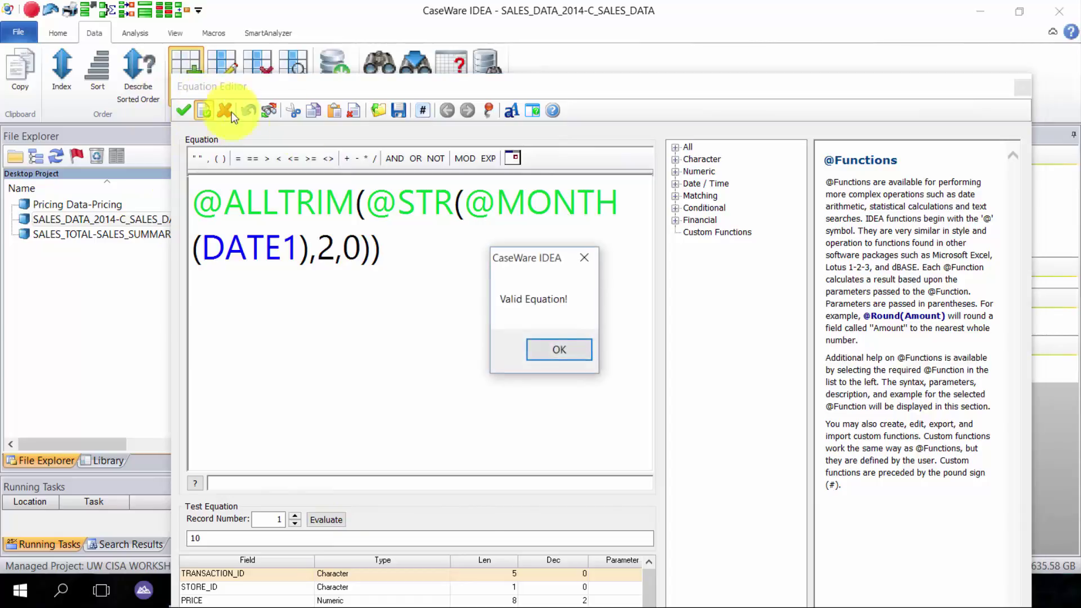
click(557, 349)
click(192, 109)
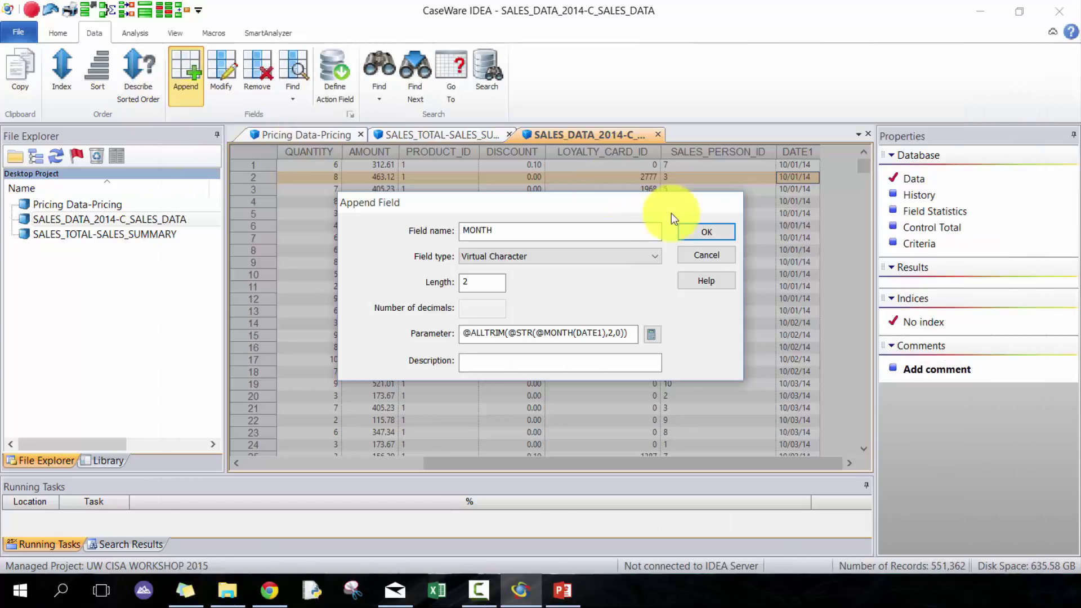
Confirm adding the MONTH field and check its values in the sales data.
click(712, 231)
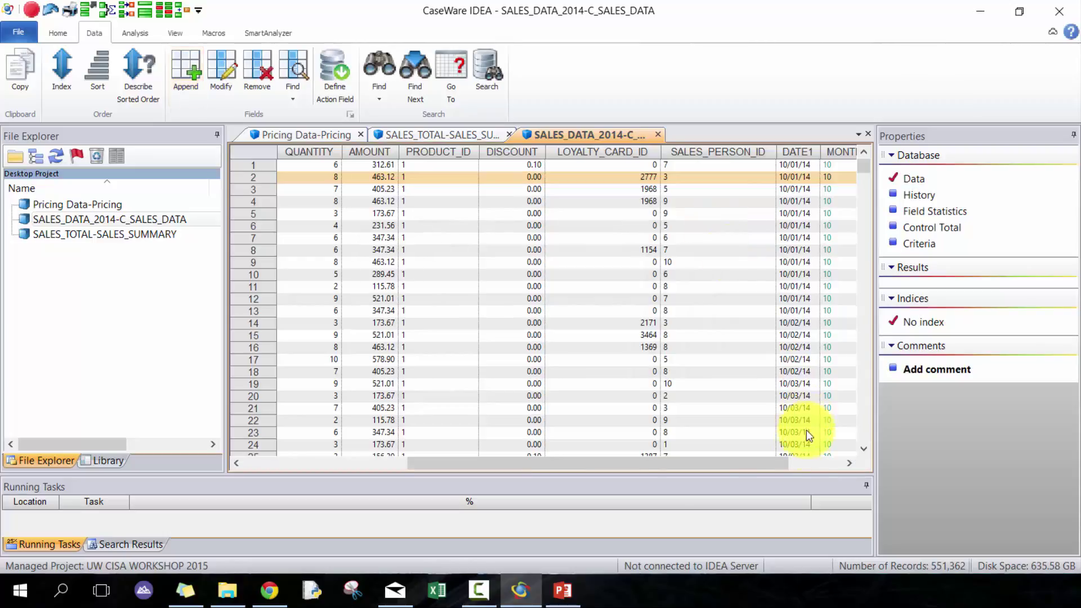
mouse_move(860, 166)
mouse_down()
mouse_move(856, 353)
mouse_move(871, 406)
mouse_move(864, 170)
mouse_up()
click(655, 261)
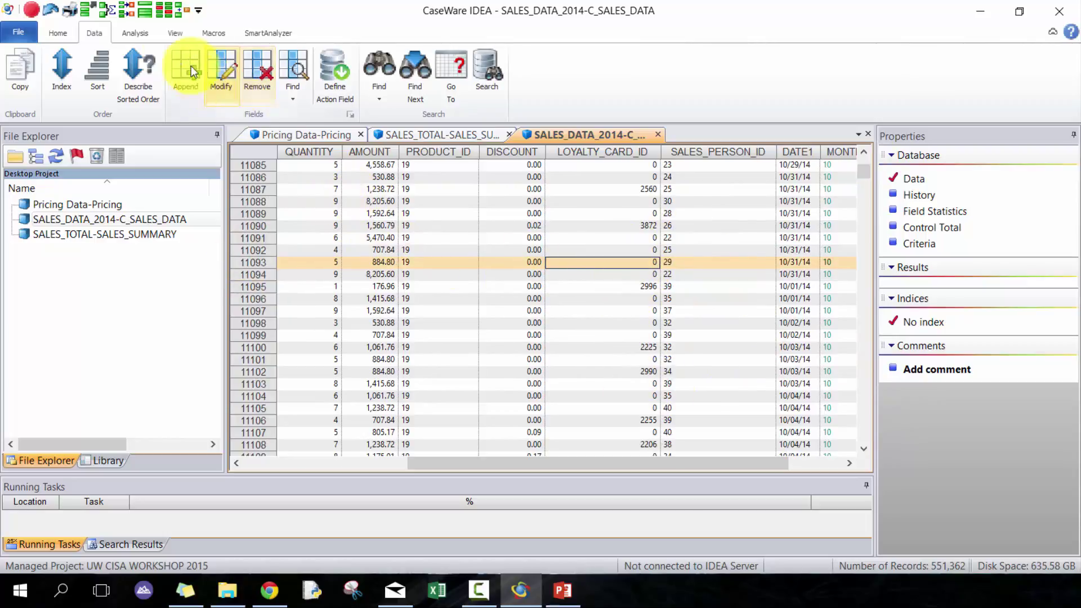
Summarize by STORE_ID then MONTH, summing AMOUNT, into Sales_Data_Total.
click(142, 34)
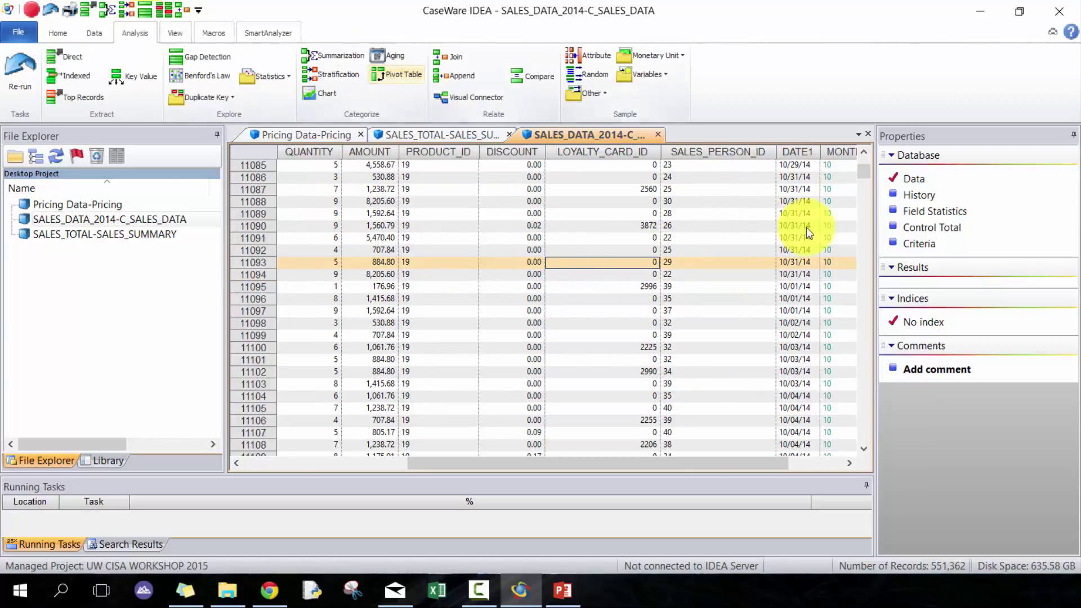
click(315, 57)
click(441, 163)
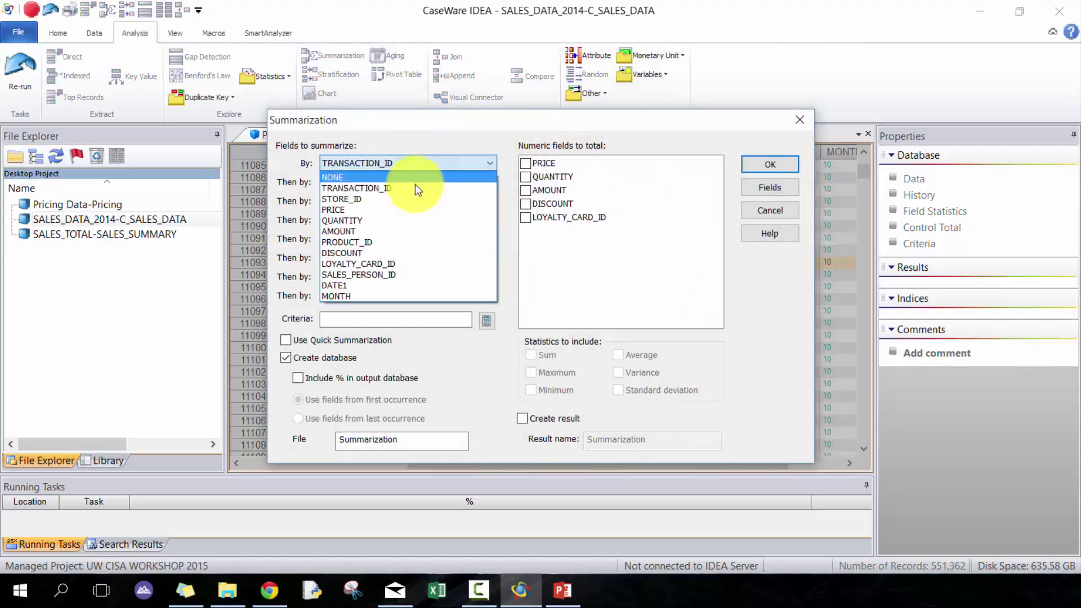
click(411, 199)
click(412, 183)
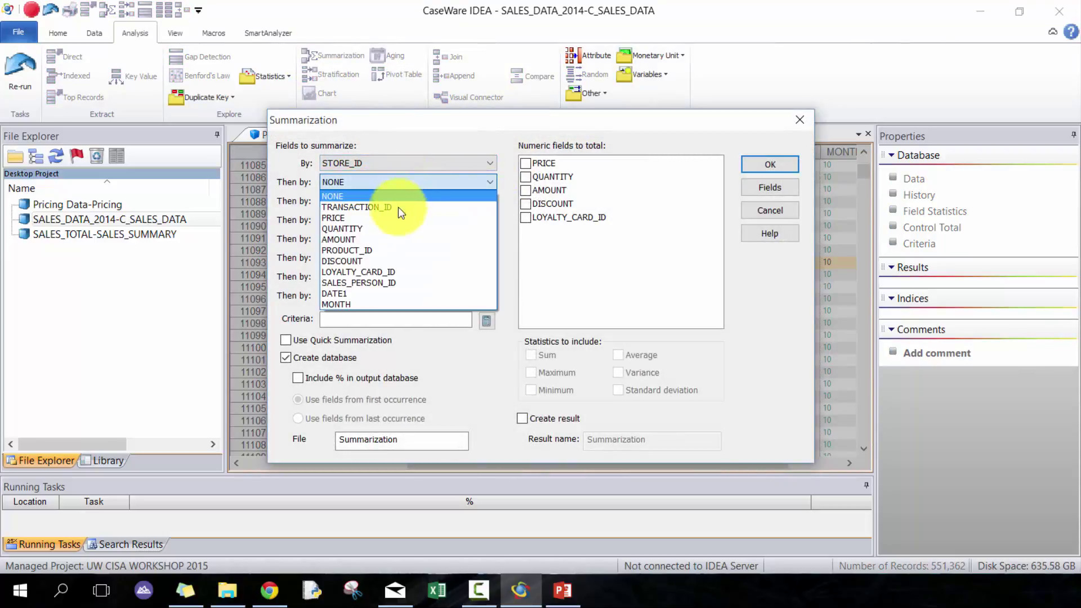
click(385, 302)
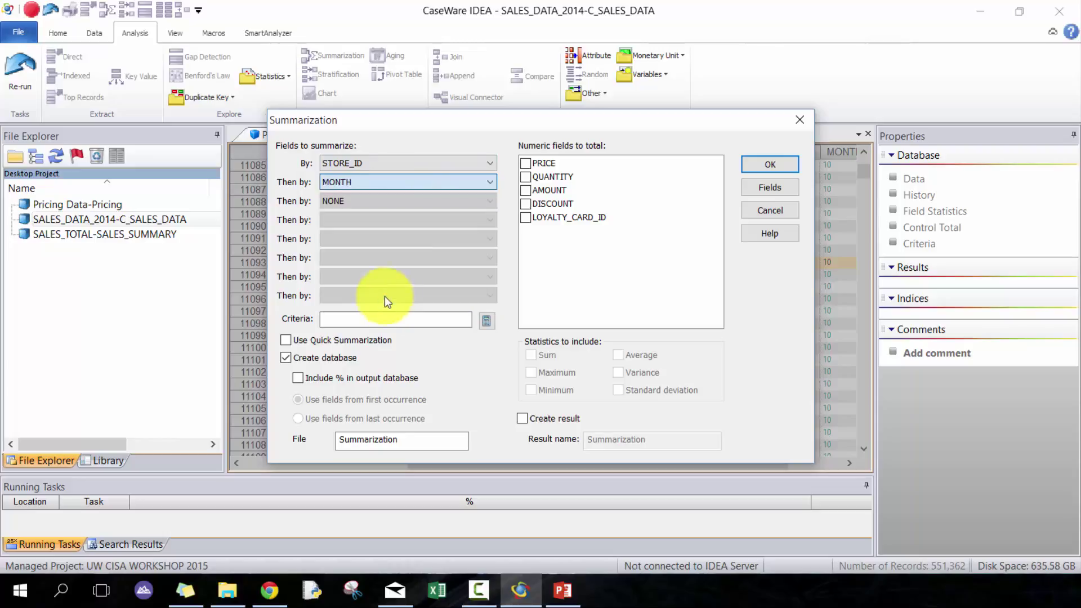
click(525, 191)
drag(415, 439, 269, 434)
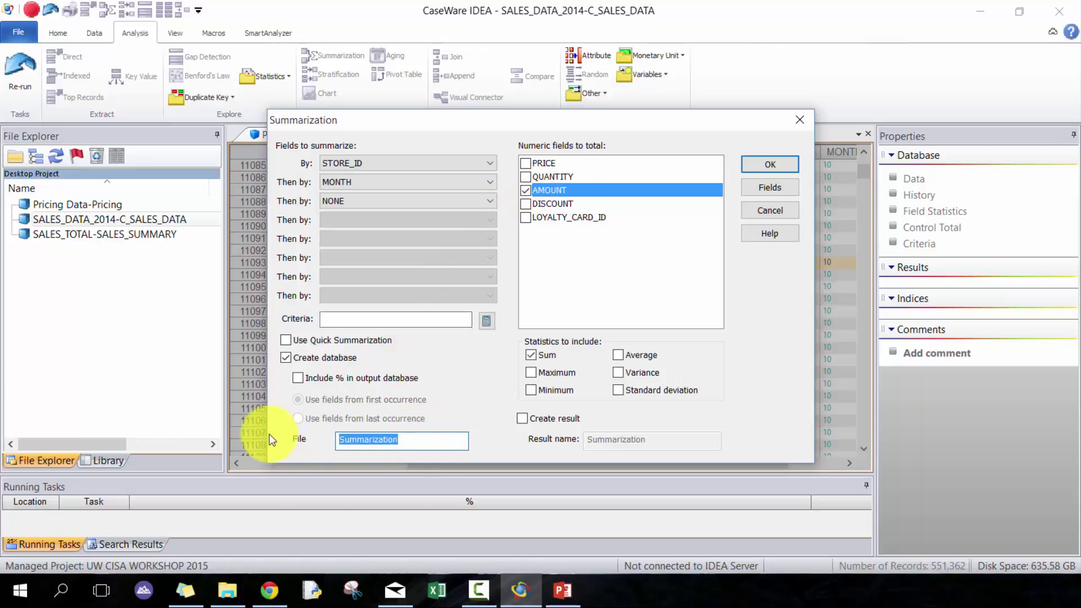
text(sALES)
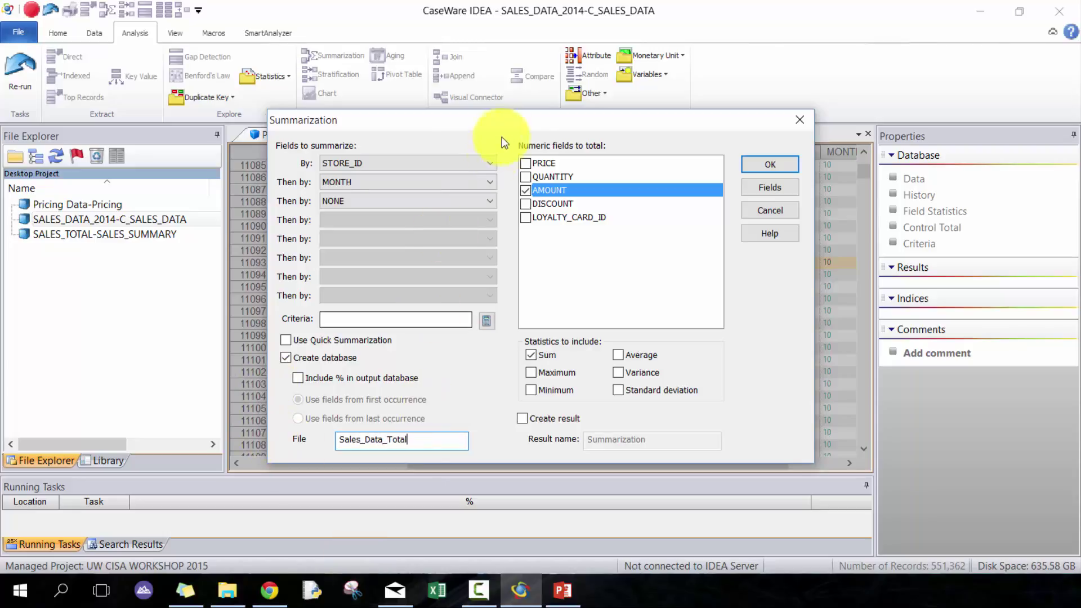
click(748, 167)
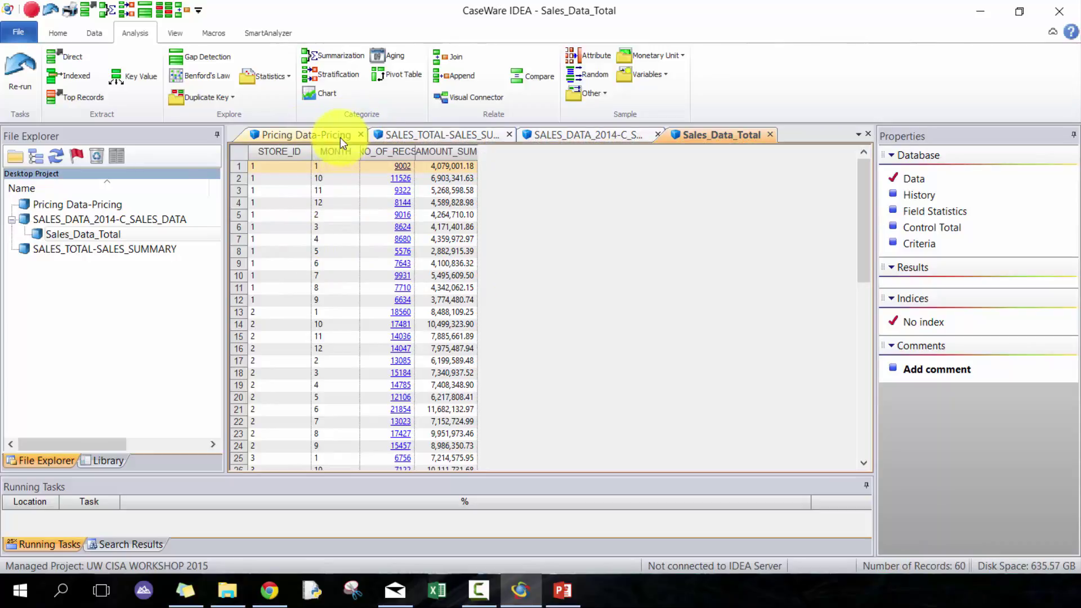
Start a join of Sales_Data_Total with SALES_TOTAL-SALES_SUMMARY as the secondary database.
click(286, 192)
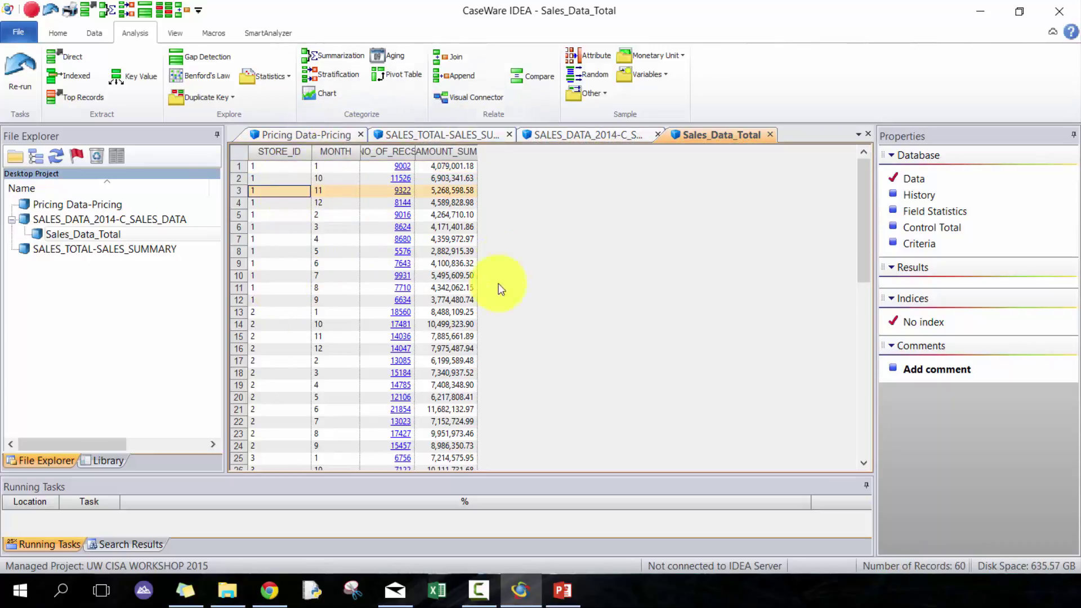
click(463, 58)
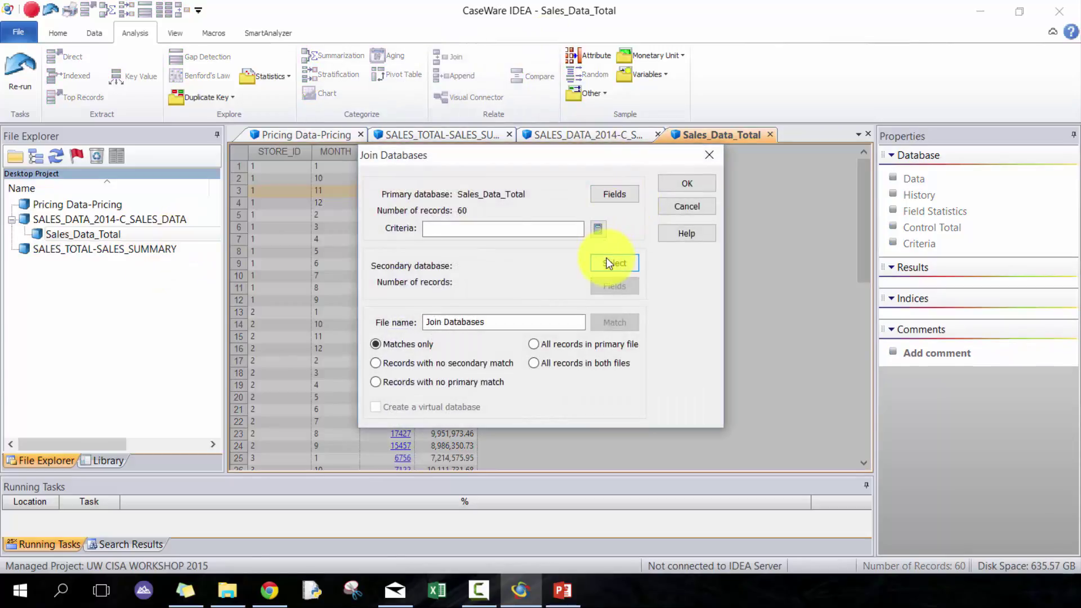
click(608, 263)
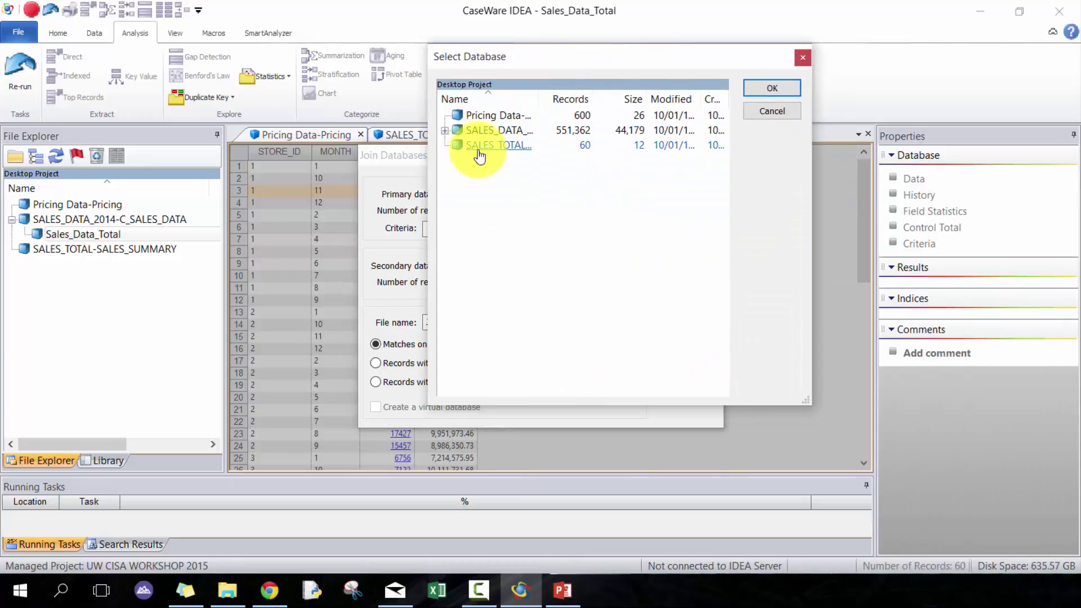
double_click(479, 151)
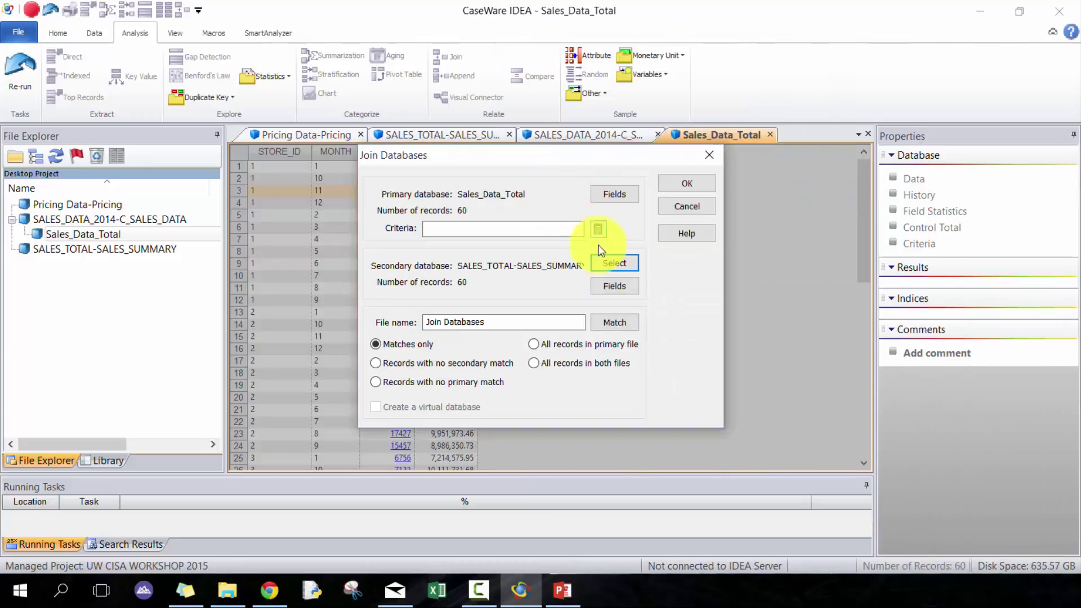
Match the two files on STORE_ID and MONTH, both ascending.
click(611, 321)
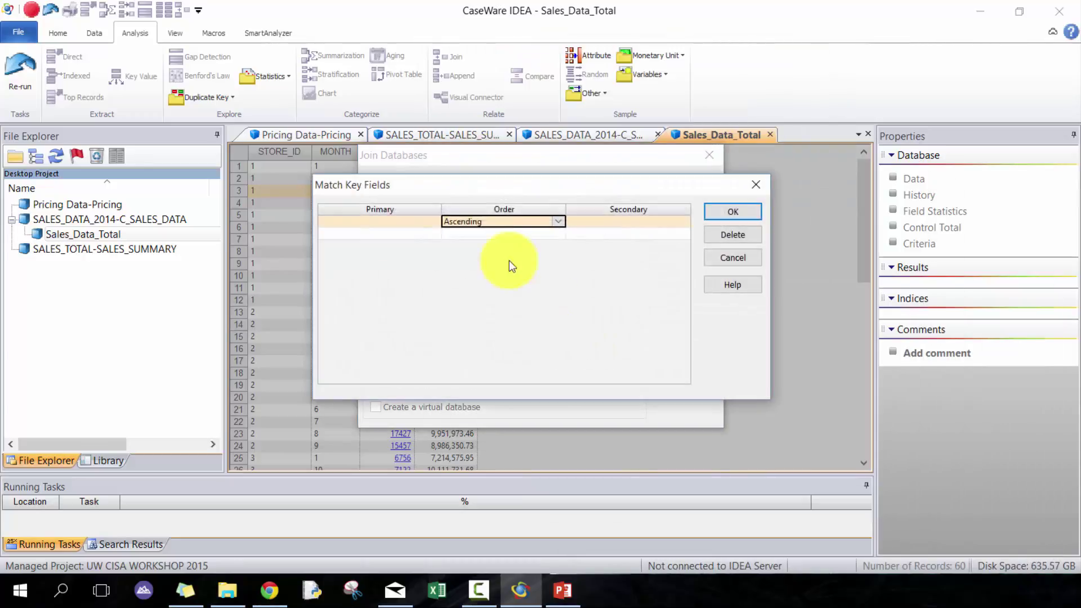
click(430, 220)
click(628, 221)
click(683, 222)
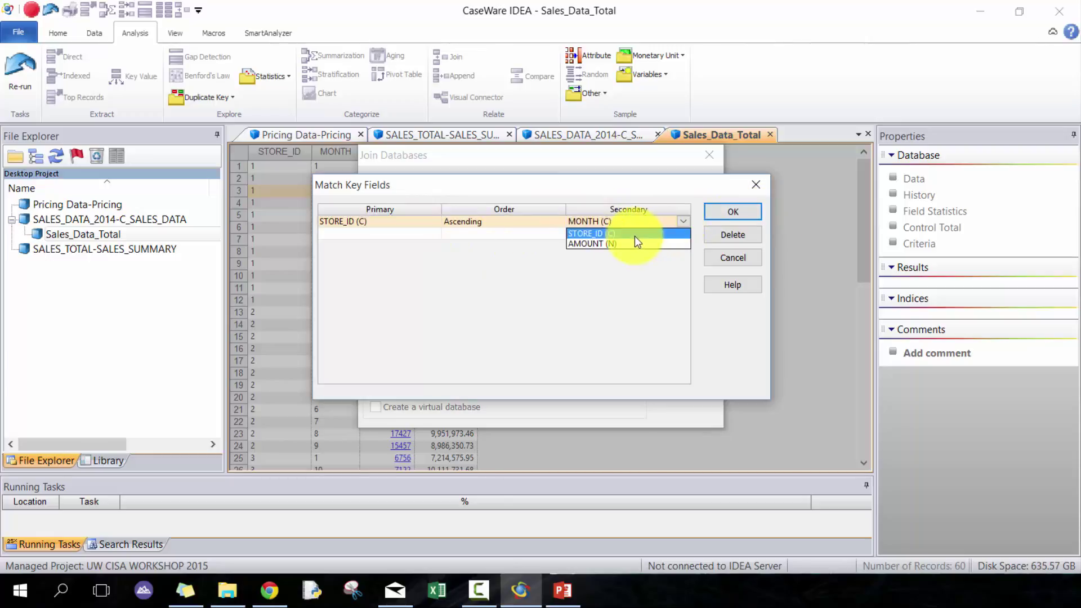
click(634, 235)
click(439, 234)
click(440, 236)
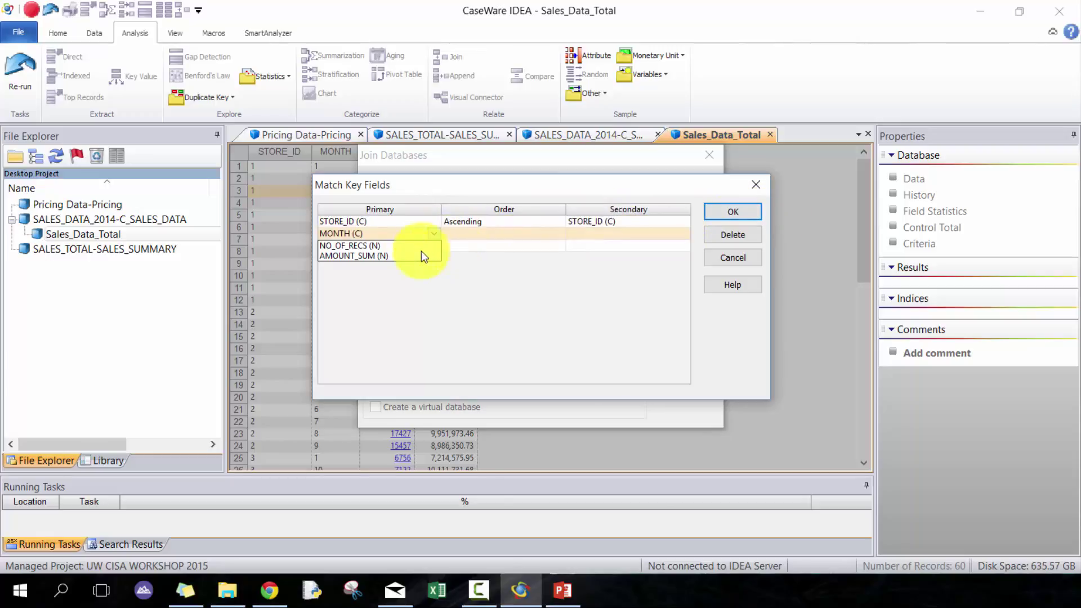
click(617, 235)
click(534, 234)
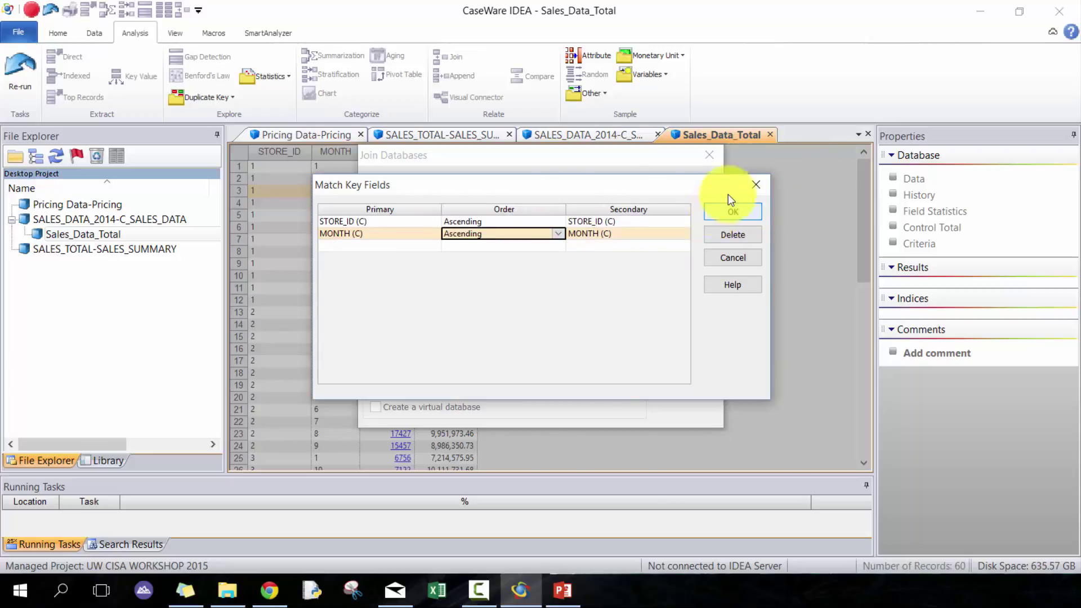
click(729, 210)
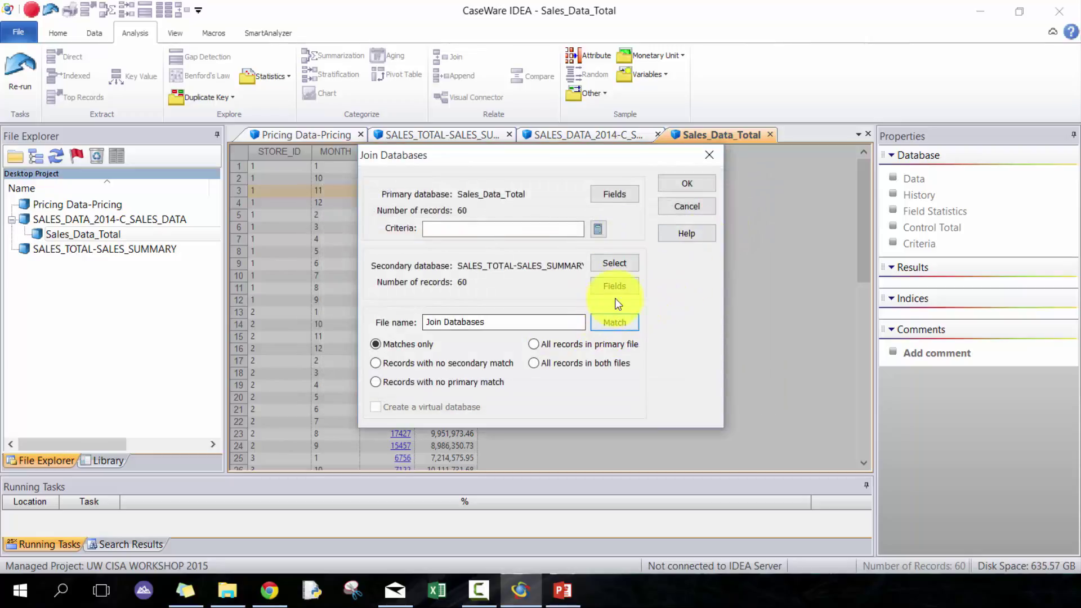
Keep all records in both files and name the output Sales_Data_Total_Reconciliation.
click(615, 287)
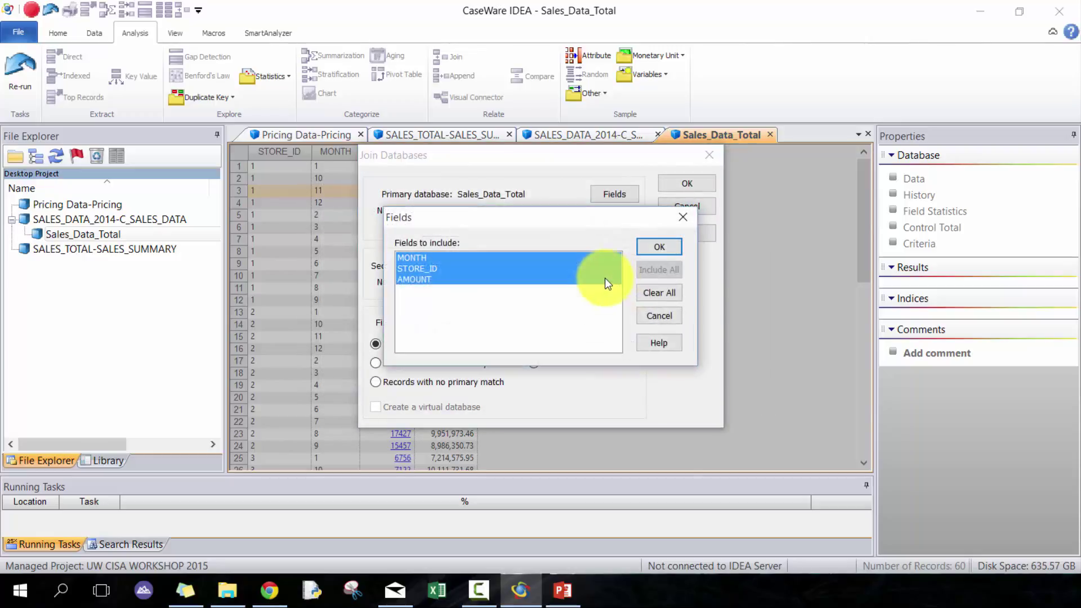
click(662, 252)
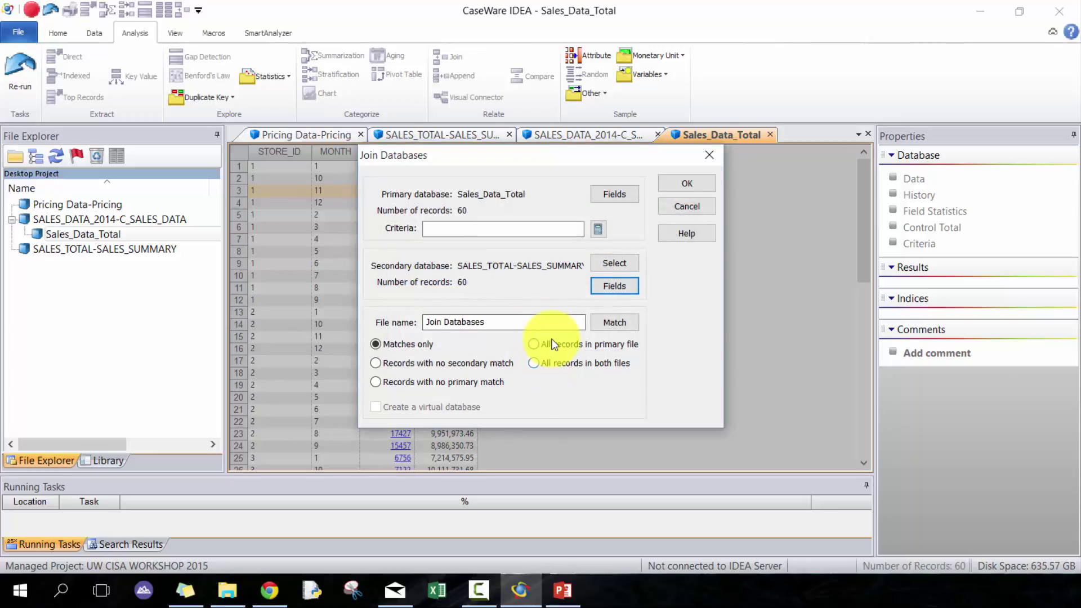
click(542, 364)
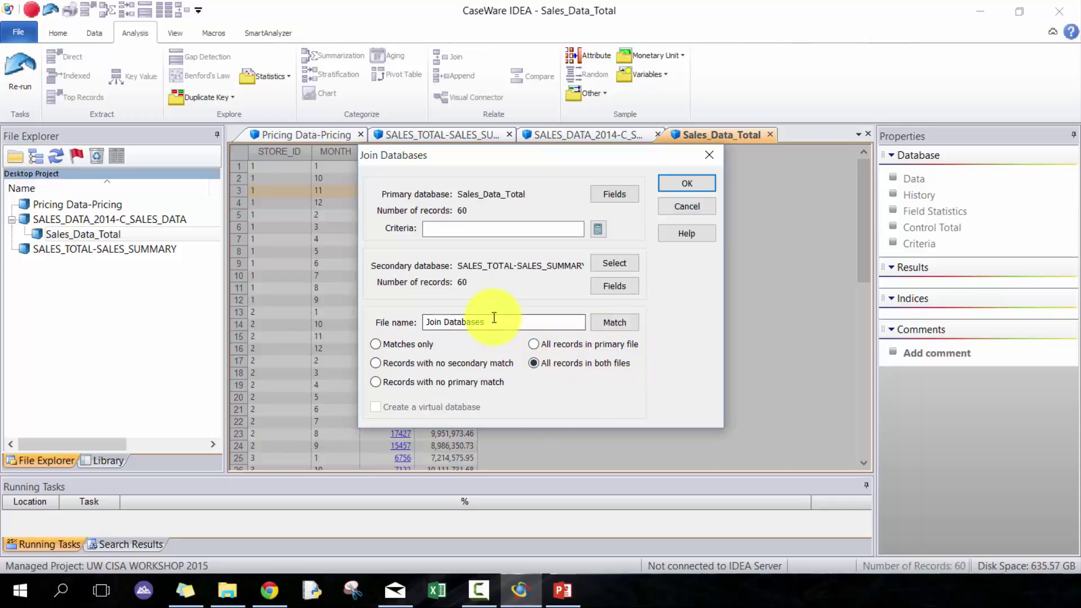
drag(494, 321, 405, 311)
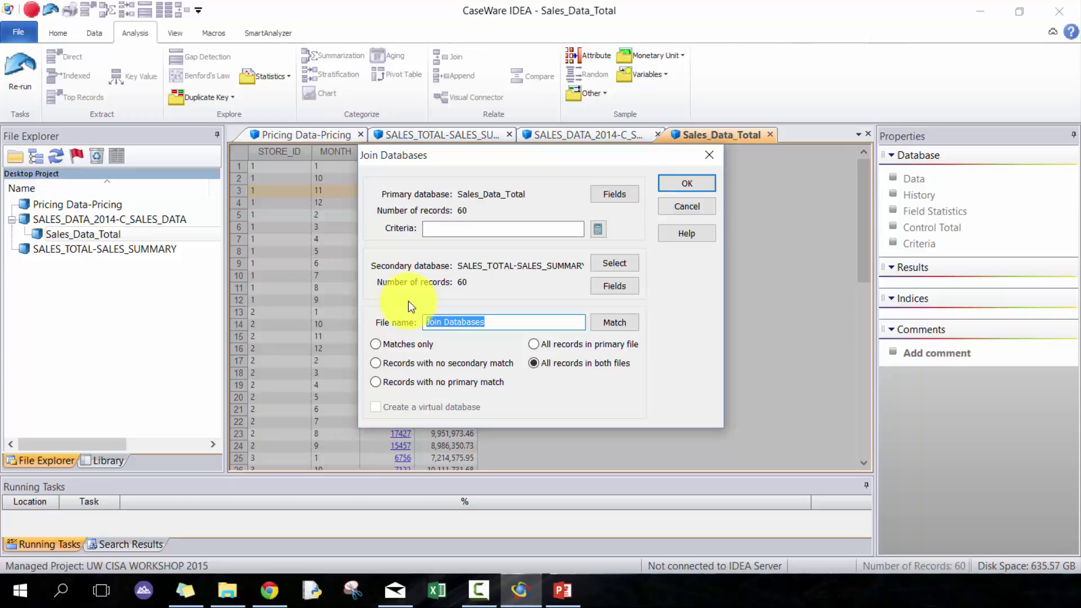
text(Sales_Data_Tot)
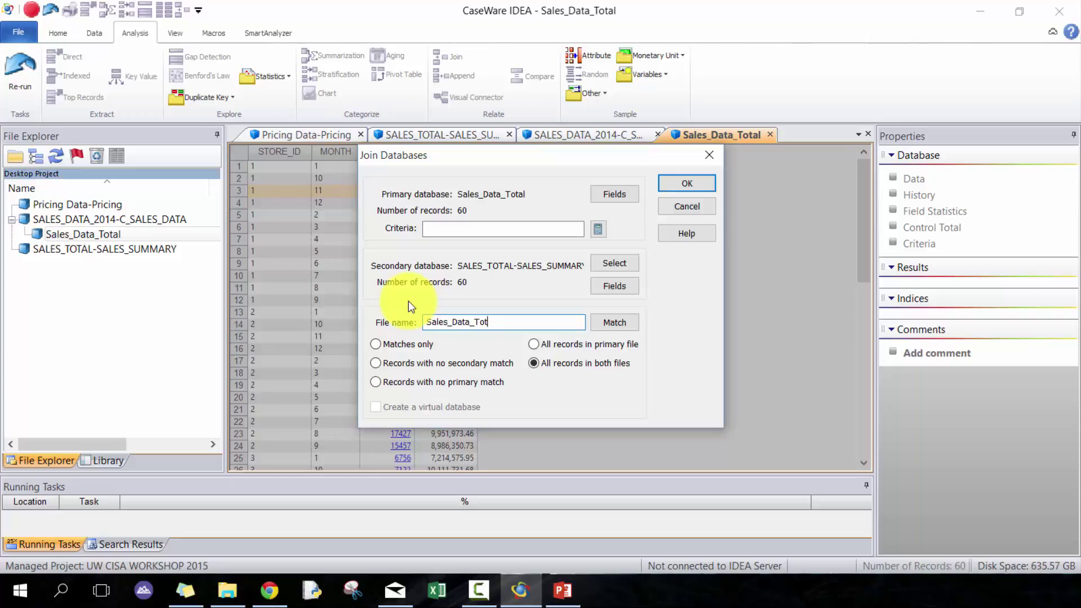
text(al_Reconciliation)
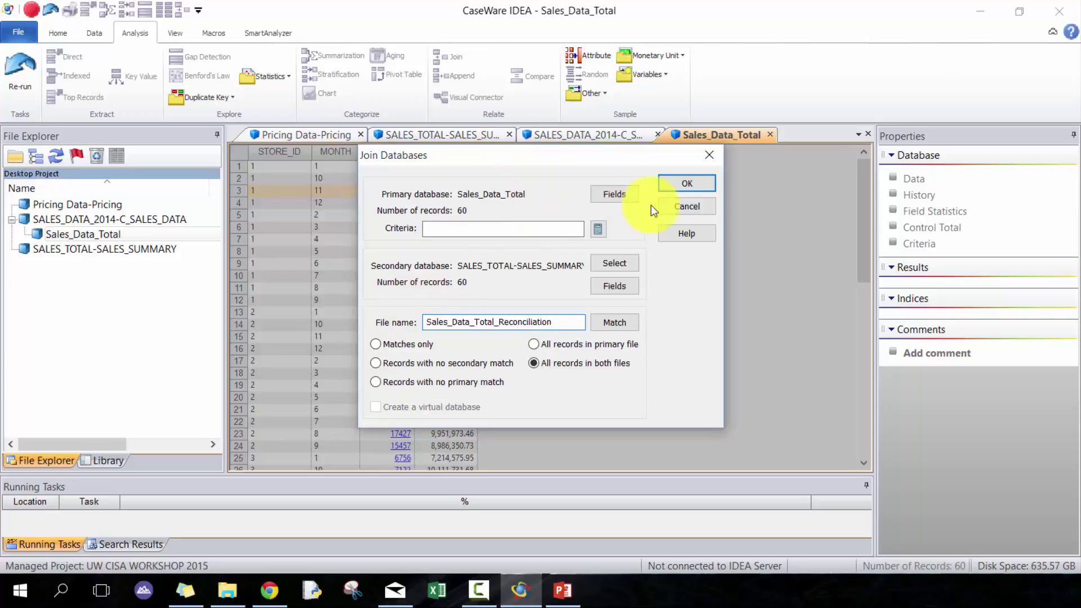
Run the join and define a new AMOUNT_VARIANCE field with 2 decimals.
click(699, 181)
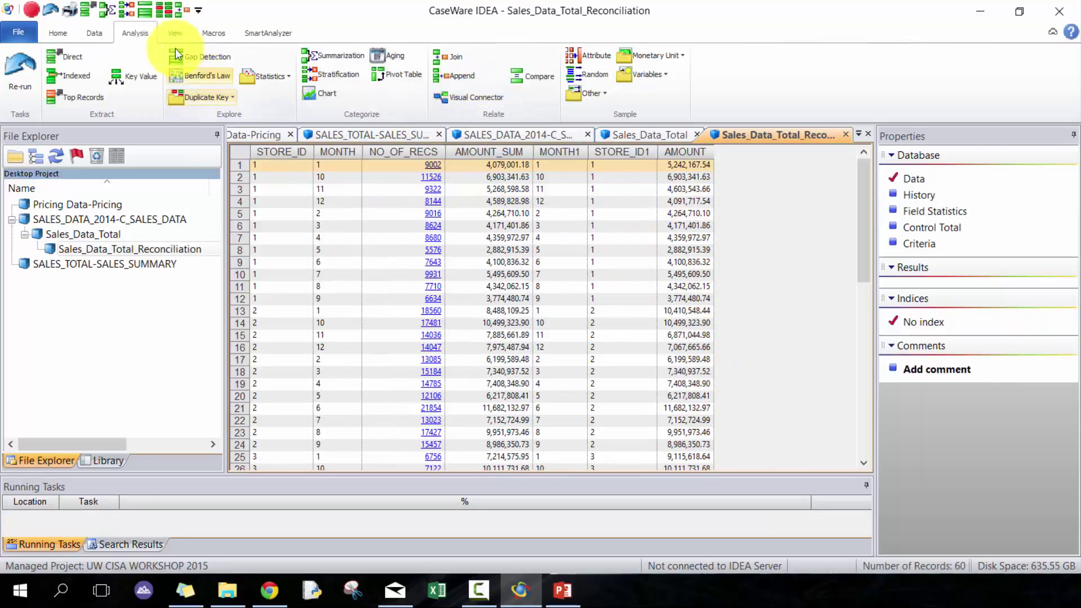
click(102, 37)
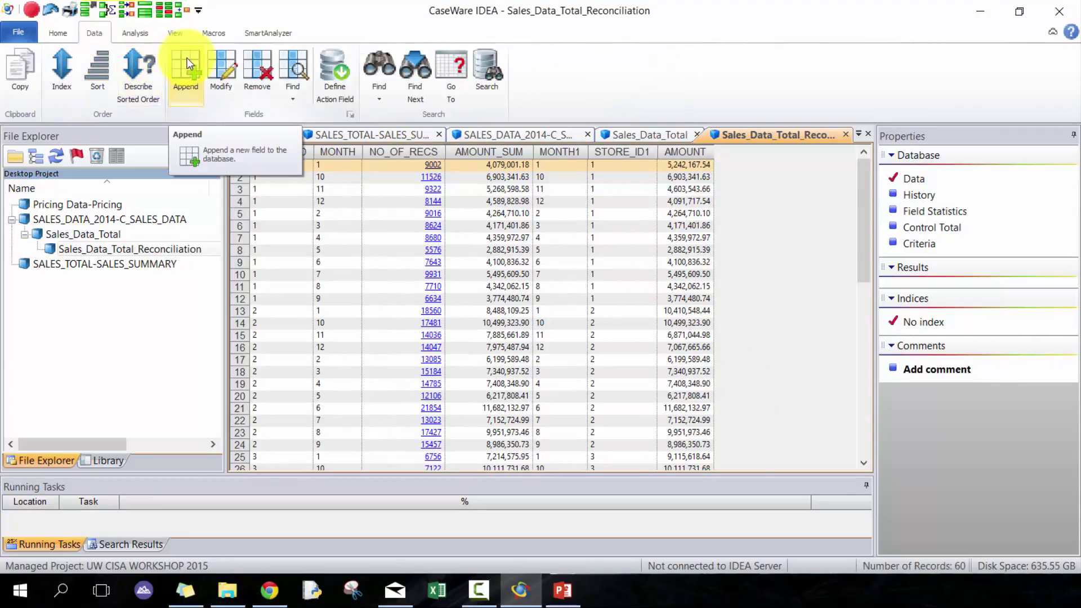
click(185, 57)
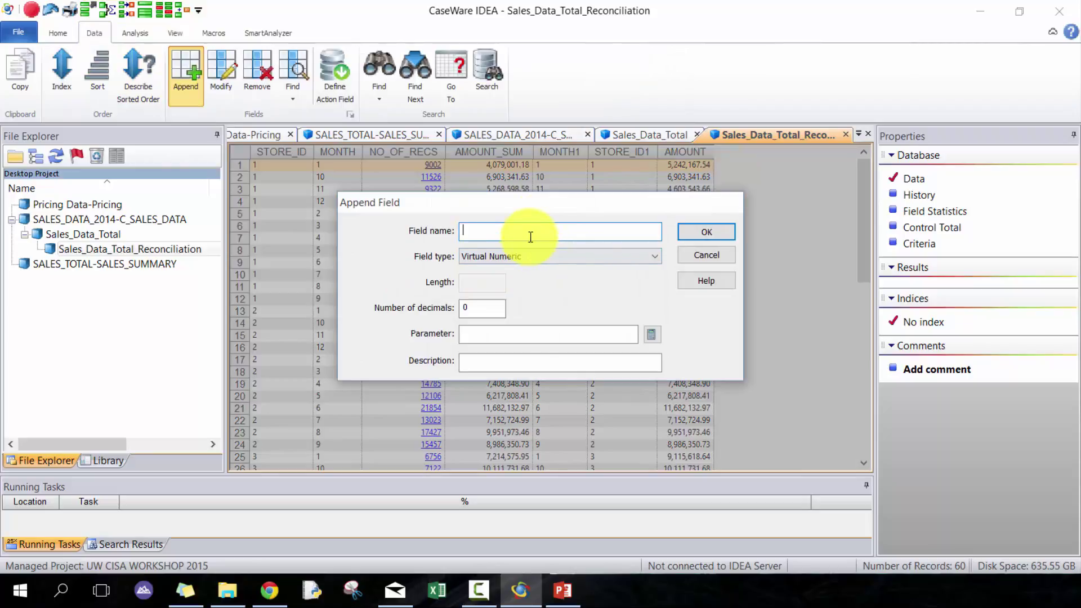
text(AMOUNT_VARIANCE)
key(Tab)
key(Tab)
text(2)
Give AMOUNT_VARIANCE the formula AMOUNT-AMOUNT_SUM and add the field.
click(648, 336)
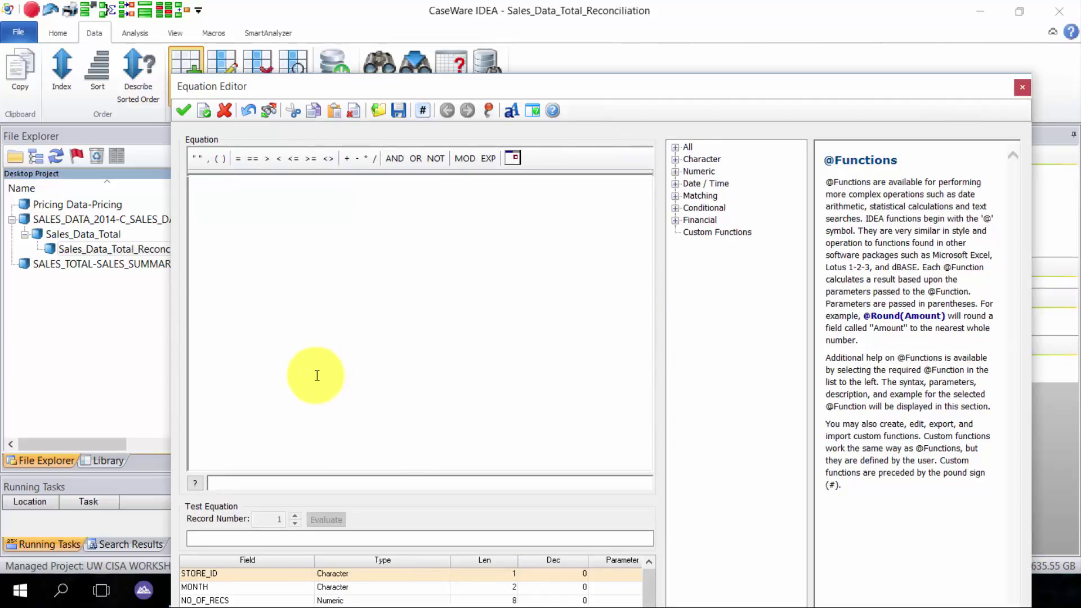
text(a)
key(Return)
text(-amo)
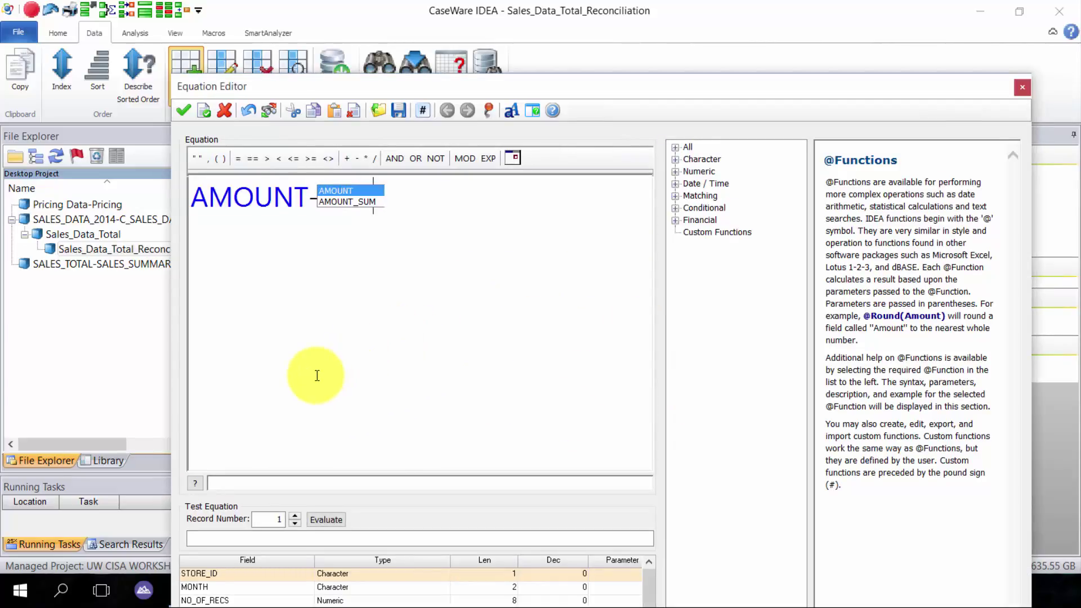
key(Down)
key(Return)
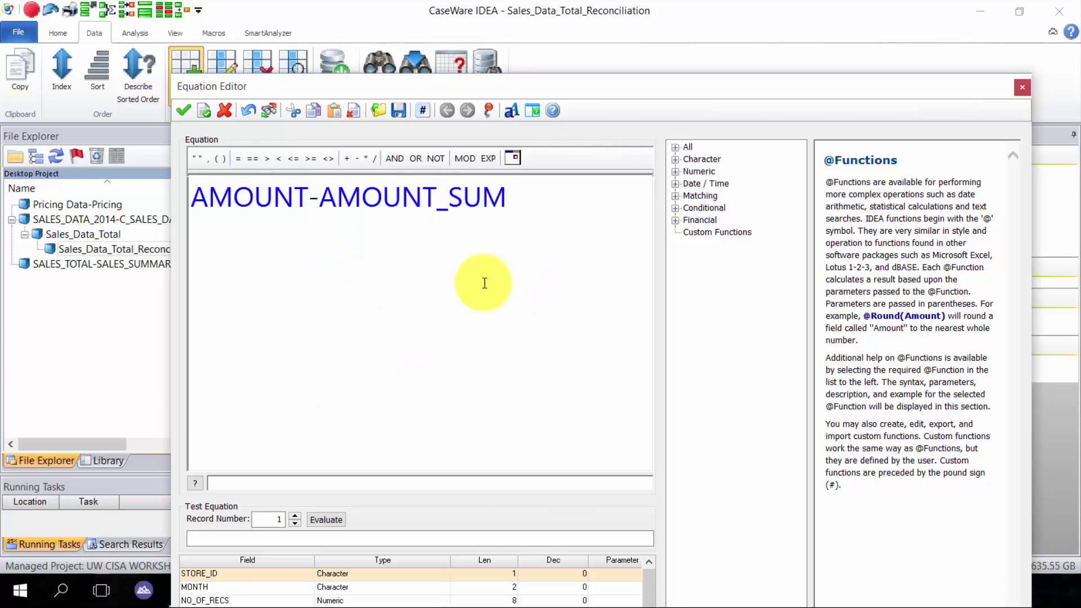
click(186, 111)
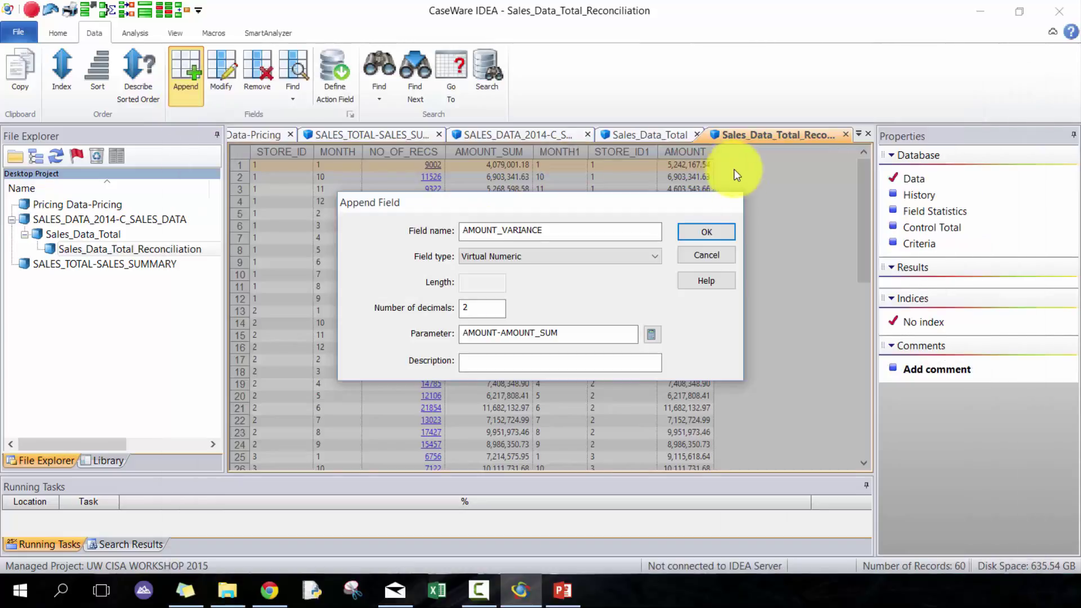
click(716, 228)
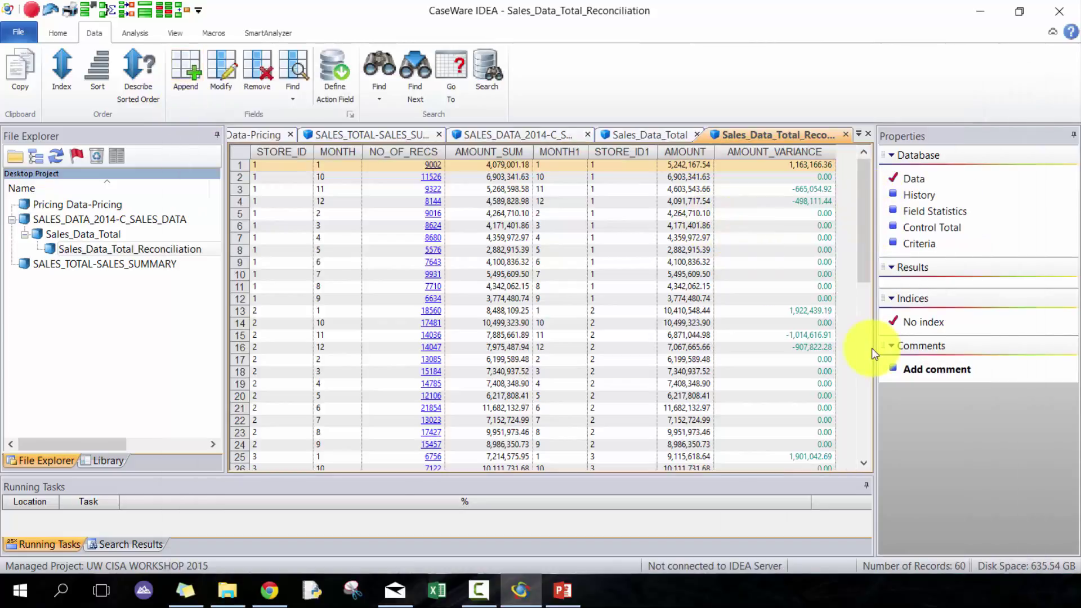
Scroll through the reconciliation variances, then open SALES_DATA_2014-C_SALES_DATA.
click(863, 363)
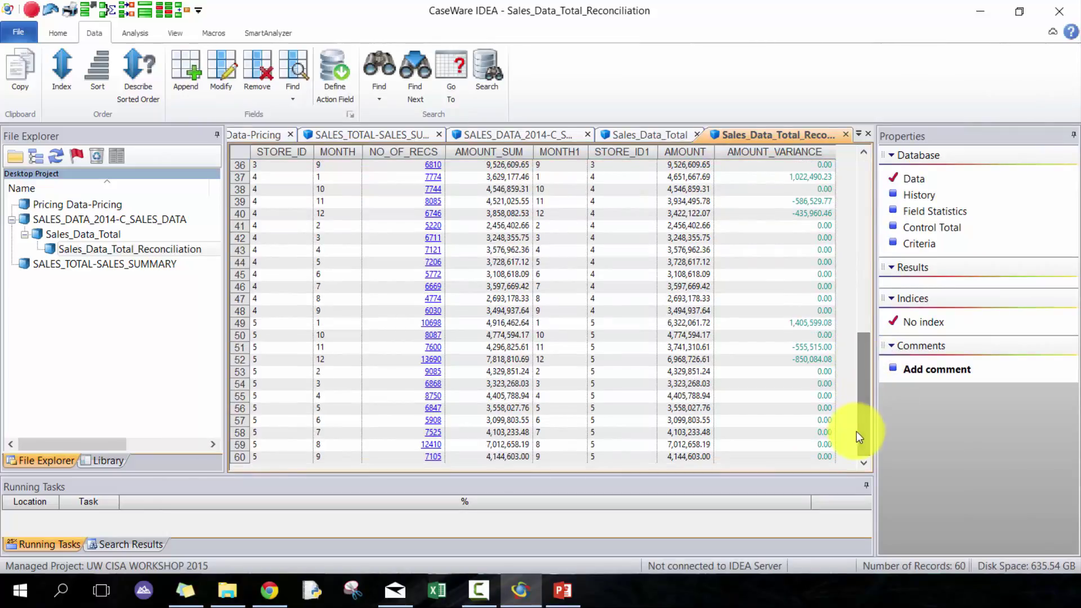
drag(857, 432, 280, 161)
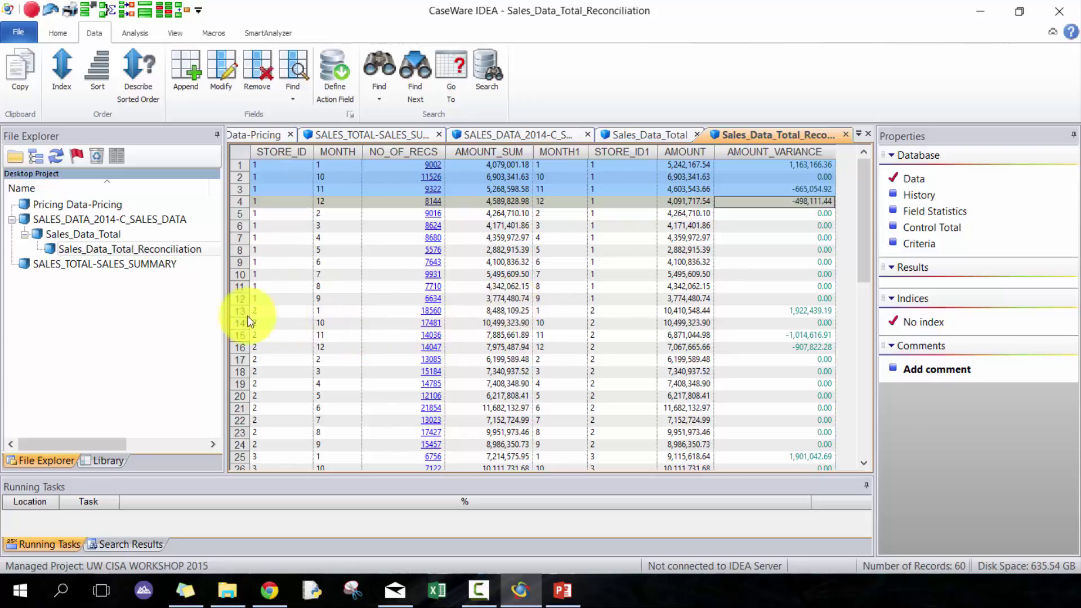
double_click(98, 221)
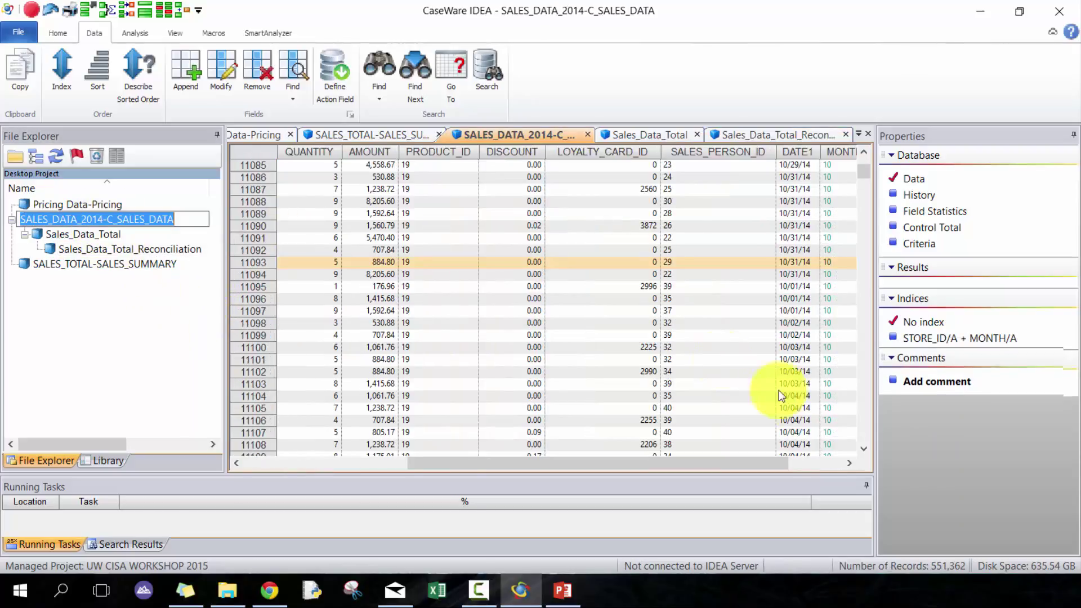
Open Pricing Data-Pricing and sort its records by PRODUCT_ID ascending.
double_click(110, 206)
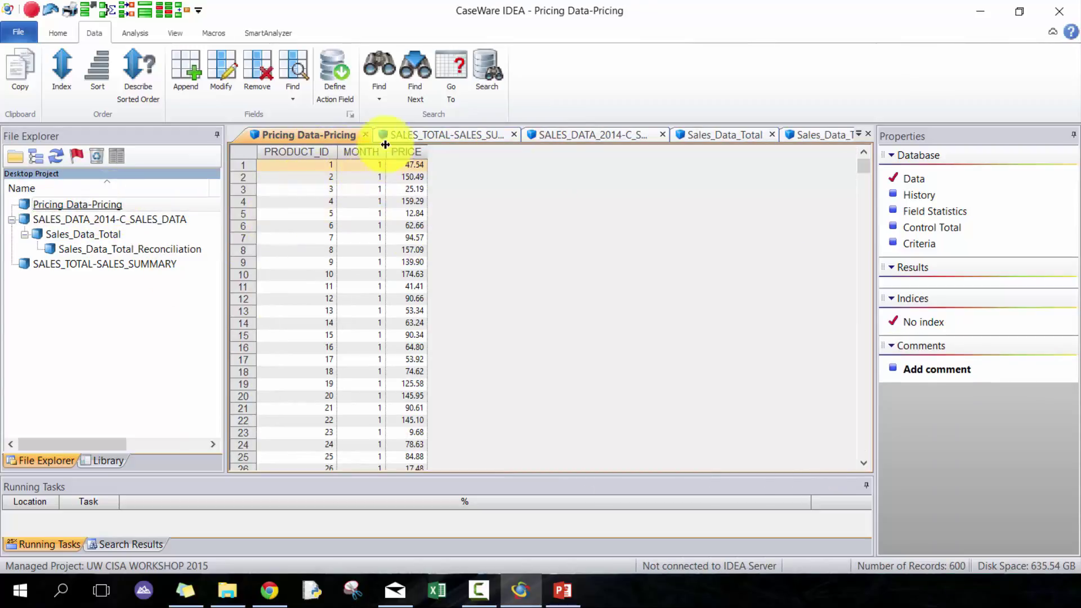
drag(395, 171, 307, 214)
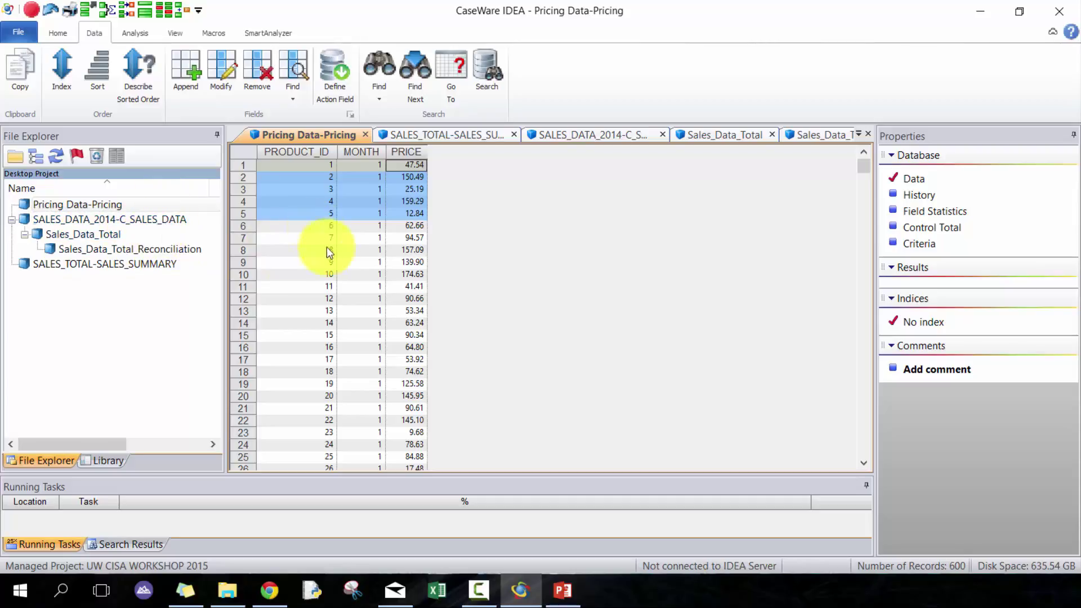
mouse_move(320, 168)
mouse_down()
mouse_move(278, 535)
mouse_move(341, 161)
mouse_move(326, 153)
mouse_up()
click(325, 154)
scroll(320, 203, up, 12)
scroll(316, 178, up, 10)
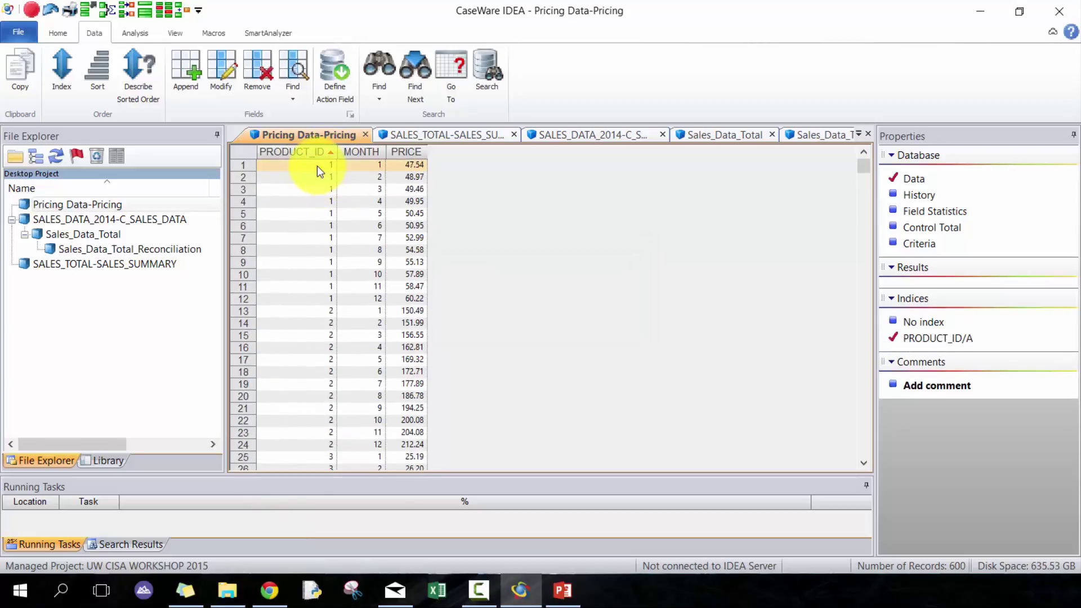
drag(317, 165, 419, 279)
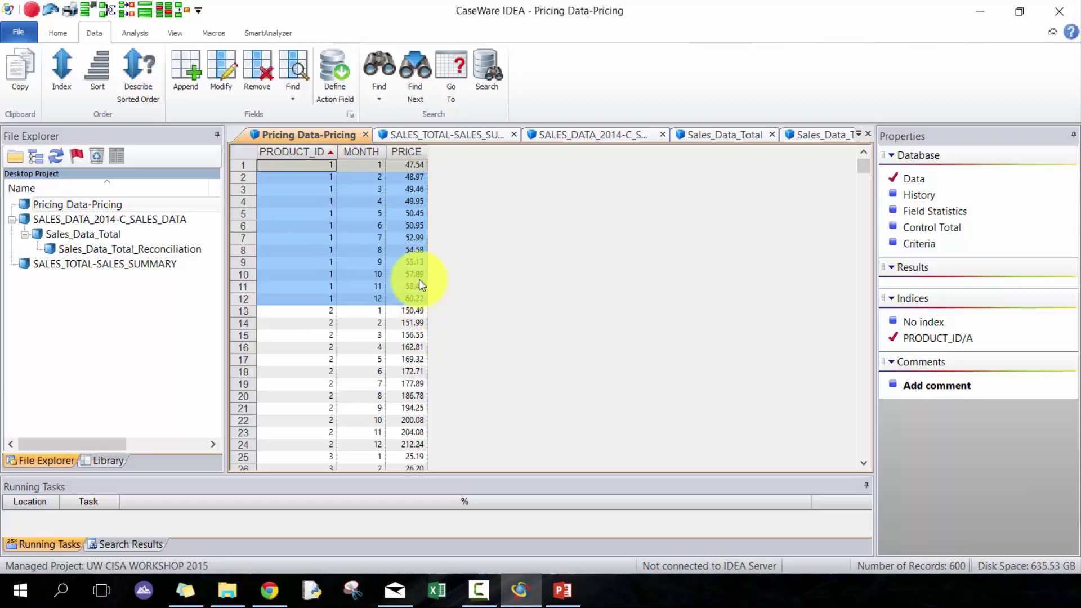
Check SALES_DATA_2014-C_SALES_DATA, then return to Pricing Data-Pricing's records.
double_click(120, 221)
click(820, 464)
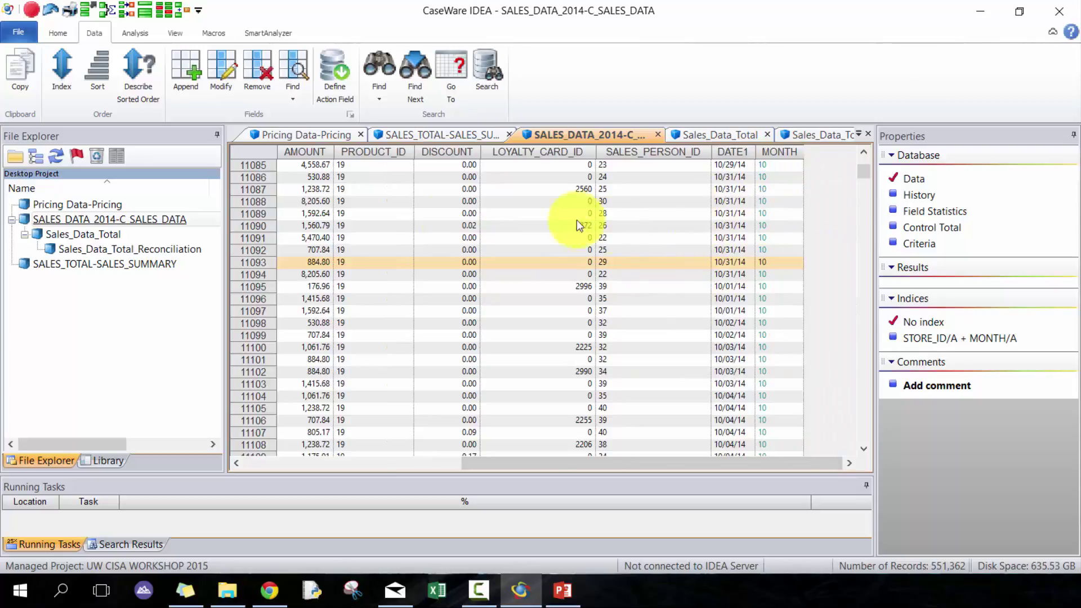
double_click(125, 207)
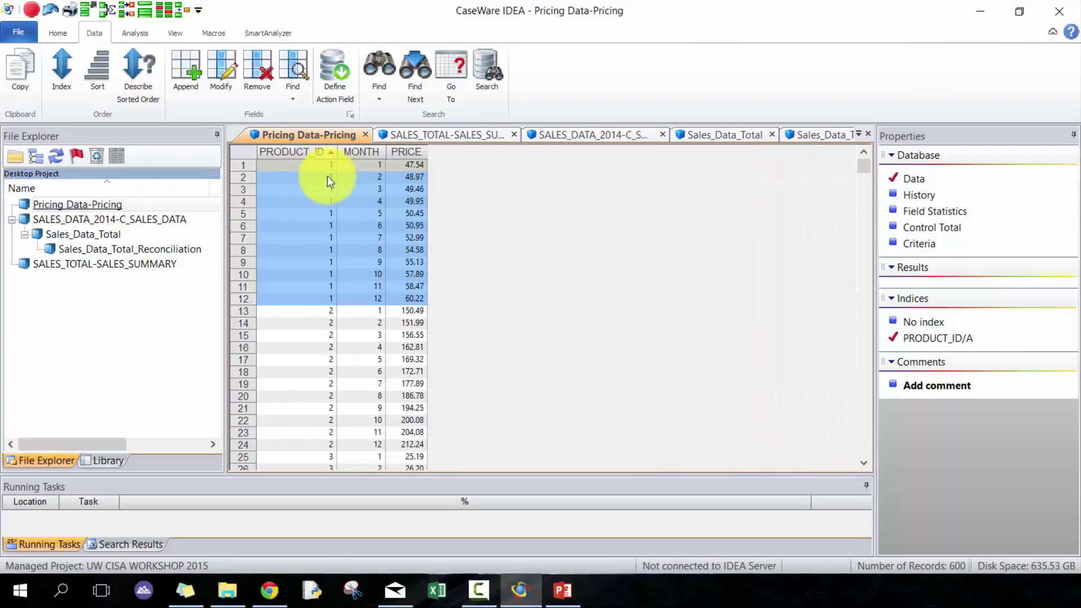
click(379, 177)
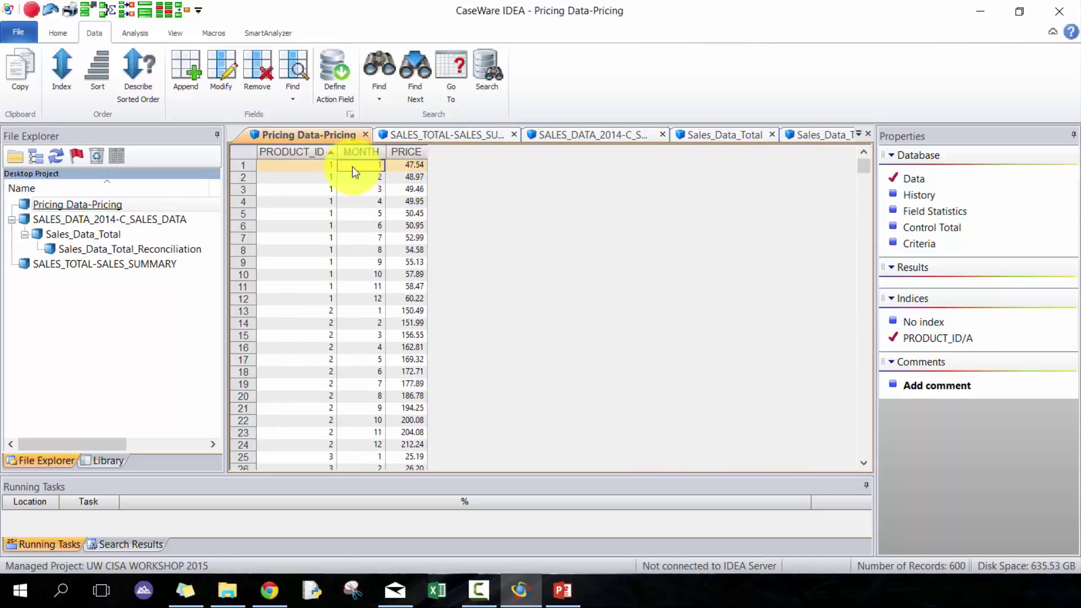
click(321, 173)
mouse_move(295, 148)
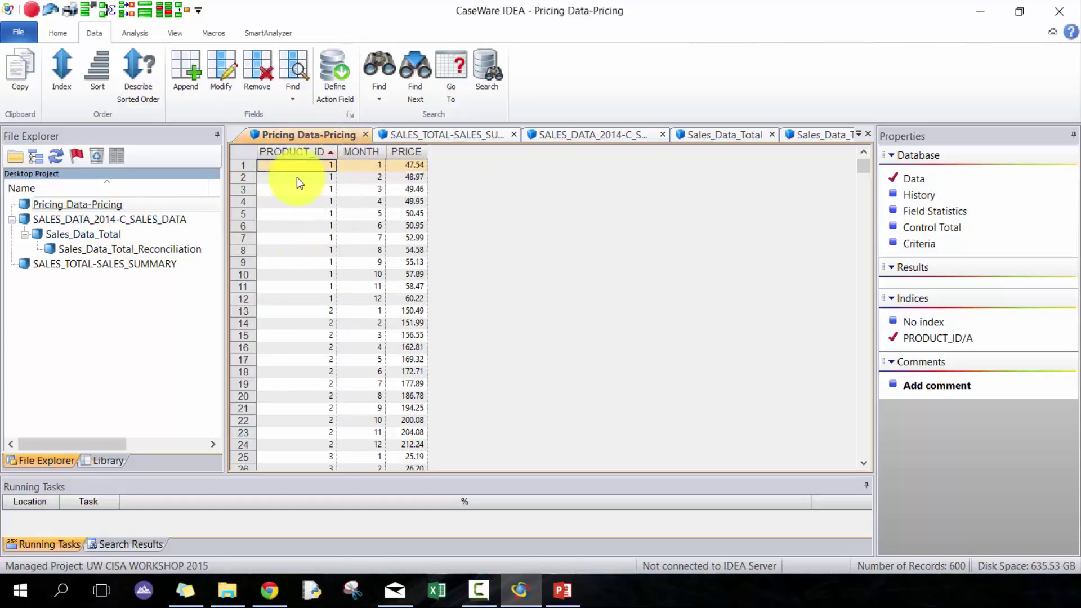
Change Pricing Data-Pricing's MONTH field to Character, then reopen SALES_DATA_2014-C_SALES_DATA.
mouse_move(355, 152)
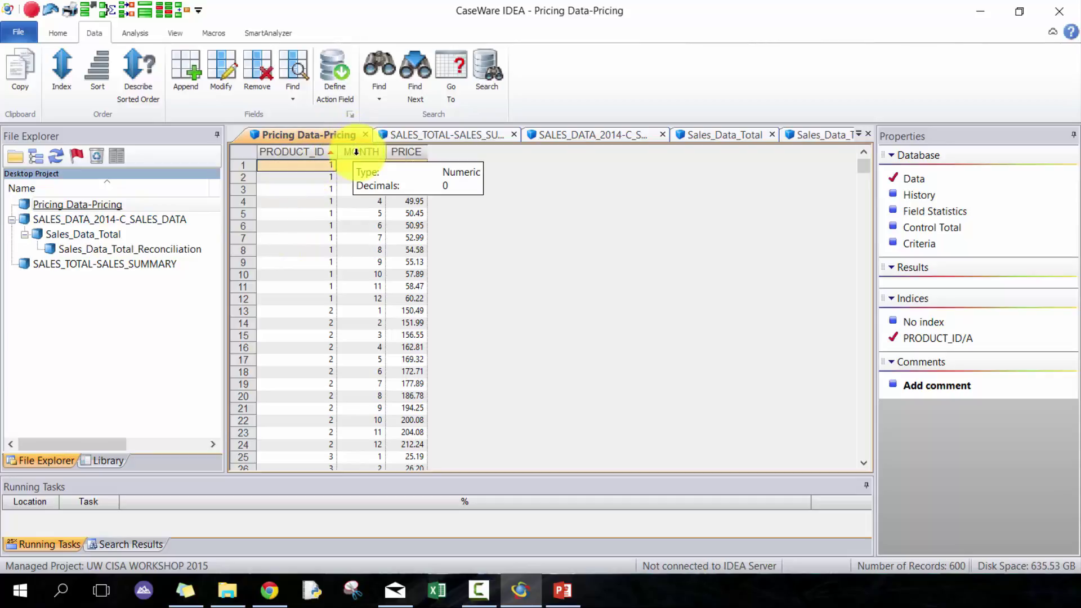
click(360, 176)
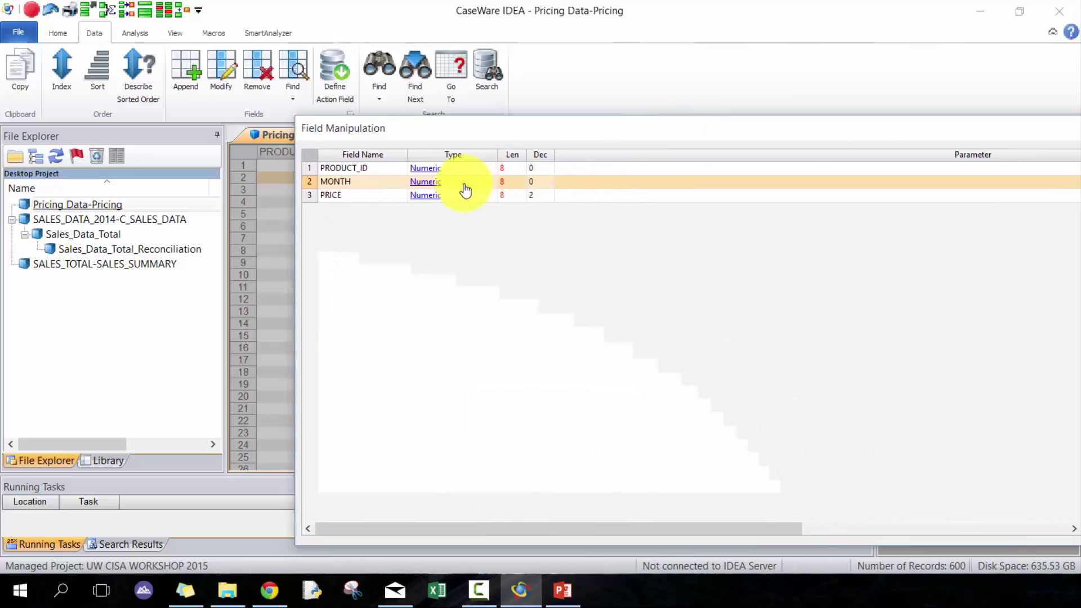
click(464, 184)
click(457, 194)
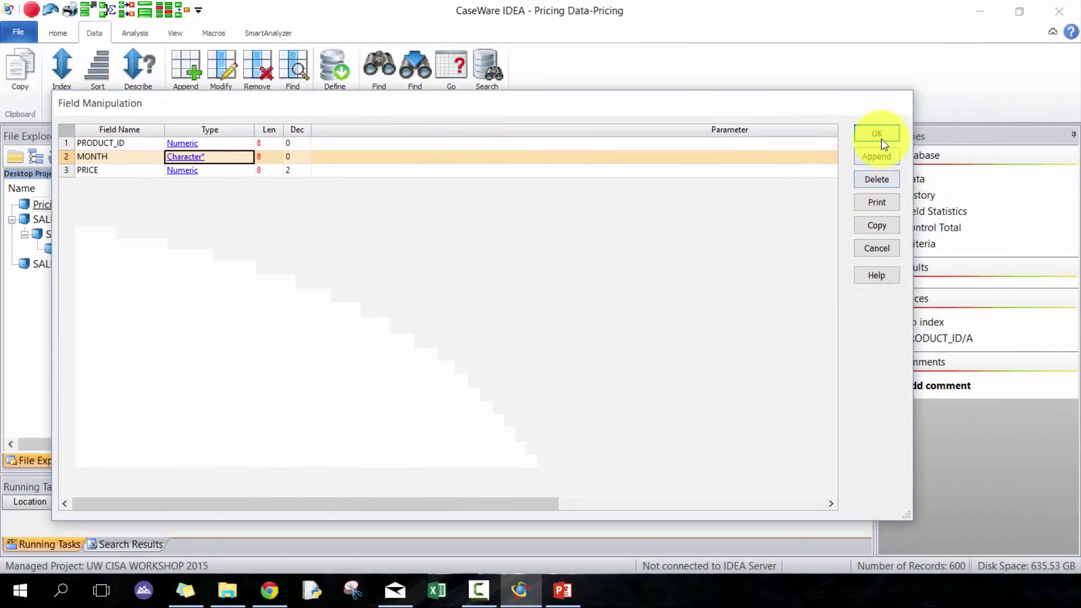
click(880, 137)
click(499, 358)
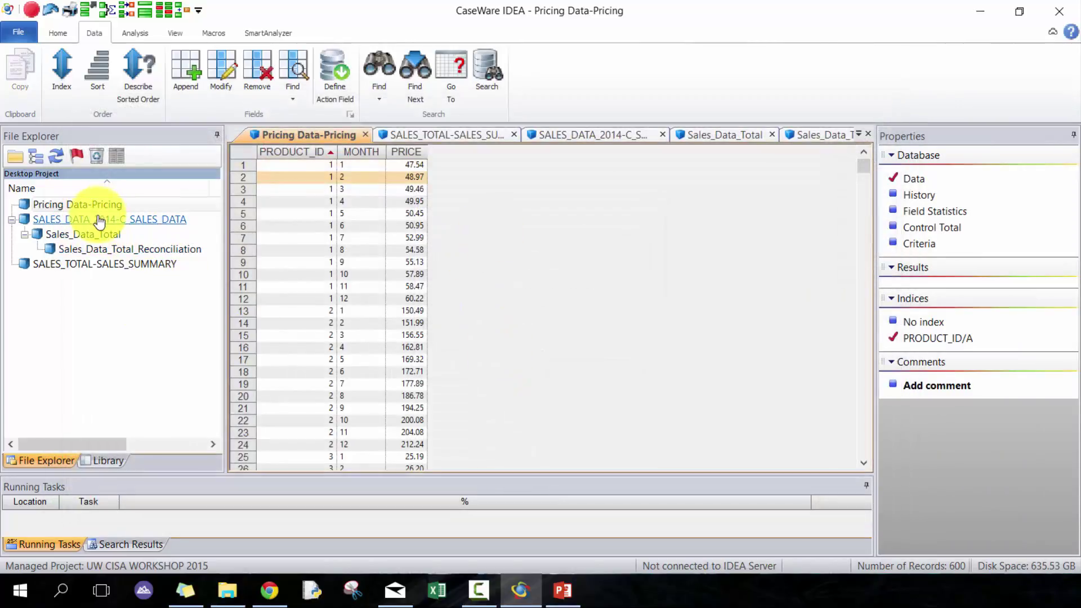
double_click(100, 219)
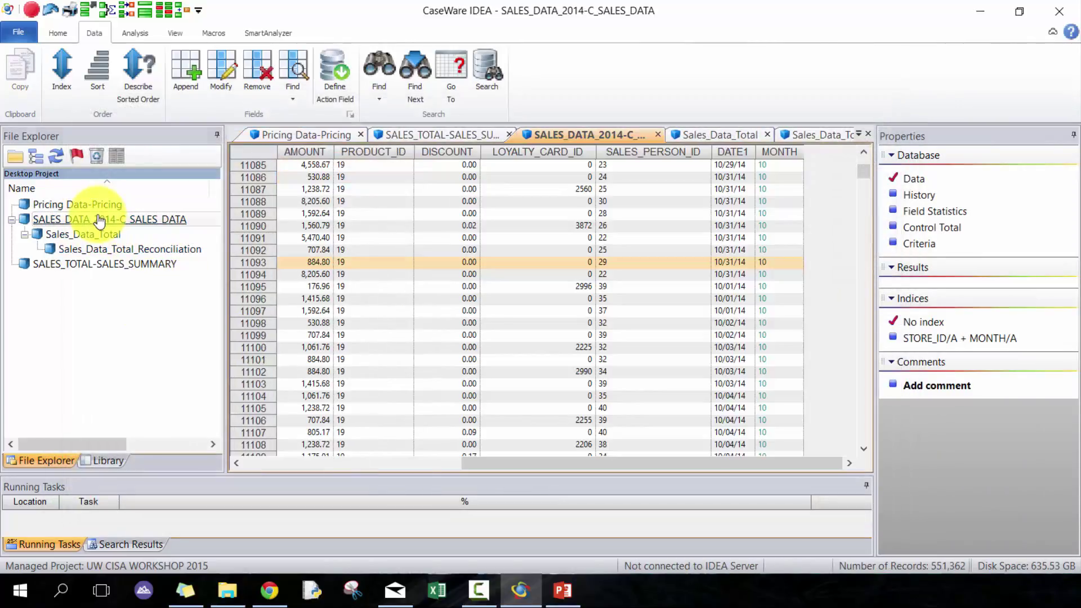
Start a join of the sales data with Pricing Data-Pricing as the secondary database.
click(140, 32)
click(448, 52)
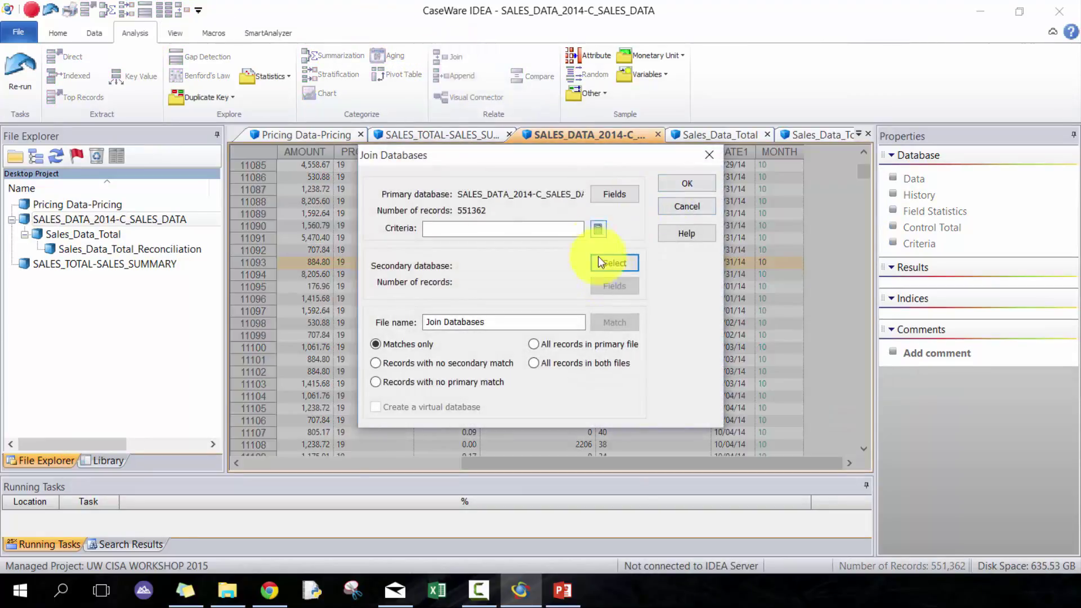
click(608, 272)
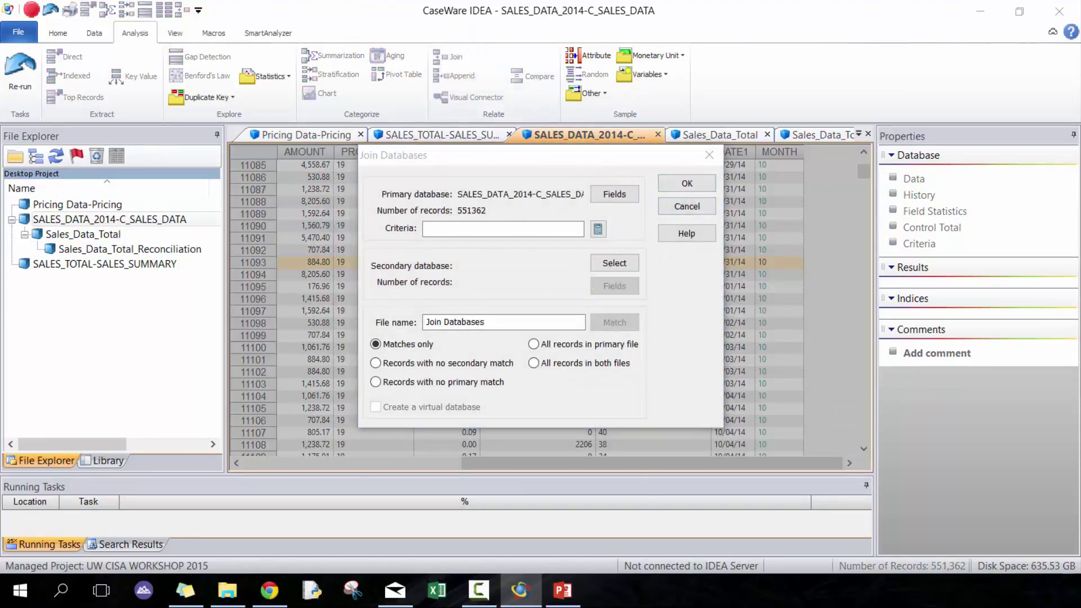
double_click(315, 183)
Try matching on PRODUCT_ID, then open Pricing Data-Pricing's field definitions instead.
click(614, 322)
click(372, 223)
click(434, 221)
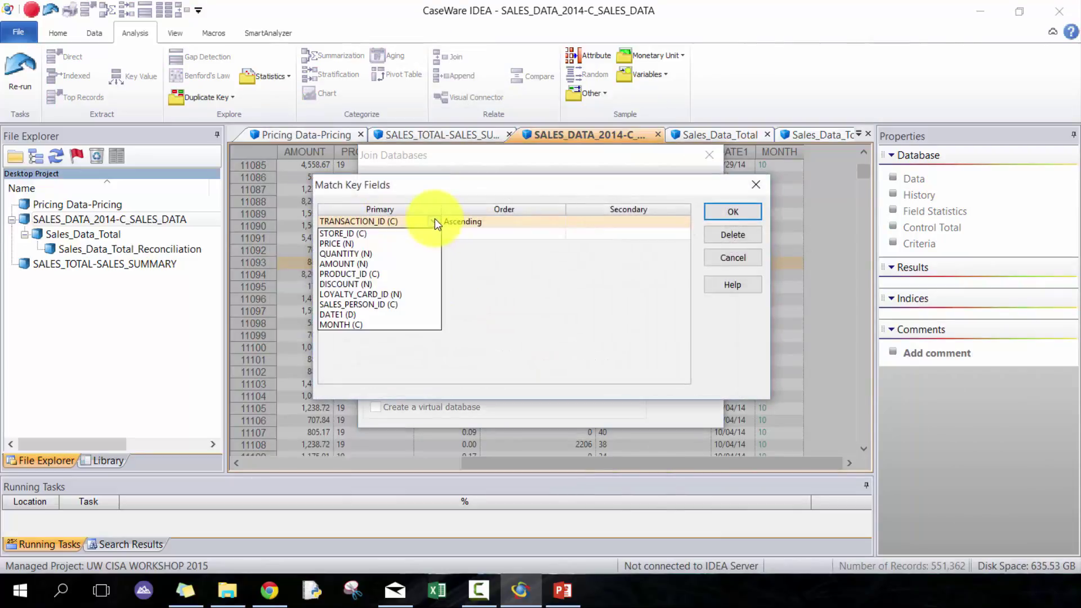
click(361, 273)
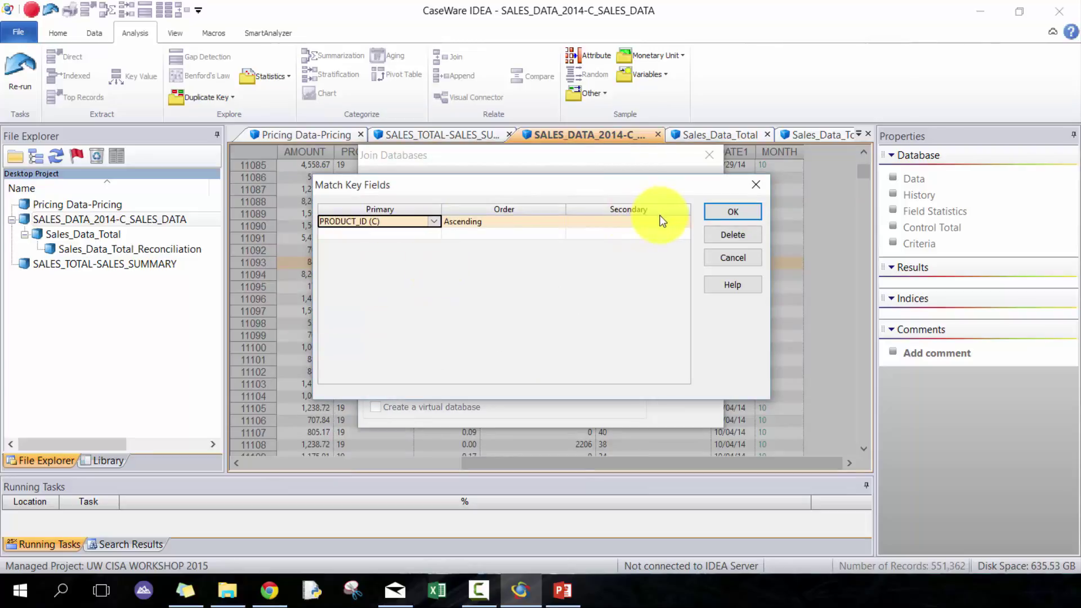
click(660, 221)
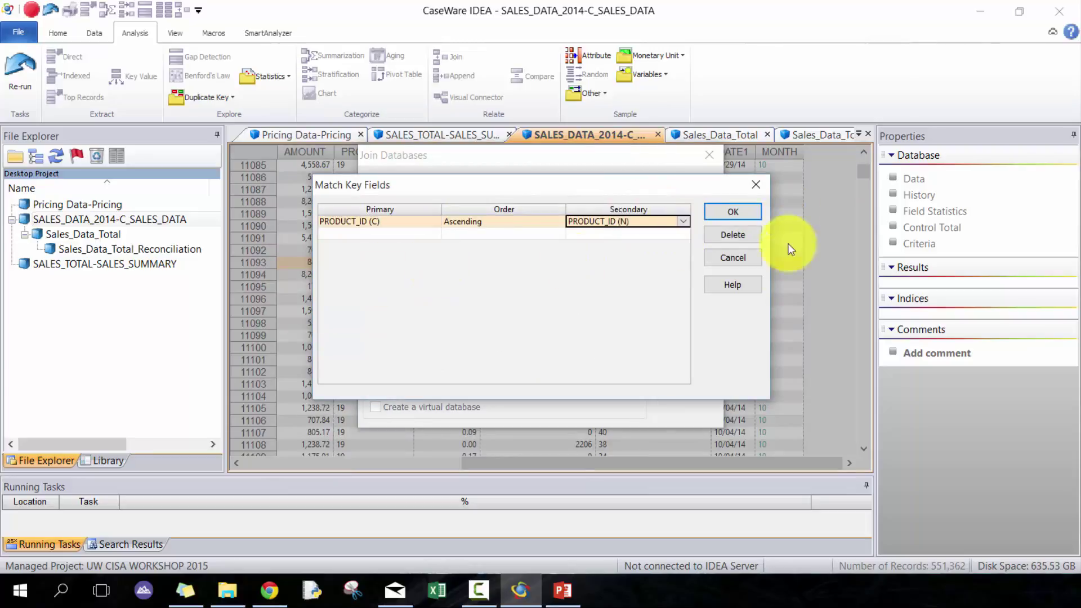
click(729, 263)
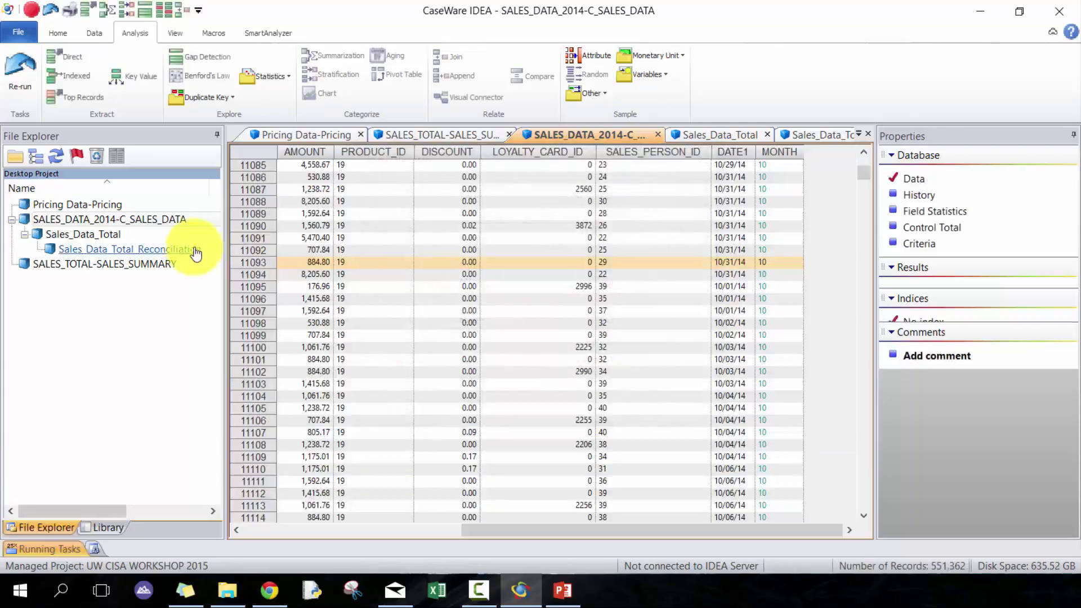
double_click(124, 205)
double_click(309, 178)
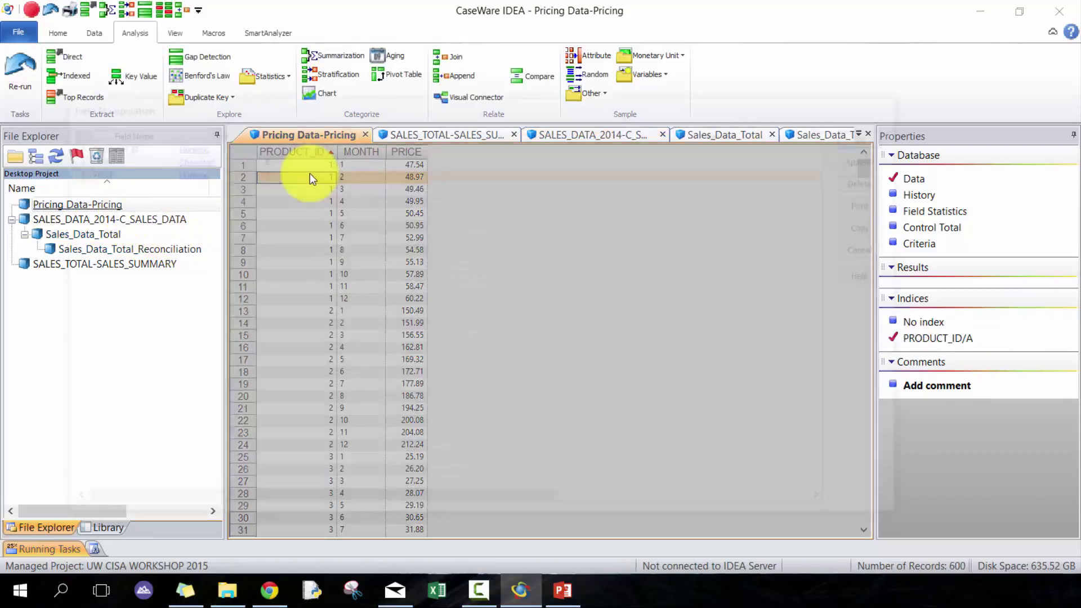
Change Pricing Data-Pricing's PRODUCT_ID to Character, then open SALES_DATA_2014-C_SALES_DATA and start a Join.
click(199, 146)
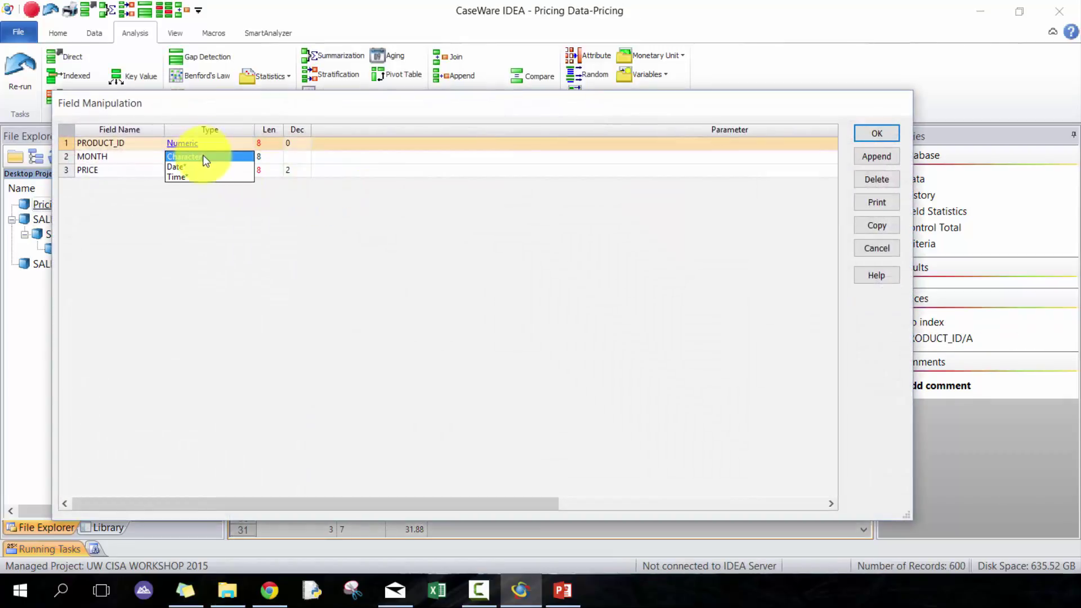
click(204, 158)
click(870, 133)
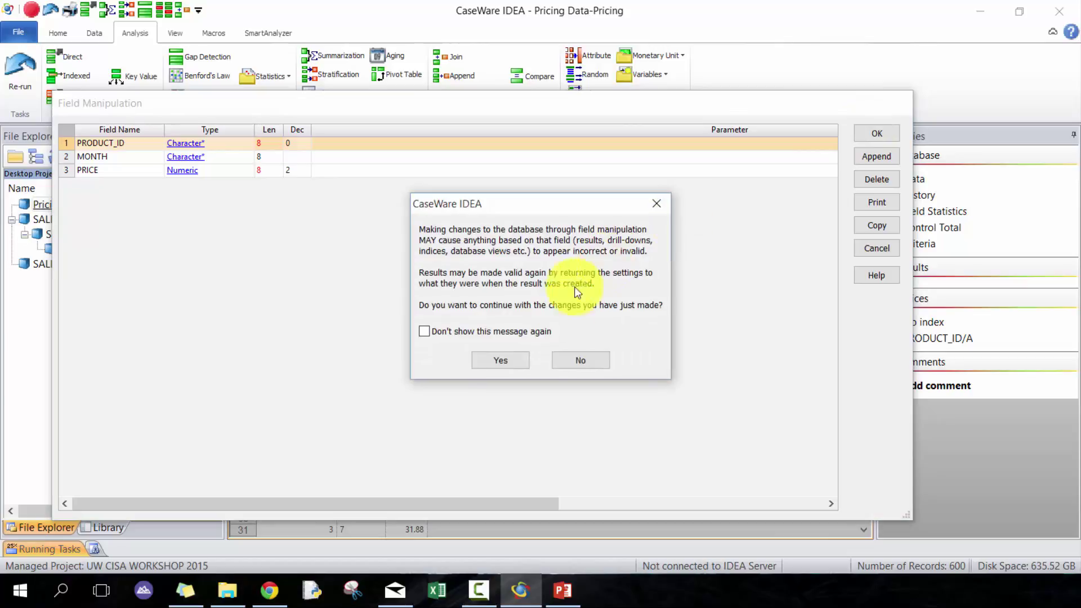
click(501, 361)
double_click(79, 220)
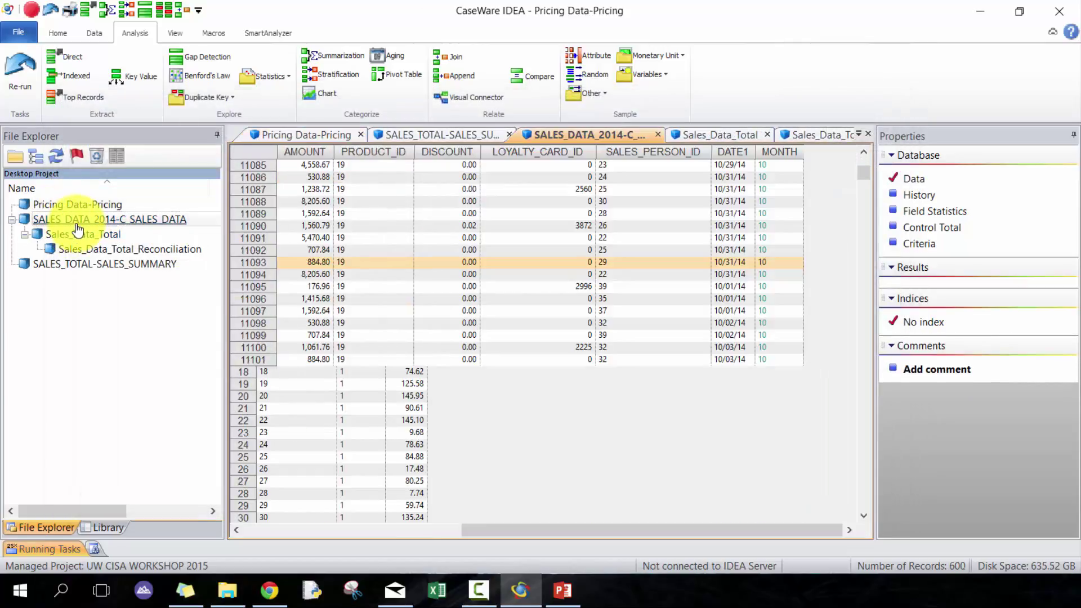
click(448, 59)
Choose Pricing Data-Pricing as the join's secondary database.
click(607, 261)
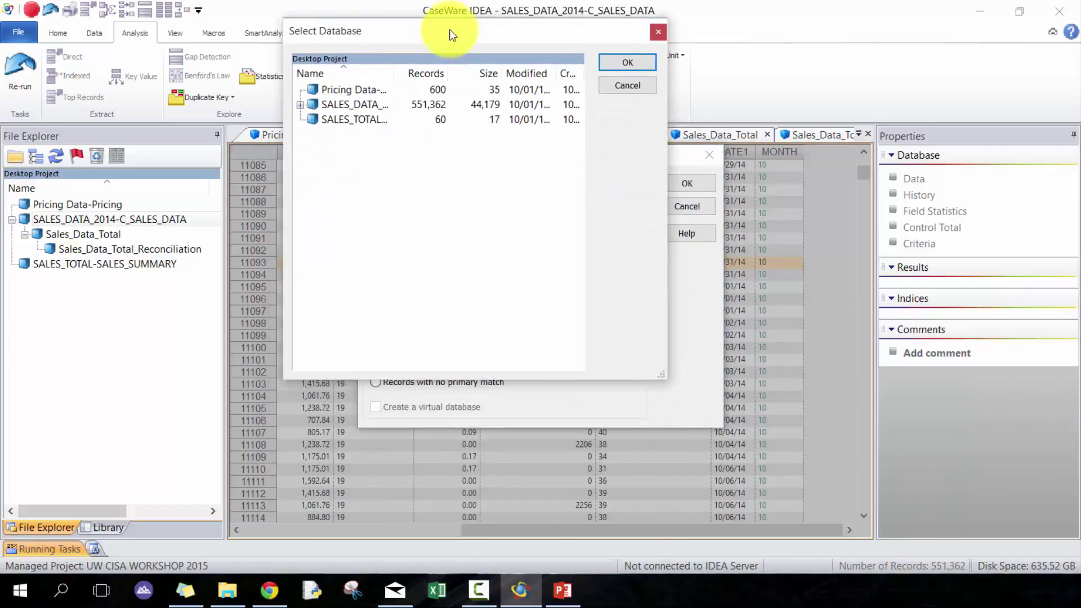
click(345, 152)
double_click(345, 149)
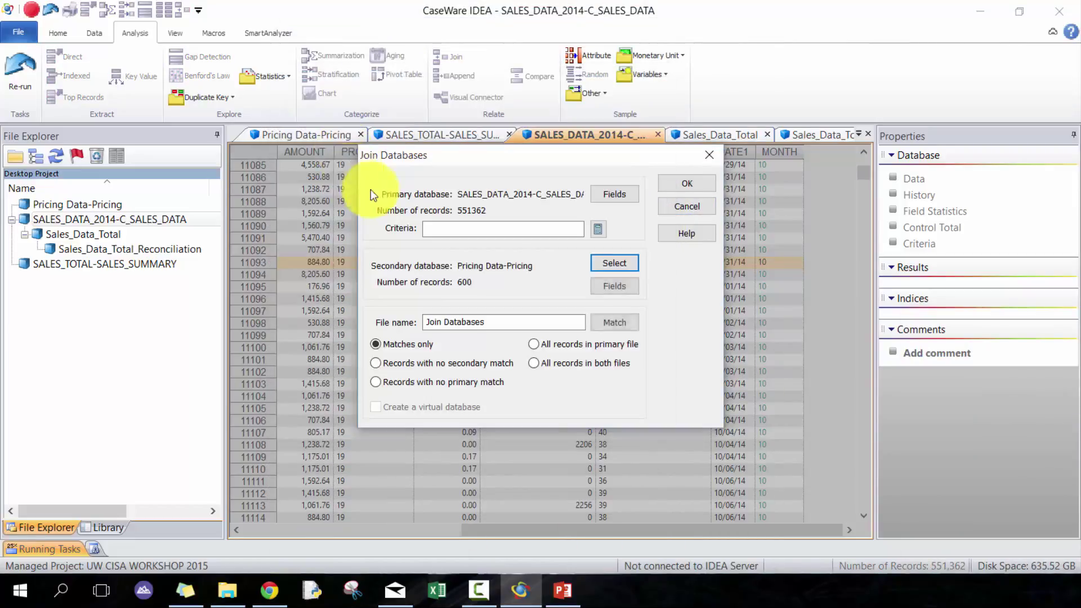
Match the two databases on the PRODUCT_ID and MONTH key fields.
click(621, 322)
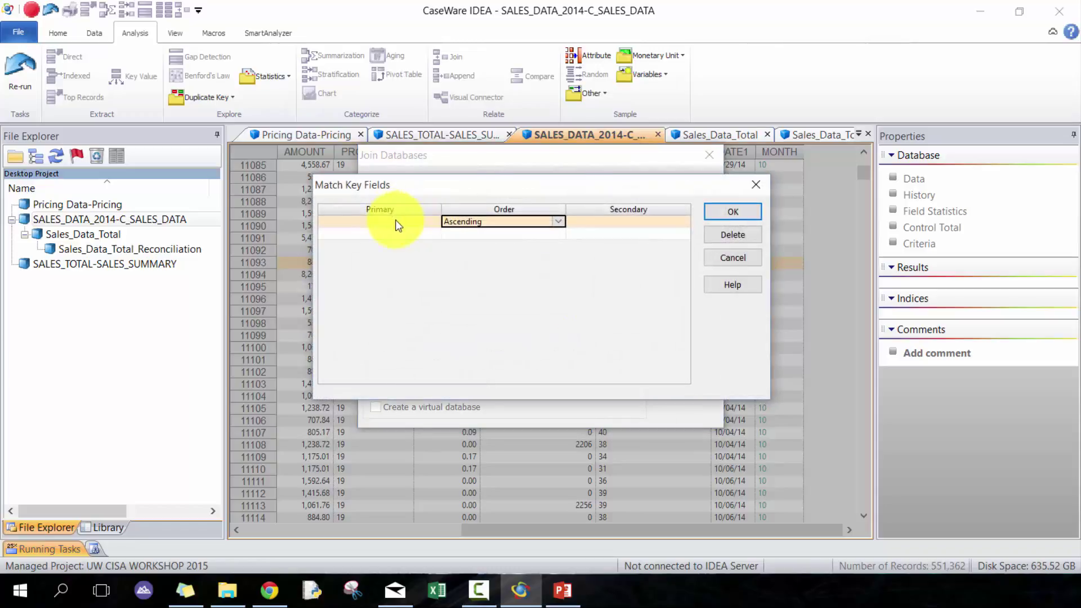
click(366, 222)
click(433, 222)
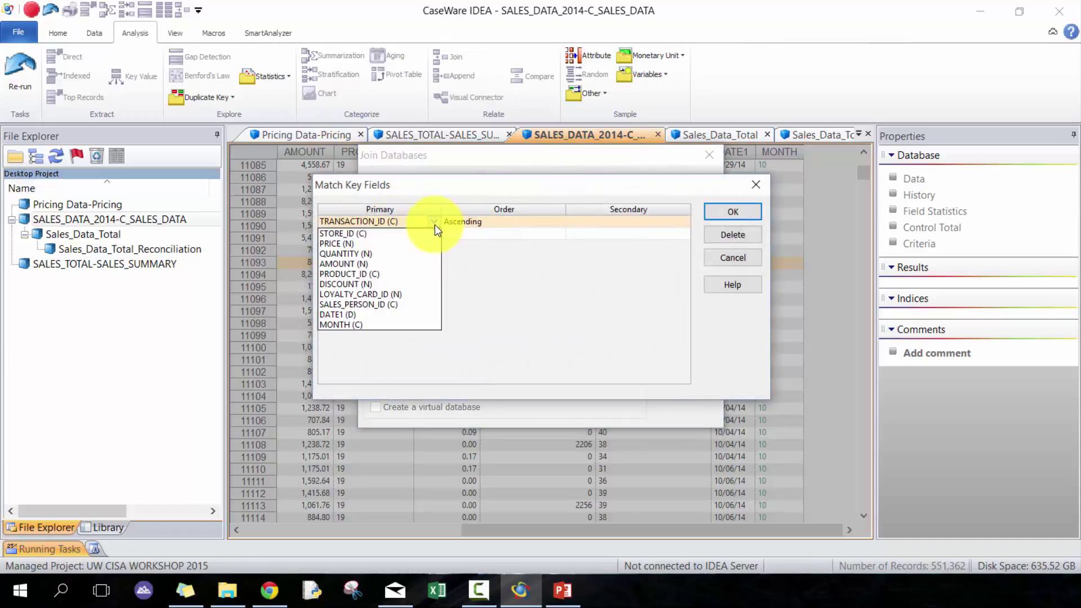
click(378, 274)
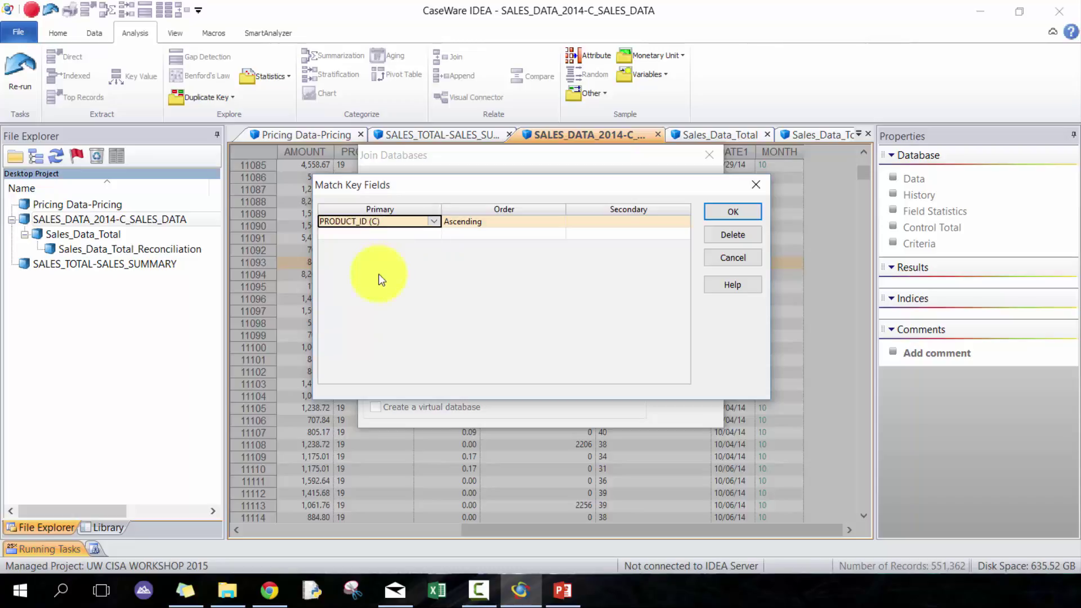
click(607, 230)
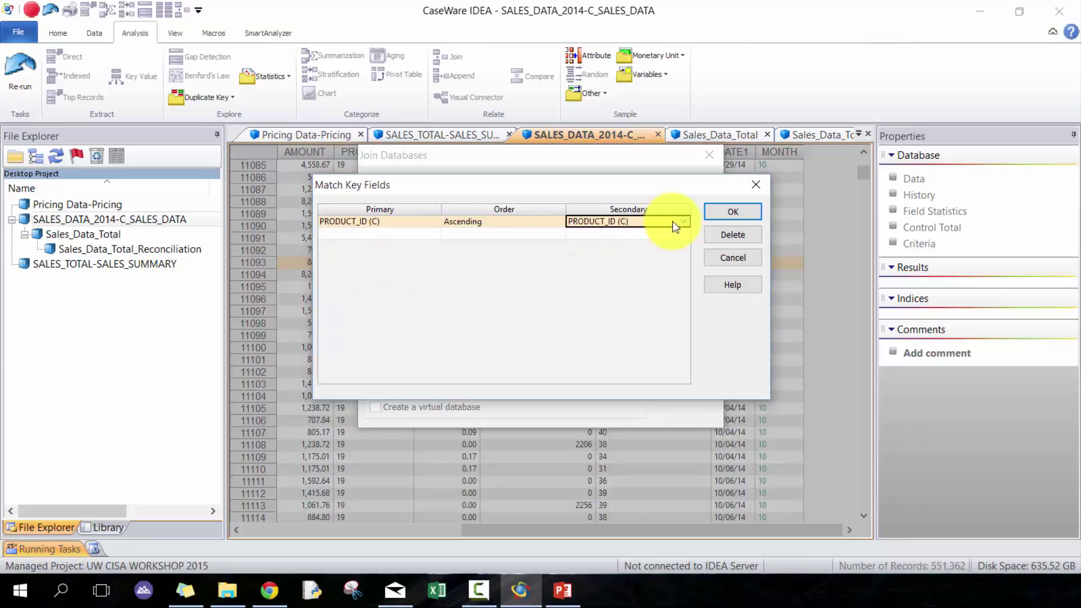
click(382, 234)
click(433, 234)
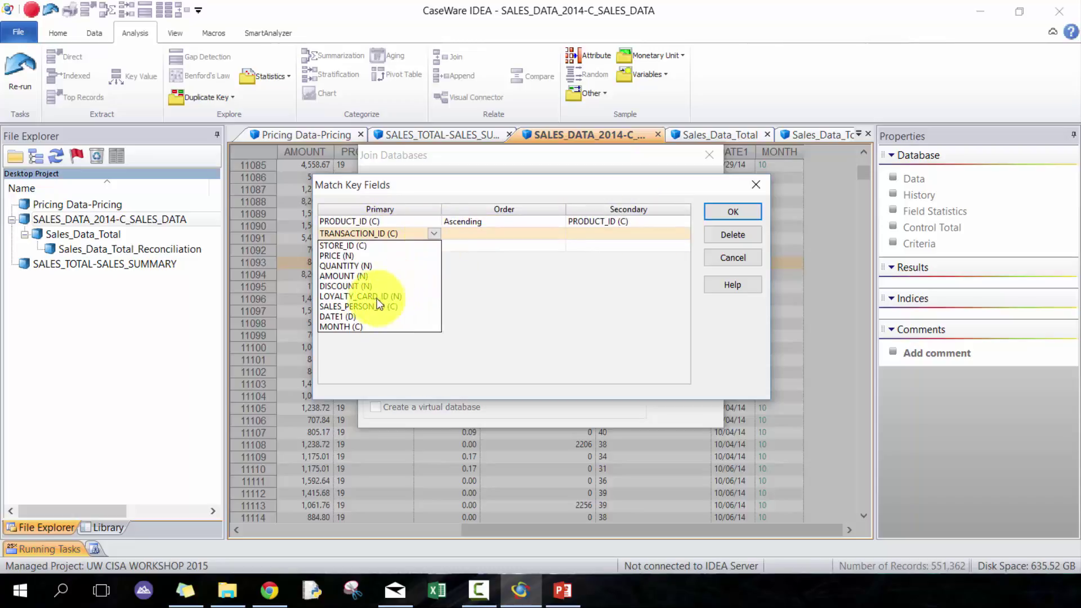
click(360, 327)
click(654, 236)
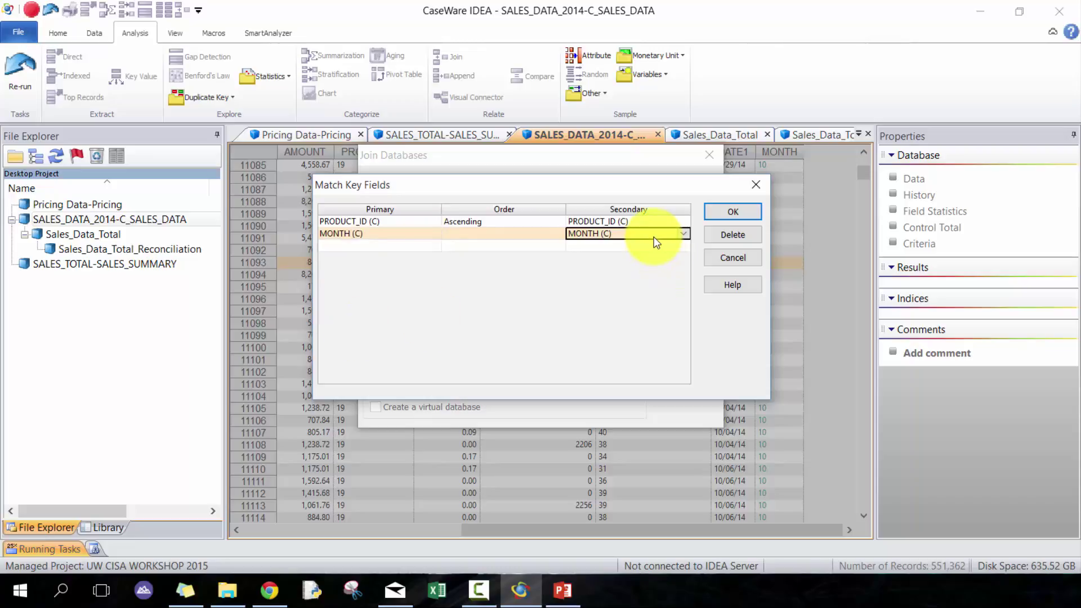
click(526, 235)
click(733, 212)
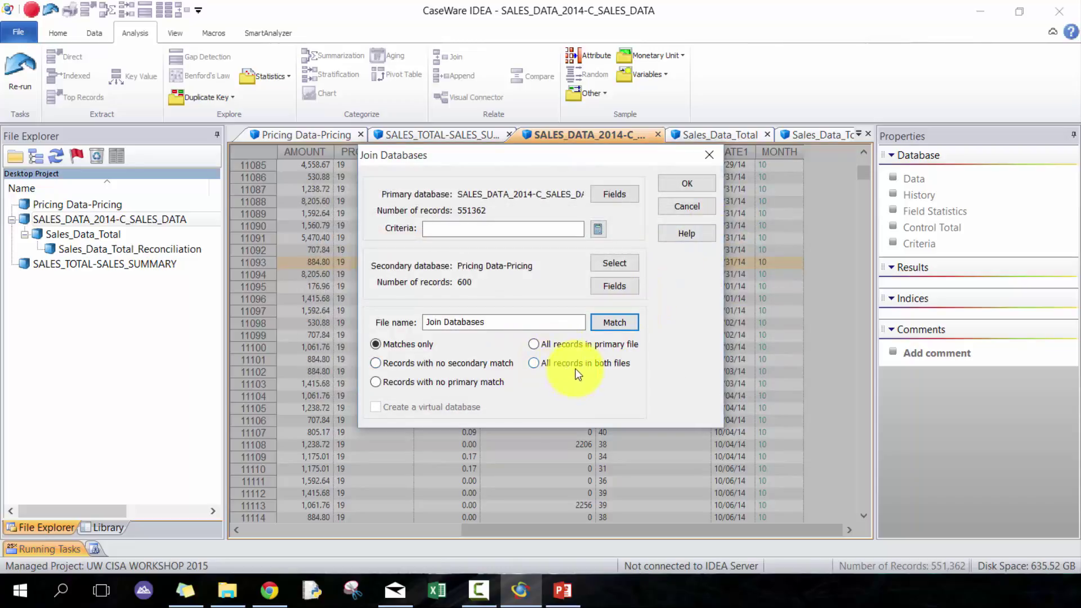
Keep all primary records, name the output Sales_Data_With_Pricing, bring in only PRICE, and run.
click(533, 344)
drag(534, 322, 326, 324)
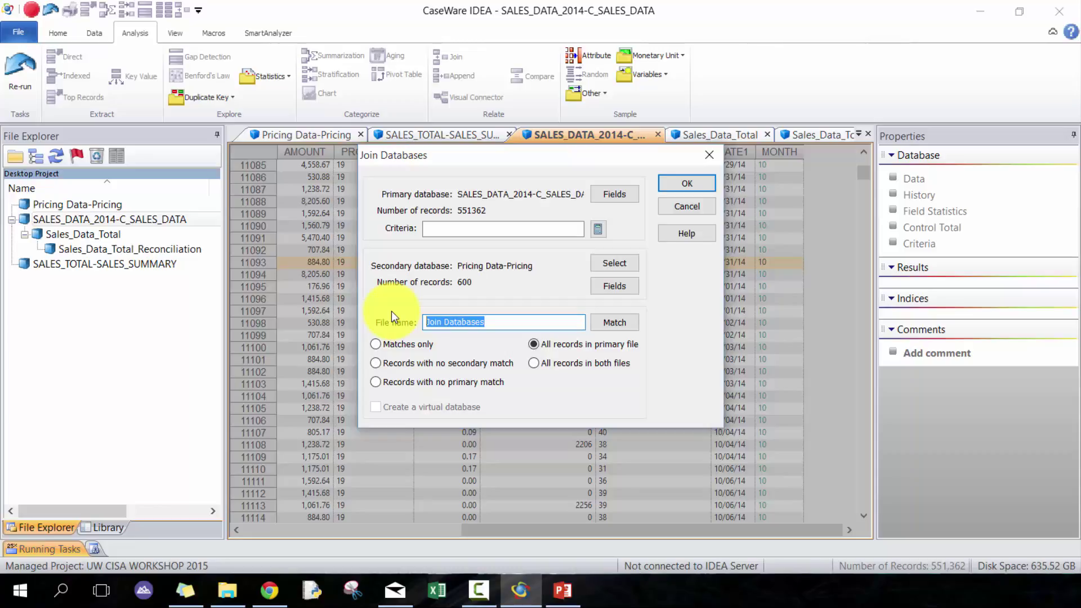
text(Sales)
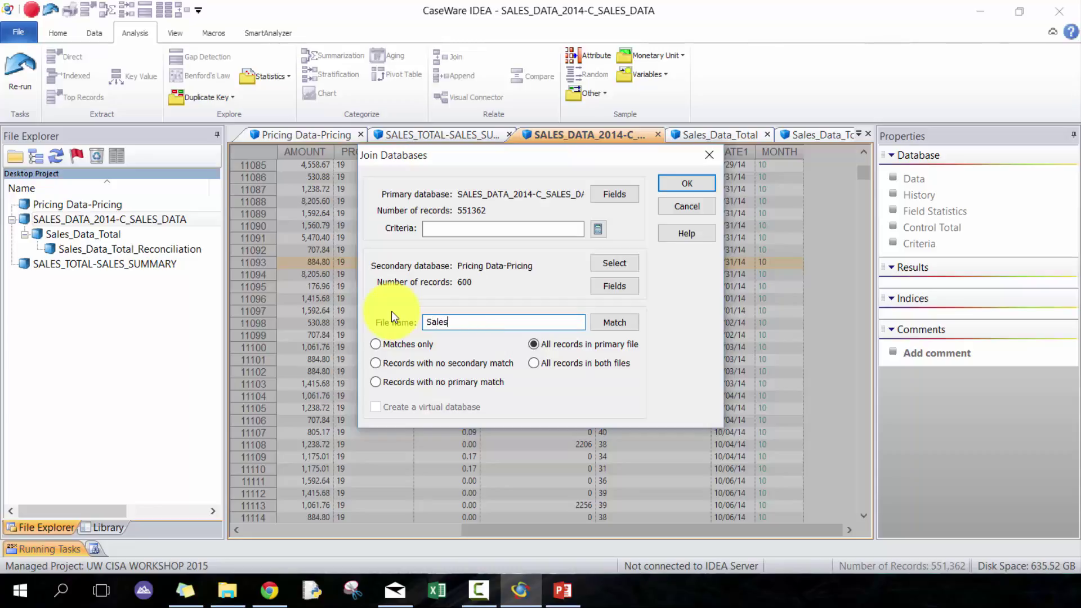
text(_Data_With_Pricing)
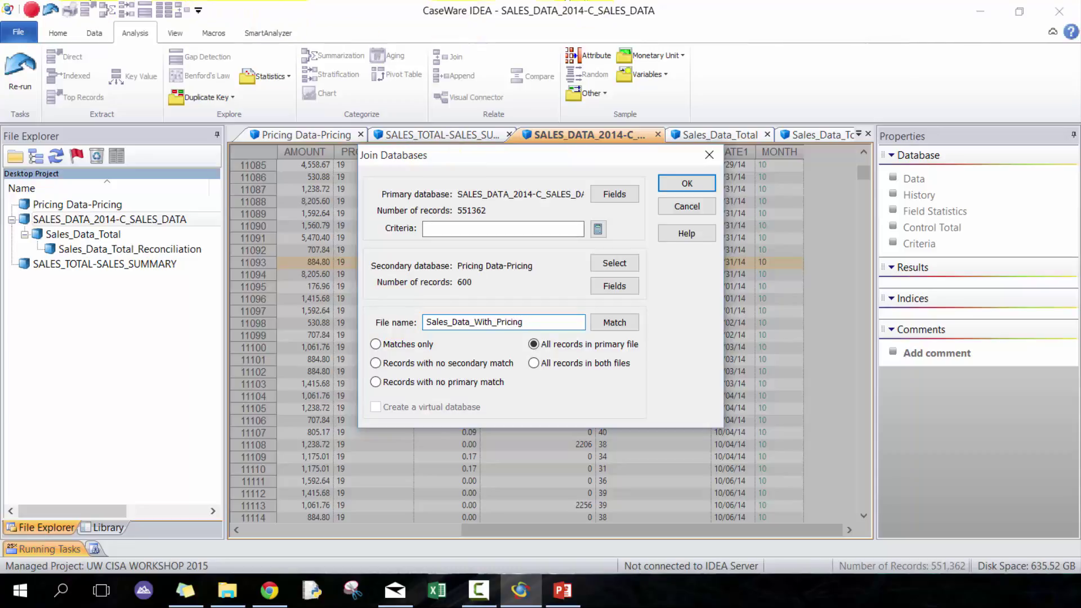
click(619, 282)
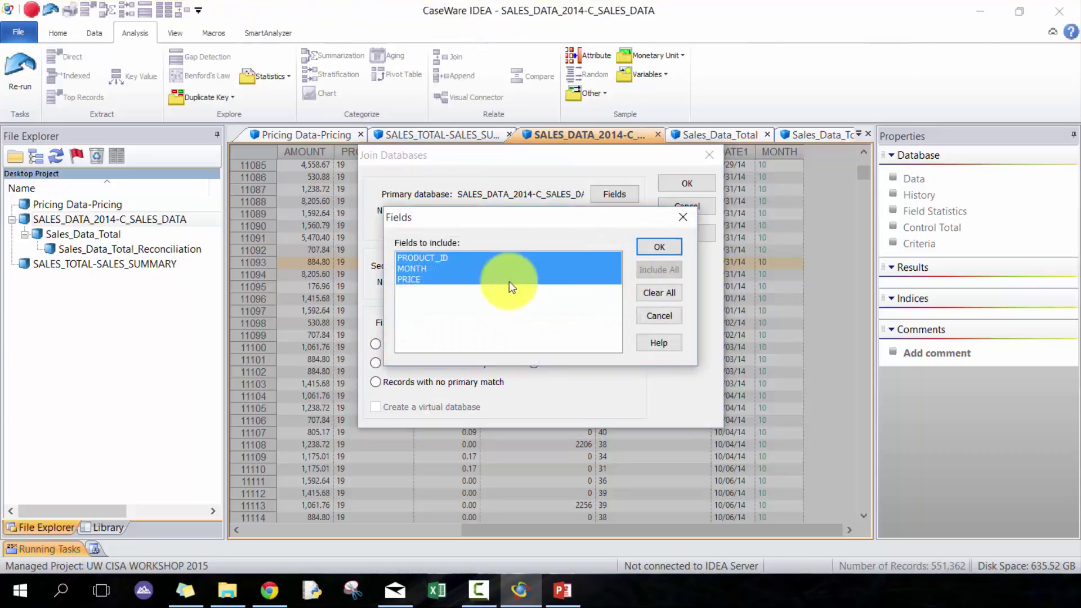
click(667, 285)
click(533, 279)
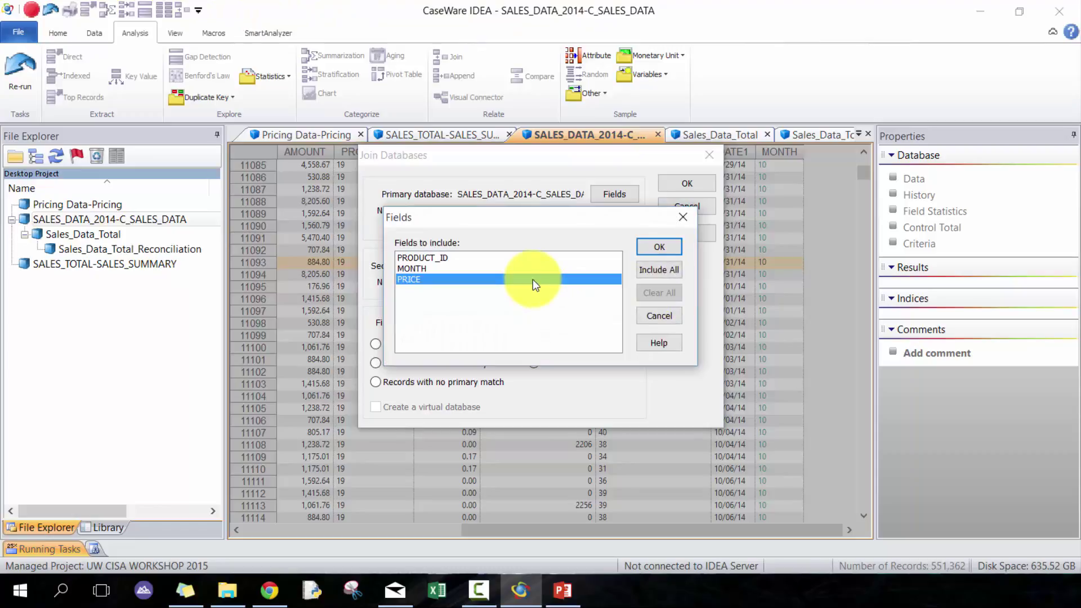
click(658, 246)
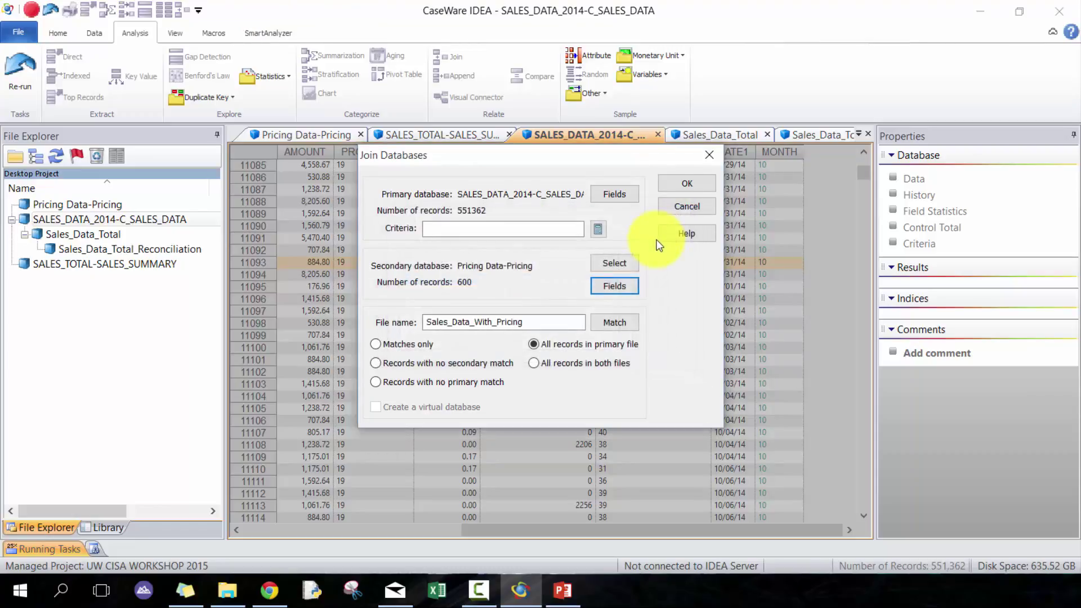
click(686, 184)
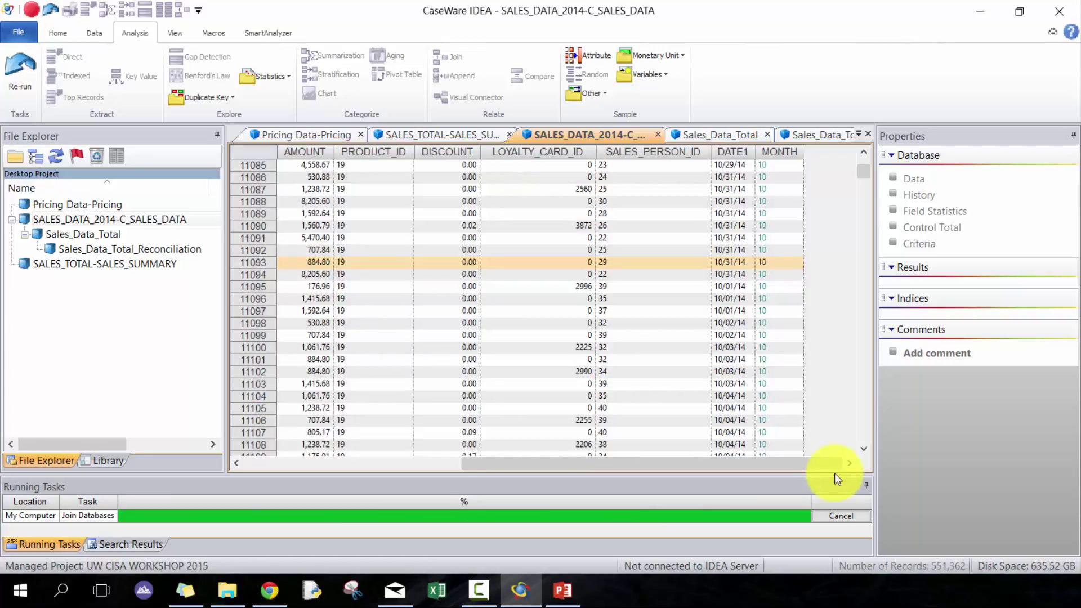
Start appending a new field named PRICE_VARIANCE to Sales_Data_With_Pricing.
click(804, 532)
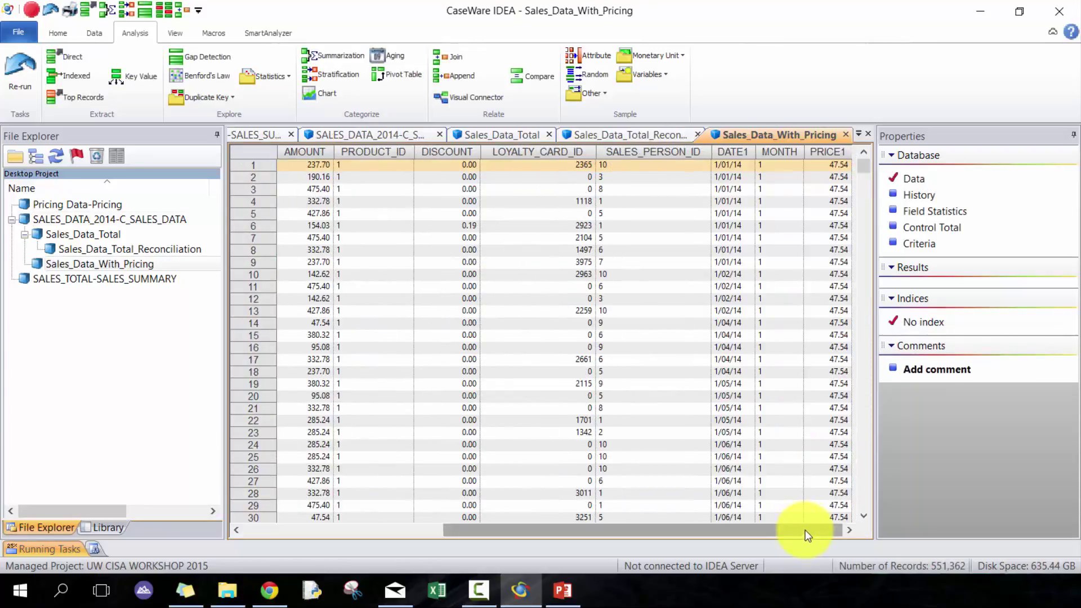
click(779, 225)
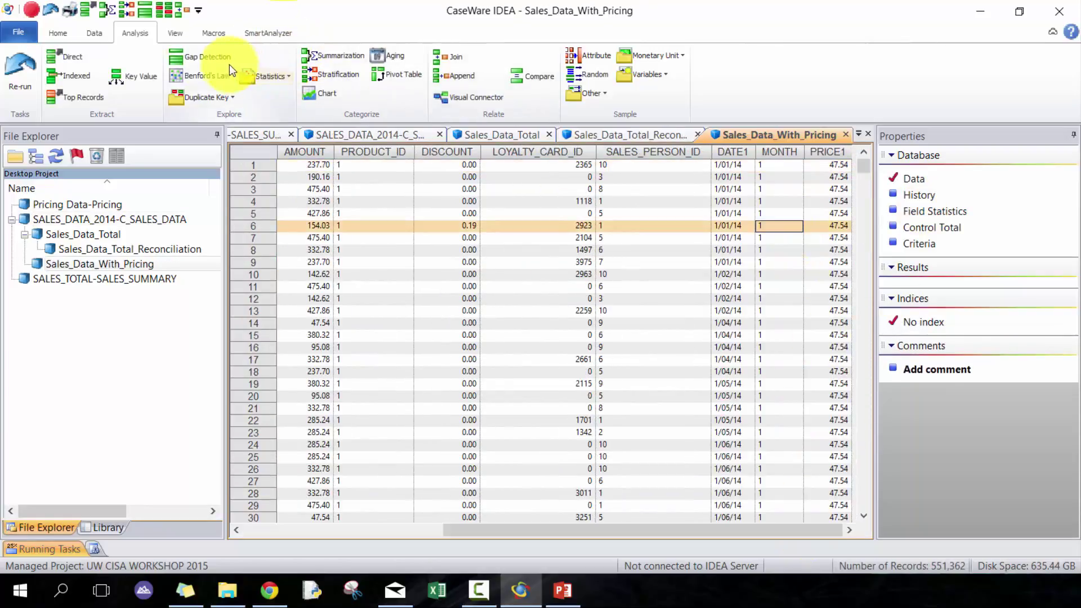
click(94, 33)
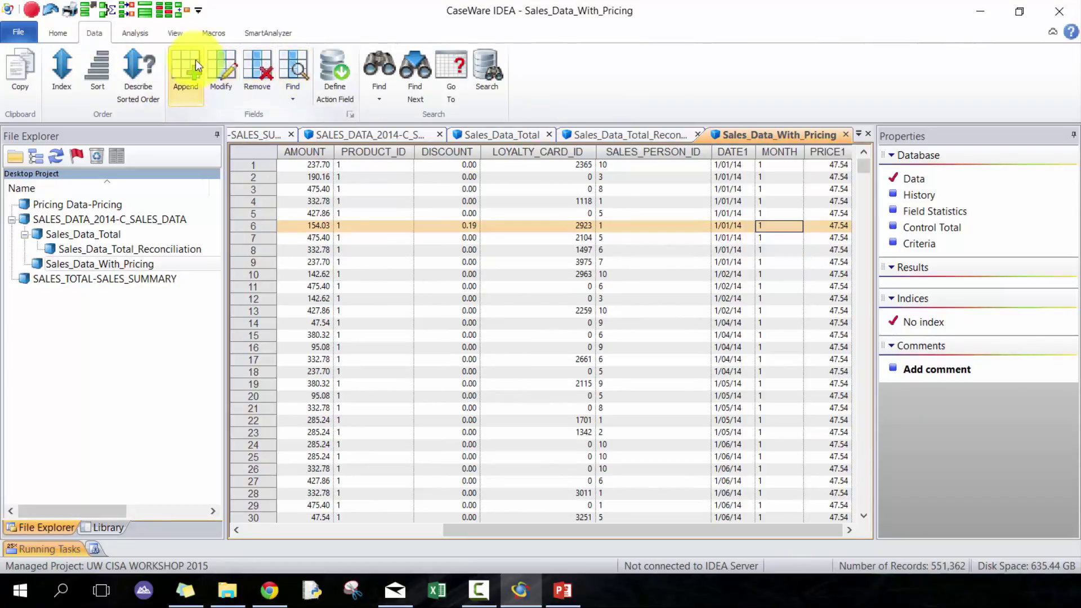
click(196, 63)
text(PRICE_VARIANCE)
key(Tab)
Give PRICE_VARIANCE the formula PRICE-PRICE1 with 2 decimals and create the field.
click(652, 334)
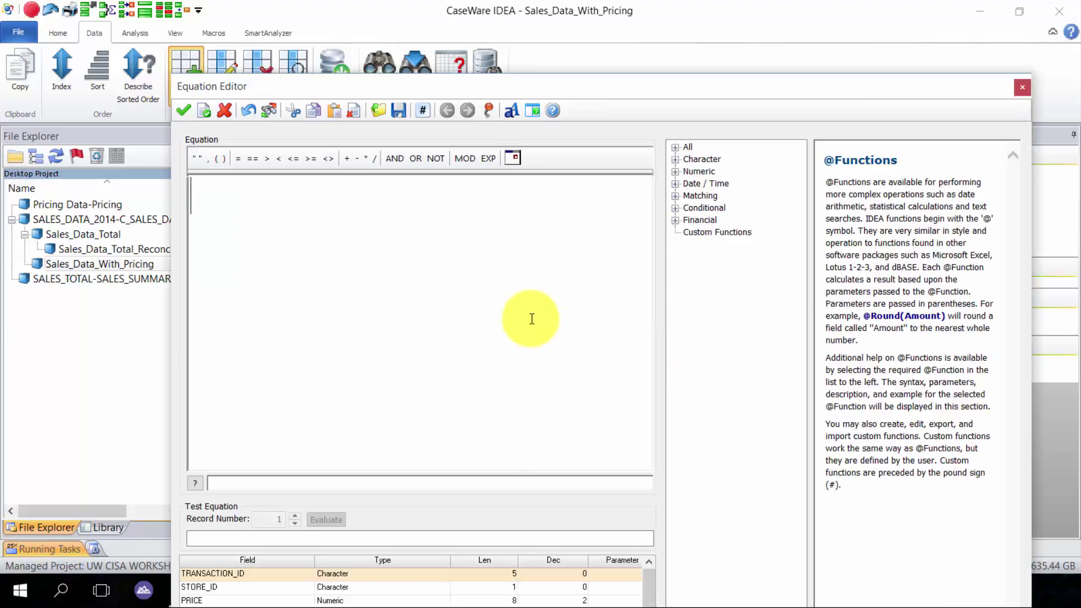
text(P)
key(Return)
text(-P)
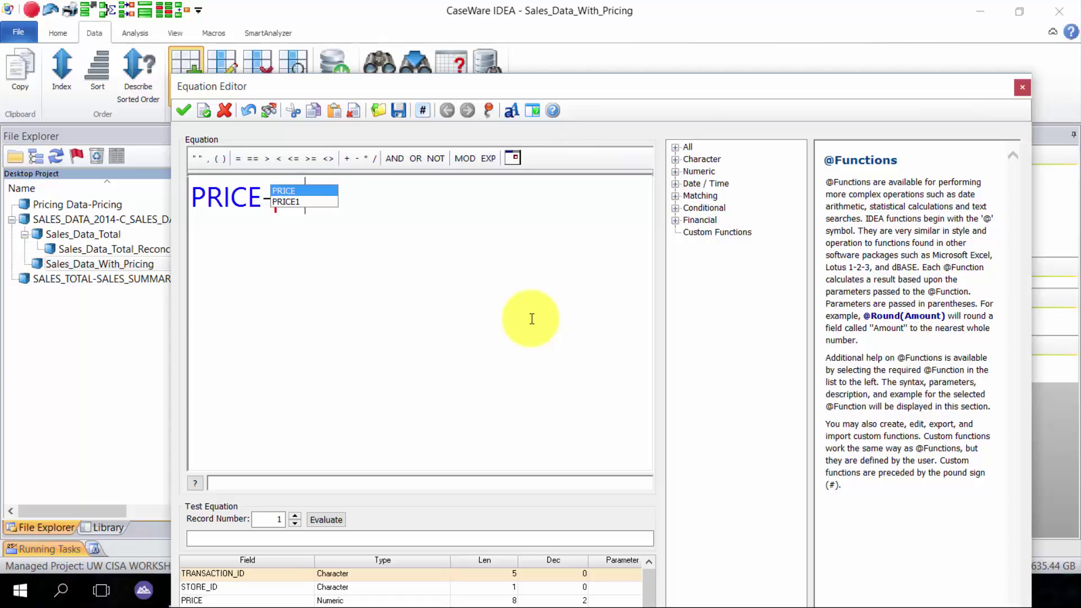
key(Down)
key(Return)
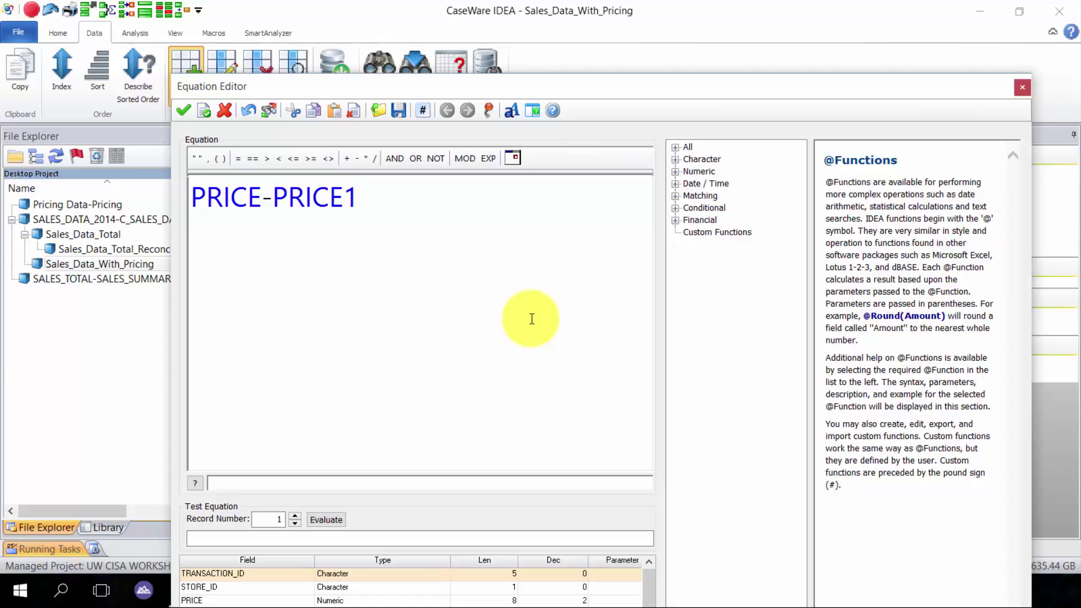
click(188, 111)
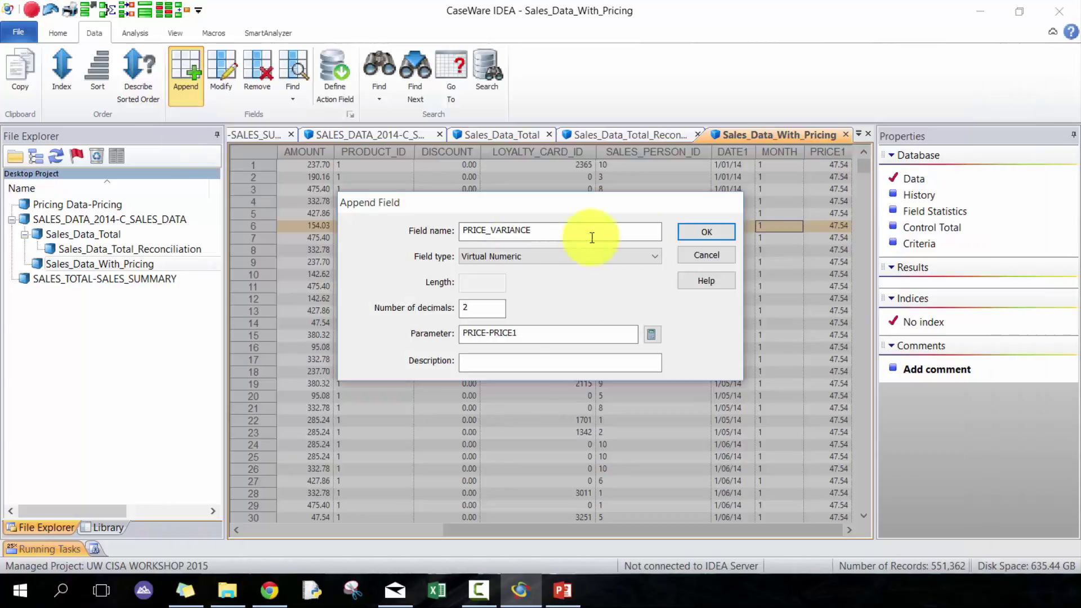
click(708, 235)
click(831, 532)
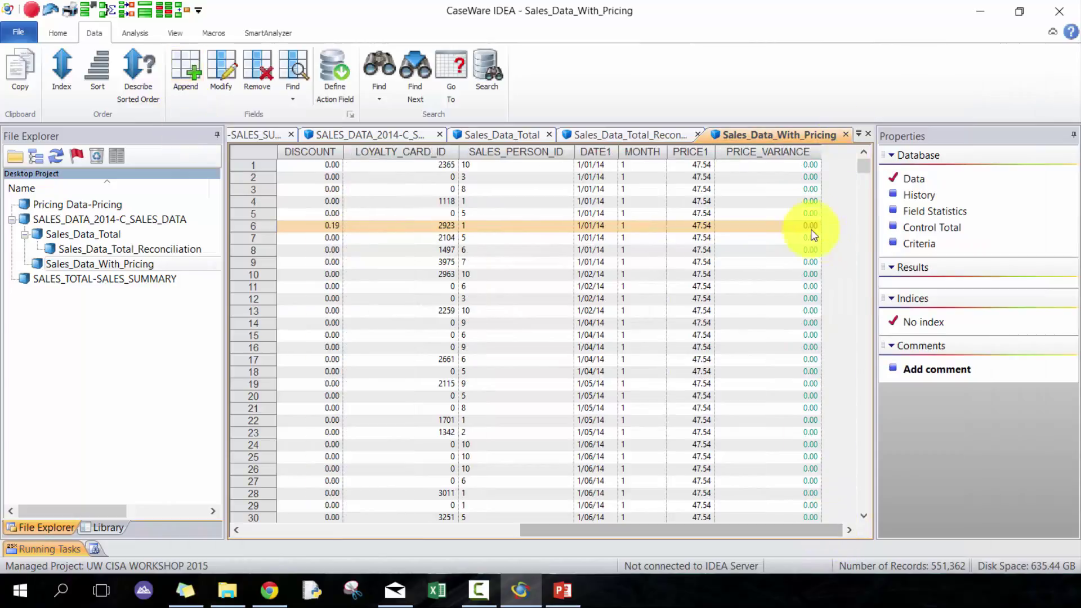
click(924, 248)
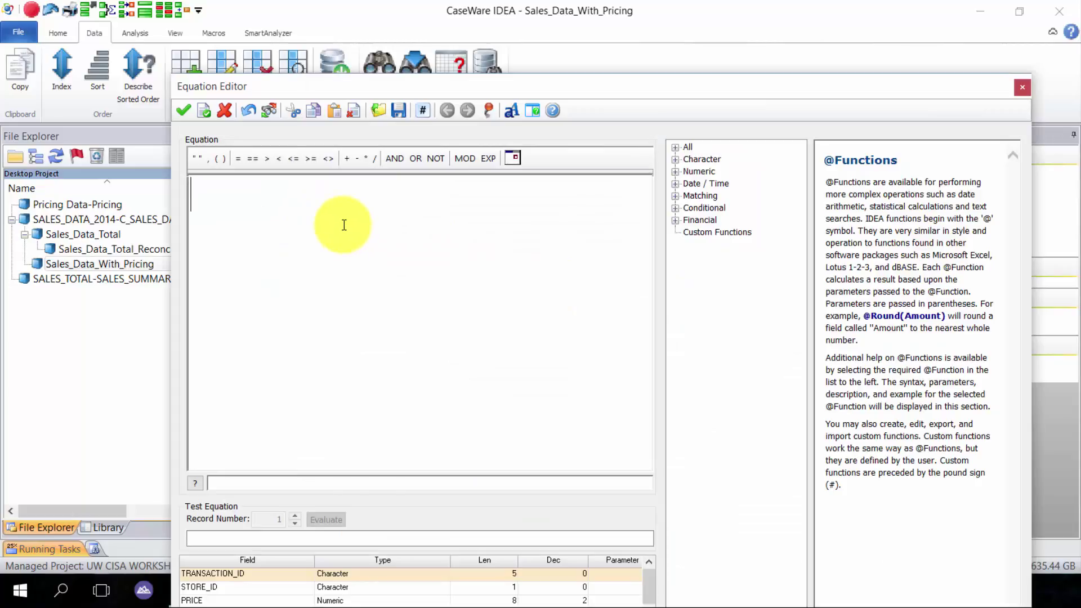
text(PRICE)
key(Return)
key(Down)
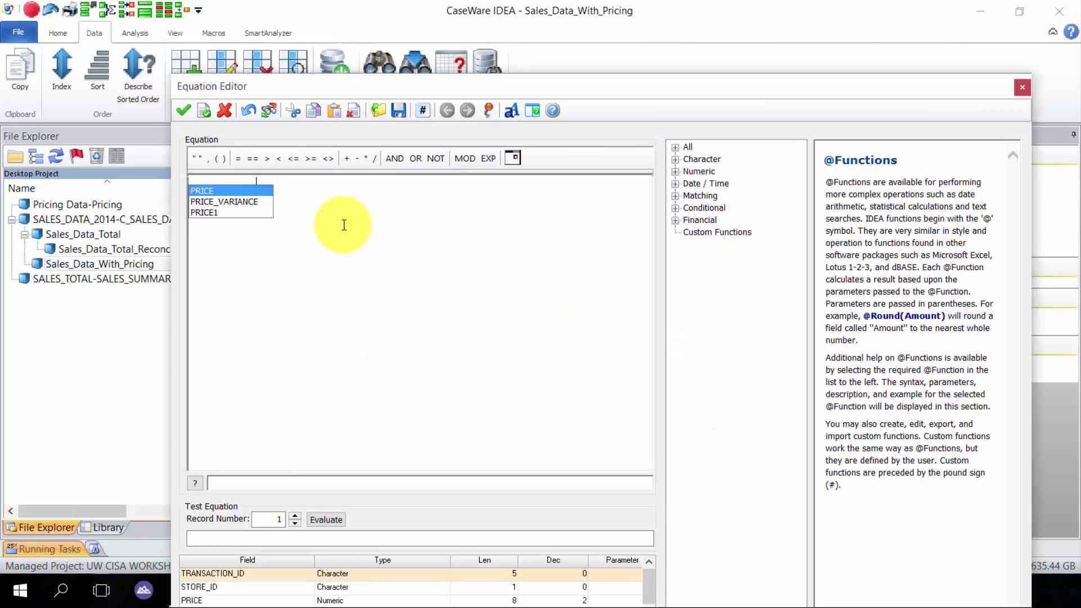
key(Return)
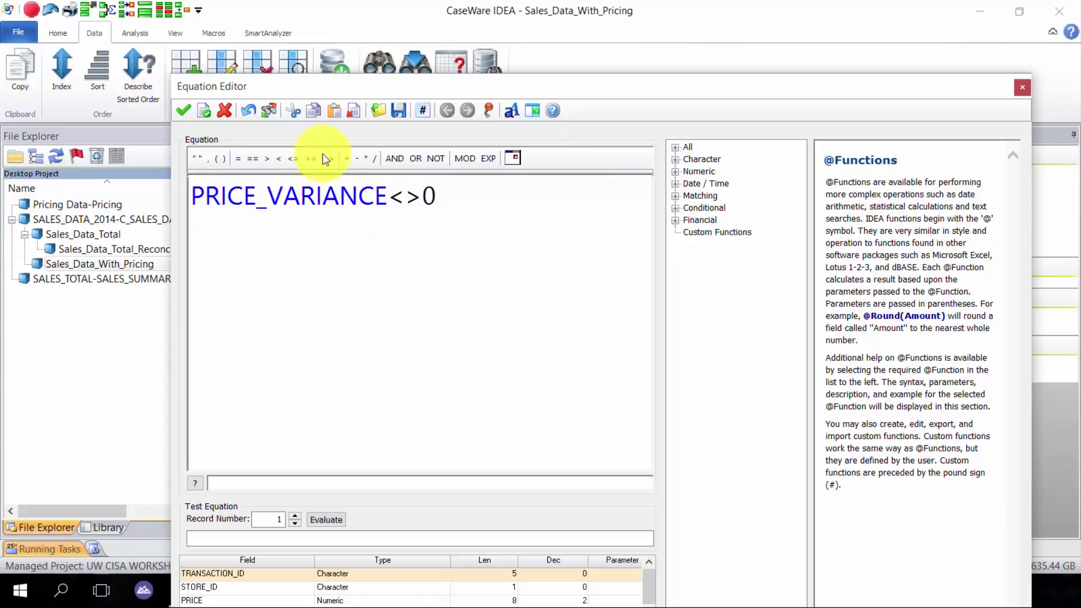
click(184, 111)
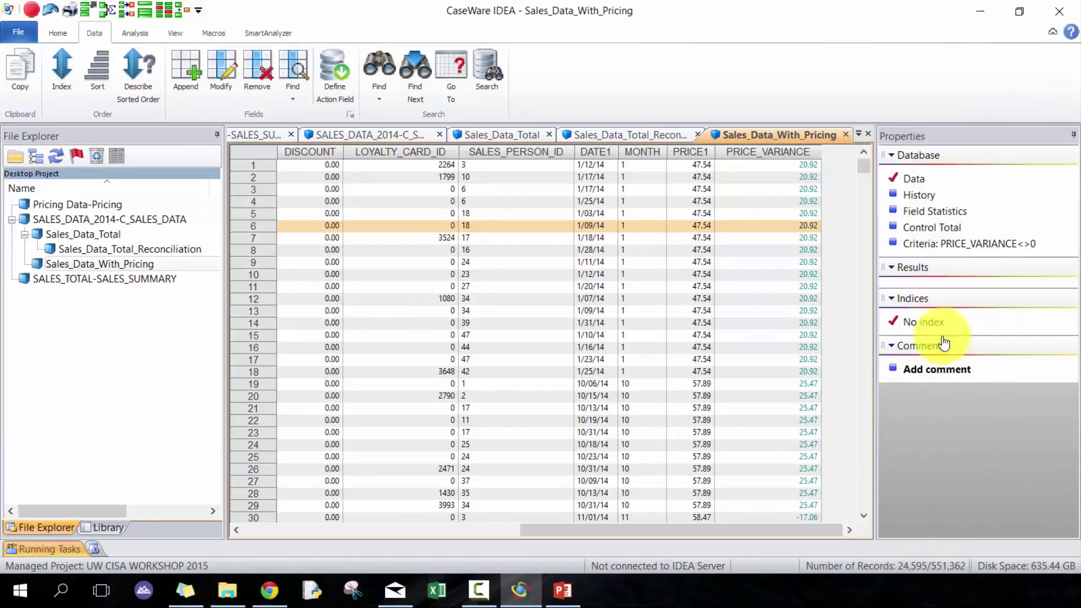
click(983, 243)
key(ctrl+a)
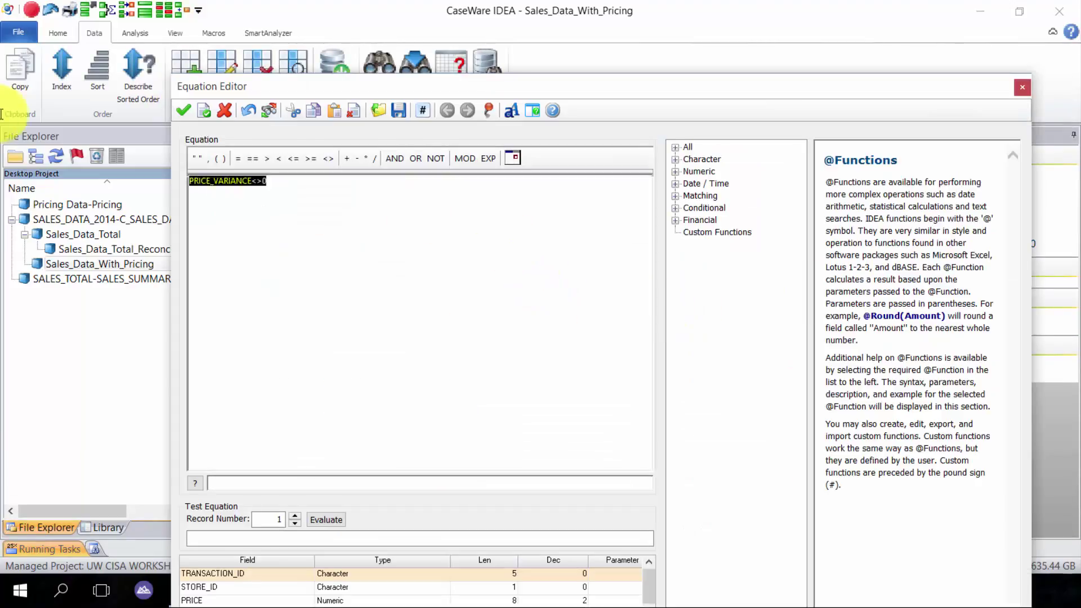
key(Delete)
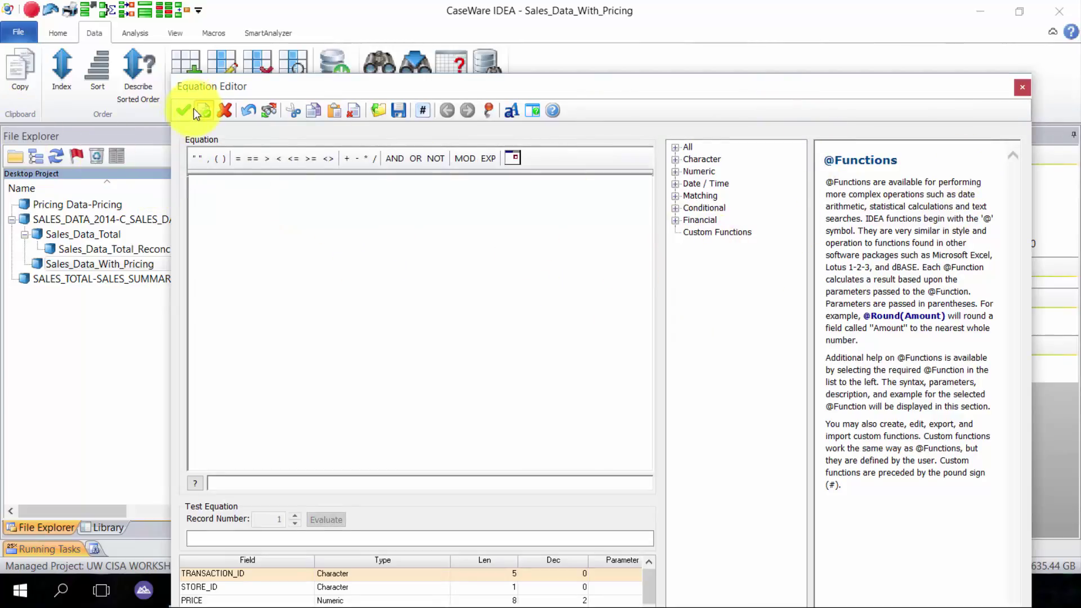
click(190, 115)
click(810, 529)
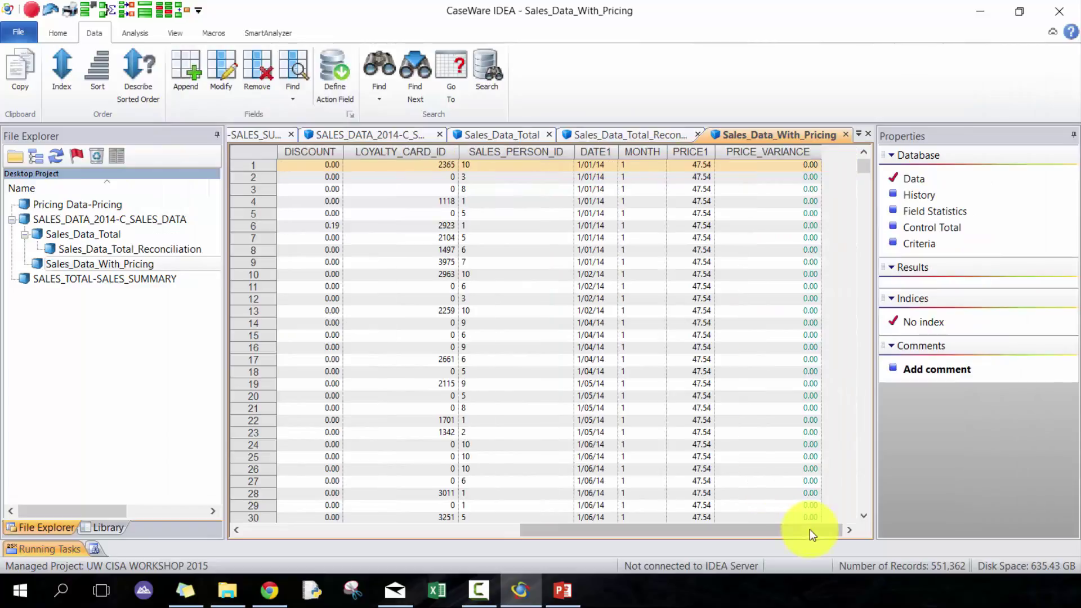
Append a new field named AMOUNT_RECALC with 2 decimals.
click(803, 335)
click(192, 69)
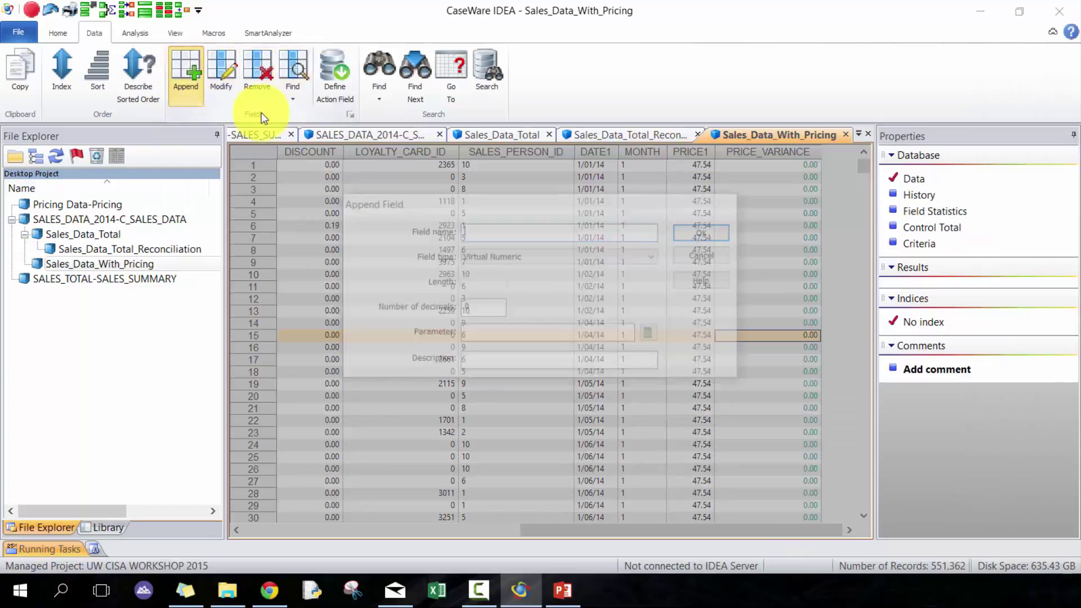
text(AMOUNT)
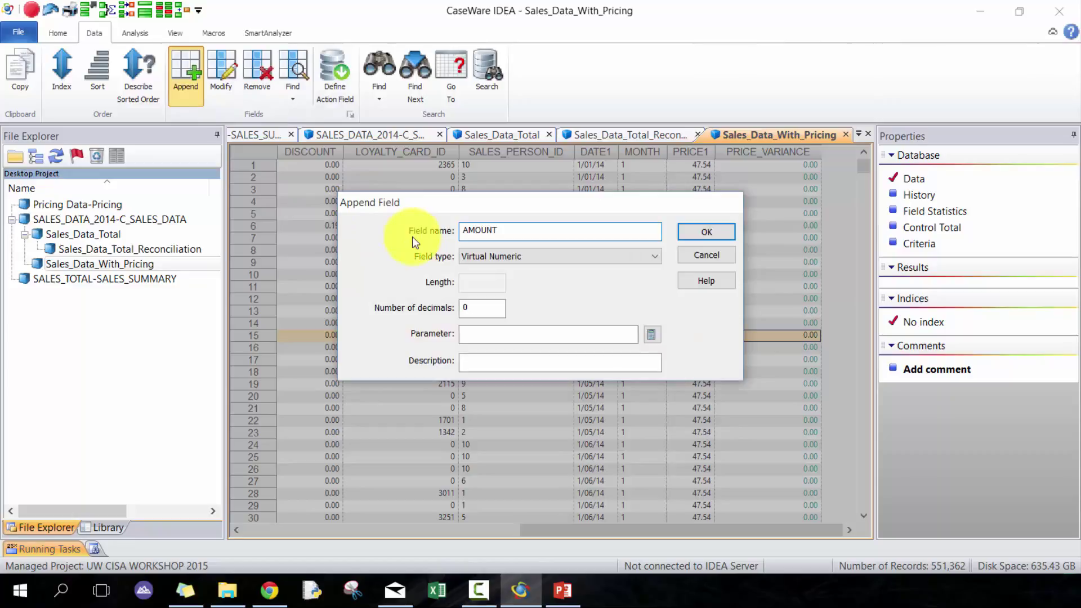
text(_RECALC)
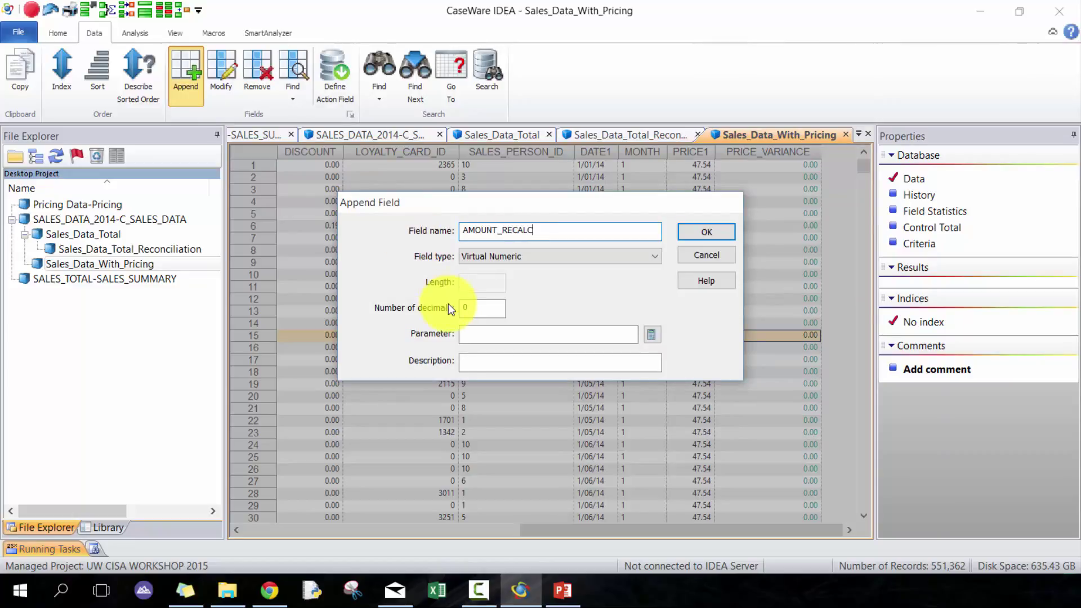
double_click(479, 308)
text(2)
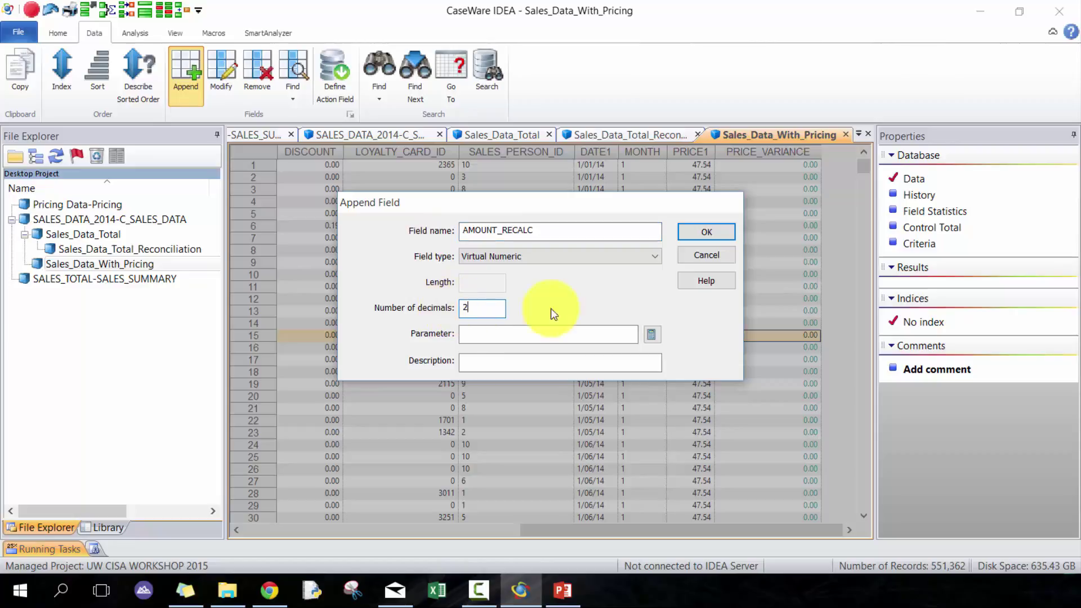
Set AMOUNT_RECALC's formula to (PRICE*QUANTITY)*(1-DISCOUNT), create it, and check row 2's value.
click(650, 336)
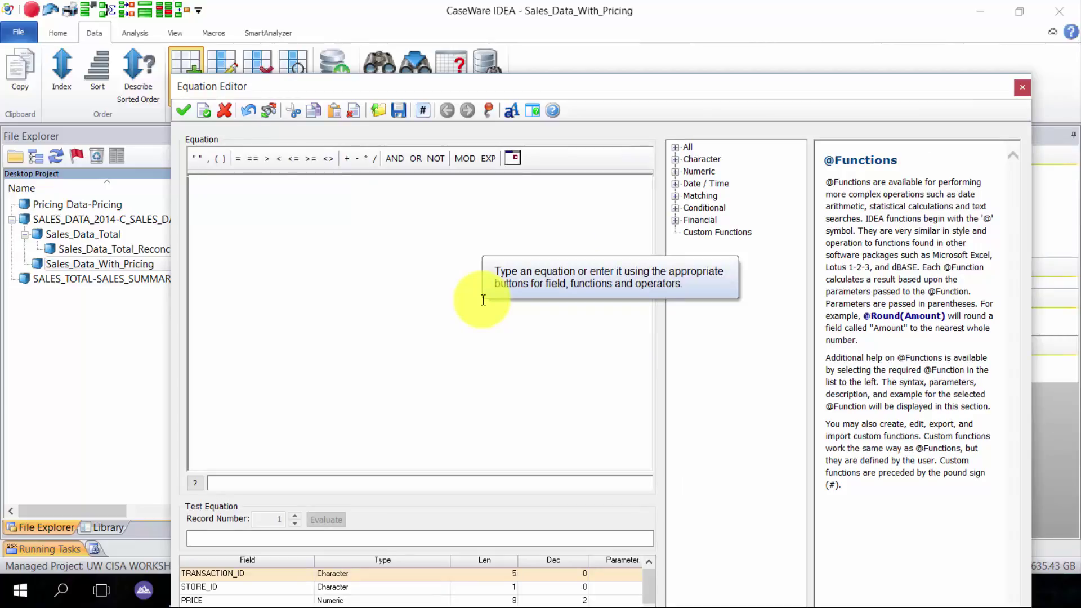
text((PRICE)
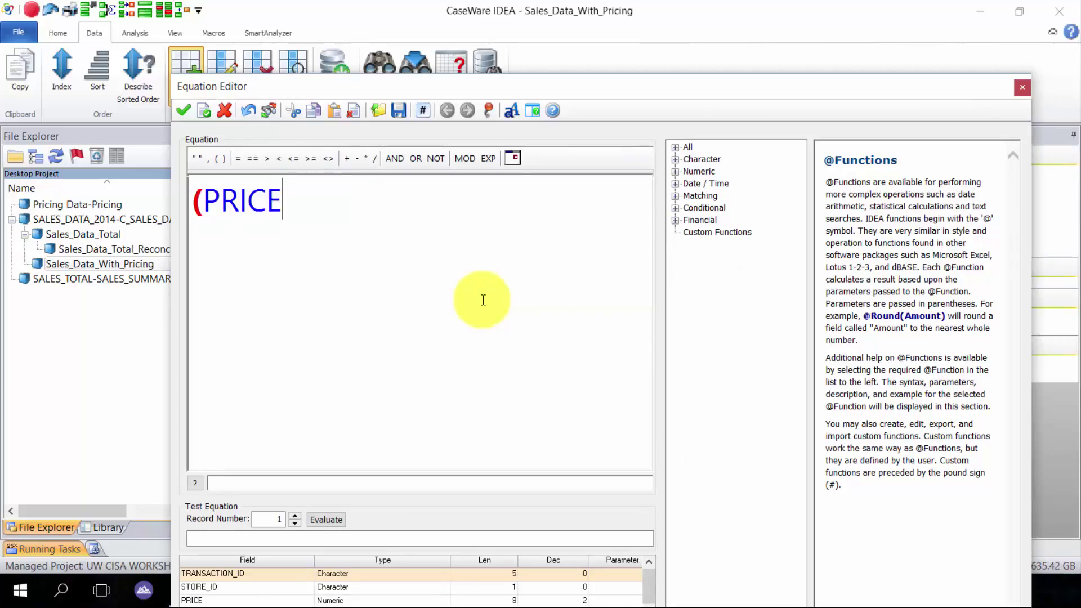
text(*quan)
key(Return)
text()((1-di)
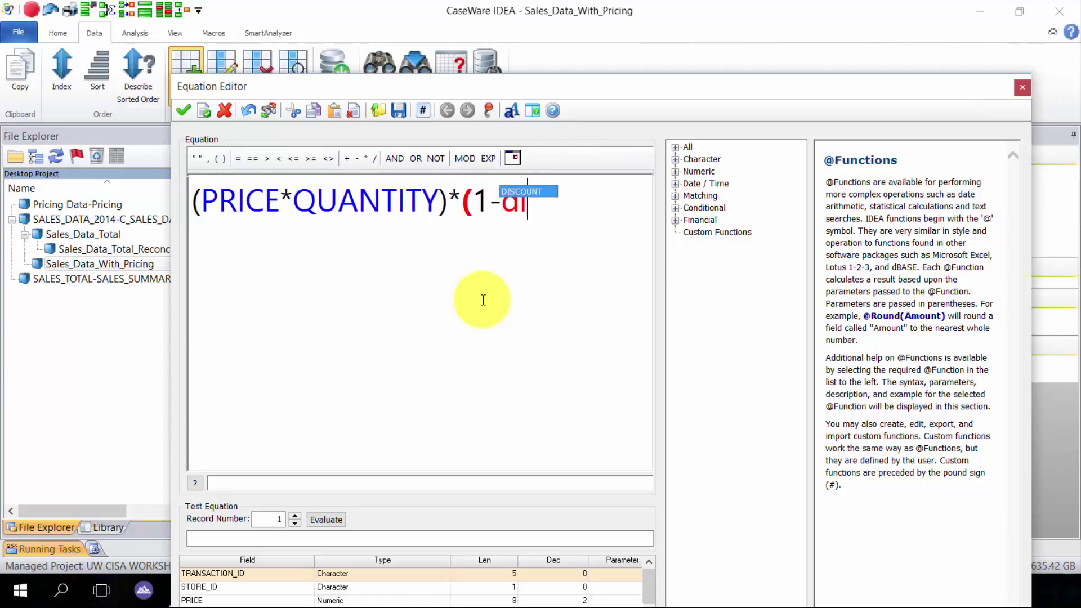
key(Return)
text())
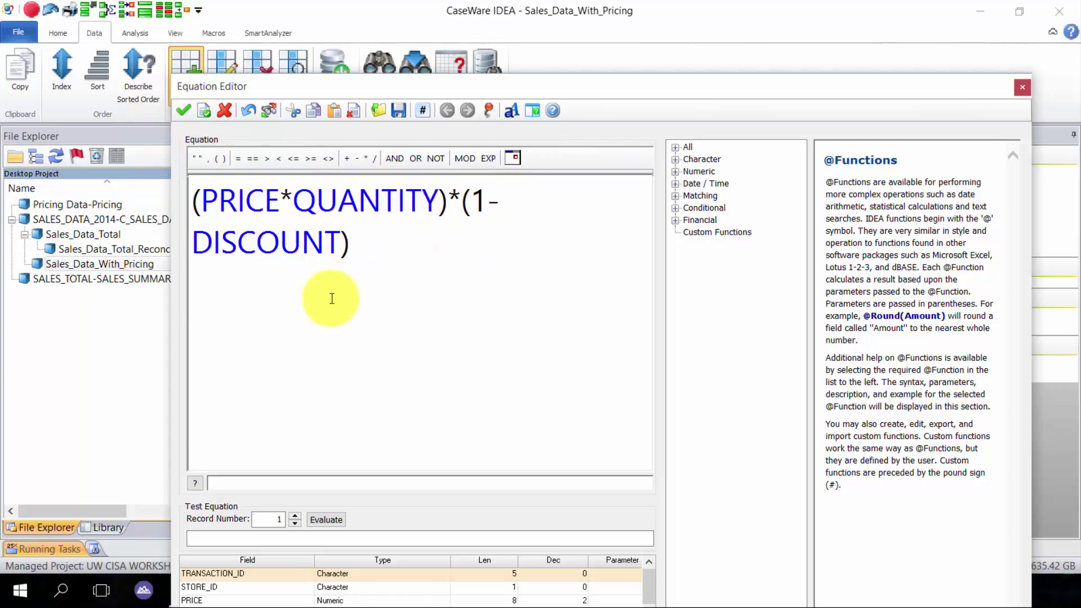
click(183, 110)
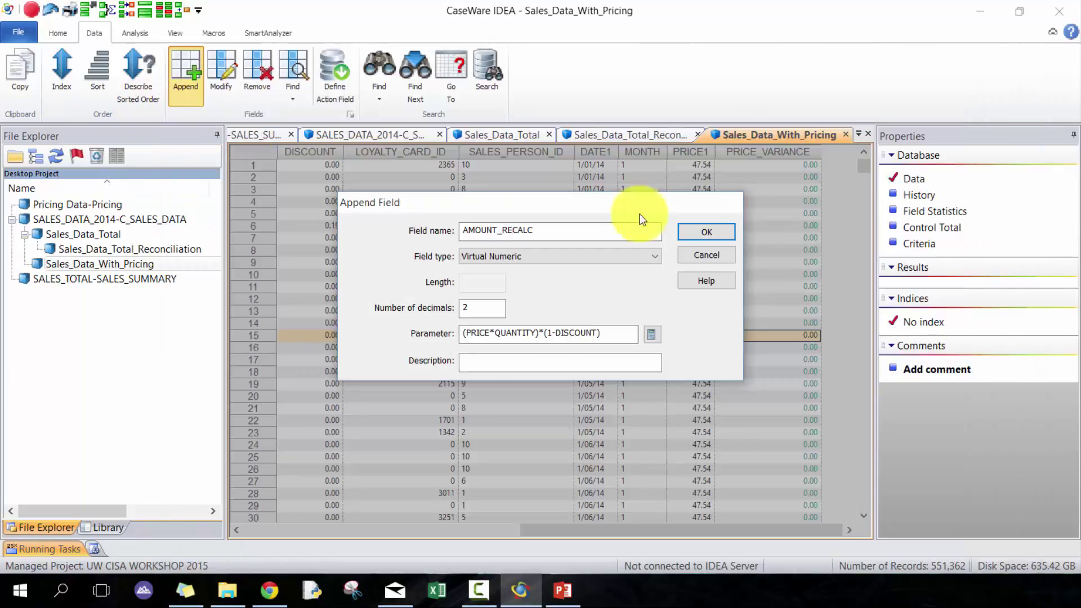
click(704, 232)
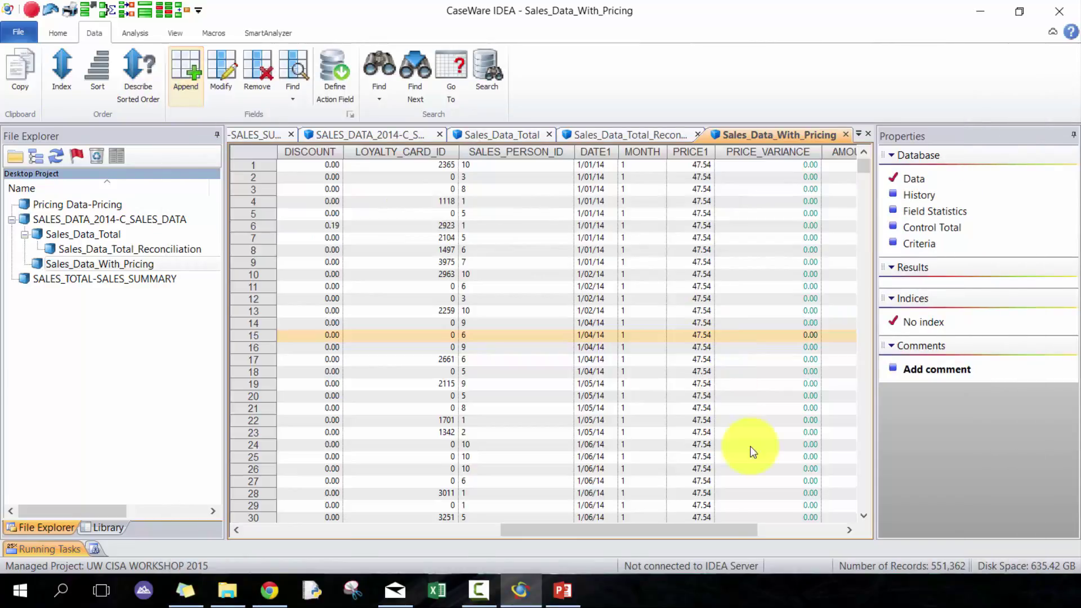
click(803, 530)
click(698, 177)
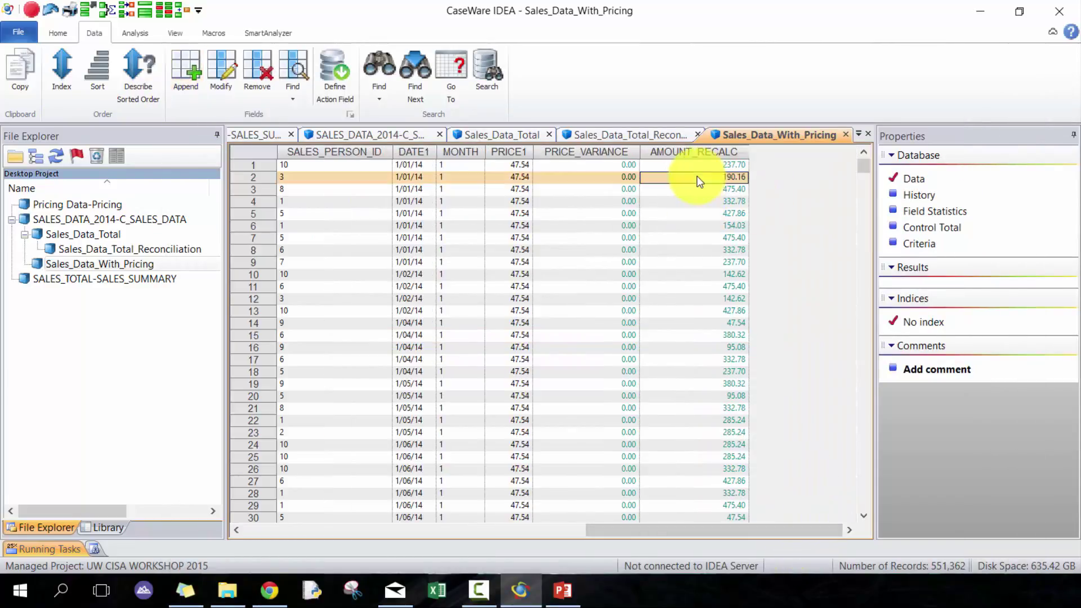
Append AMOUNT_VARIANCE with the formula AMOUNT-AMOUNT_RECALC and scroll to its new column.
click(198, 59)
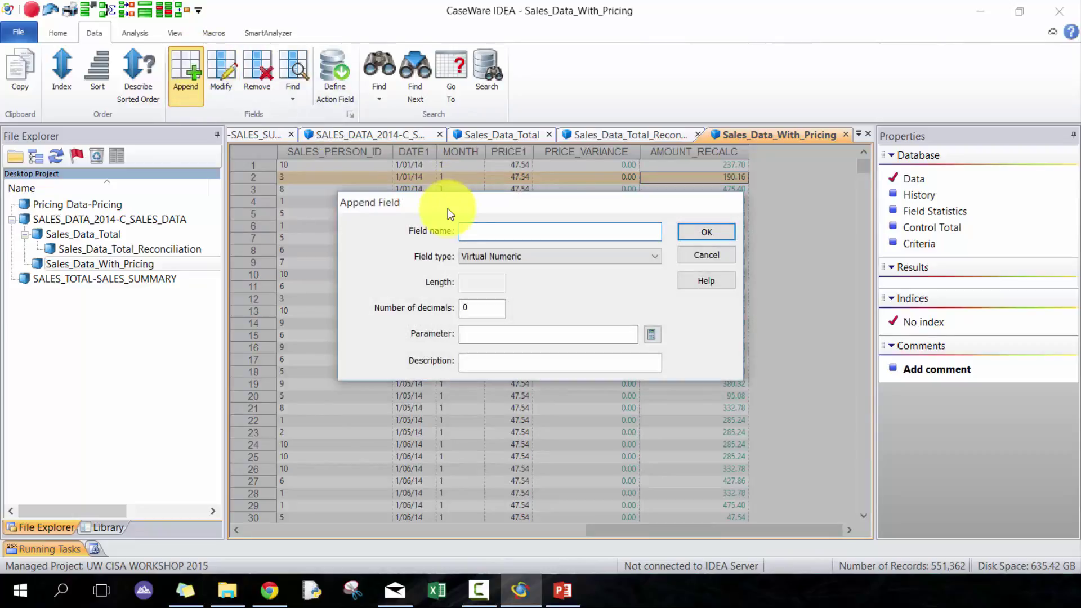
text(AMOUNT_VARIANCE)
click(652, 335)
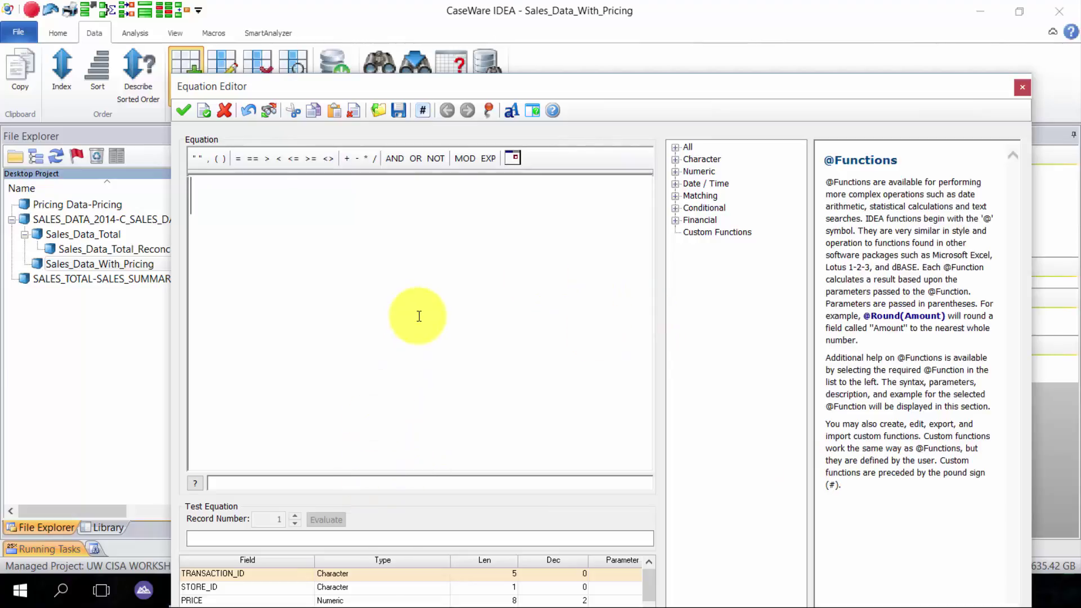
text(amou)
key(Return)
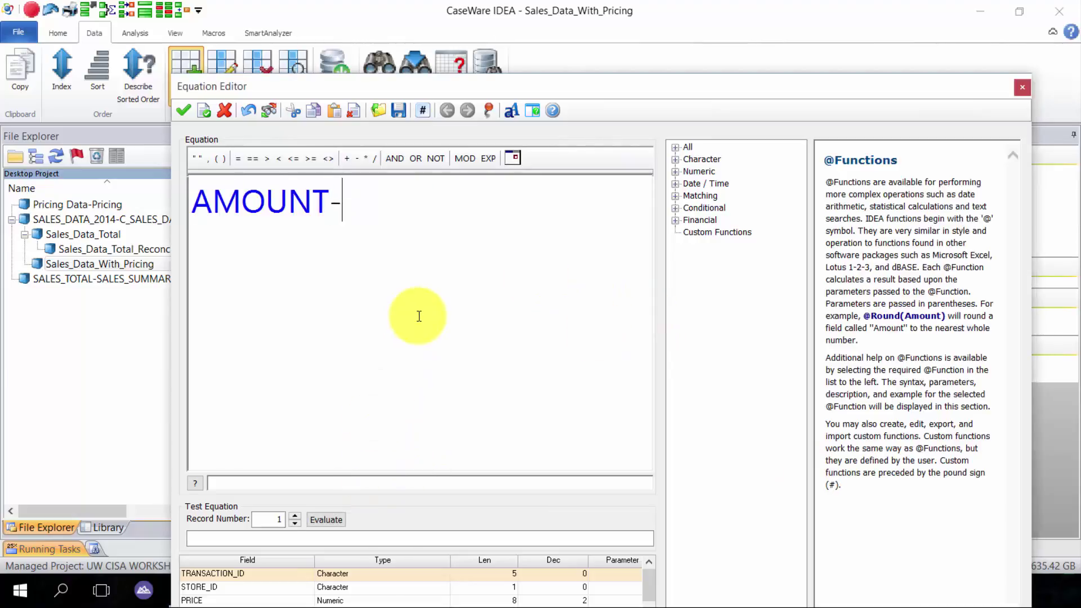
text(-amou)
key(Down)
key(Return)
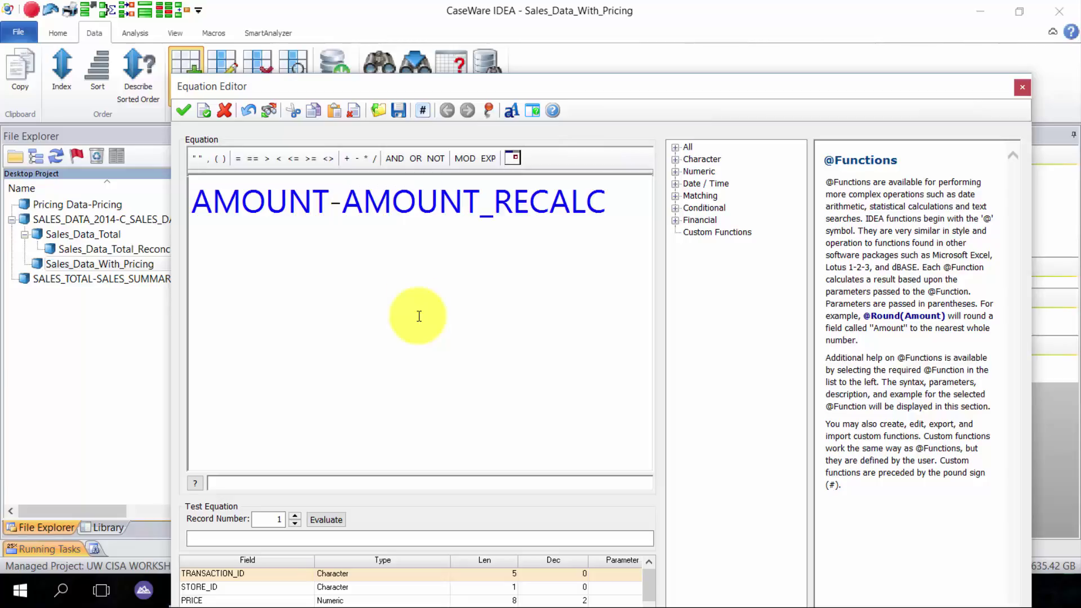
click(183, 110)
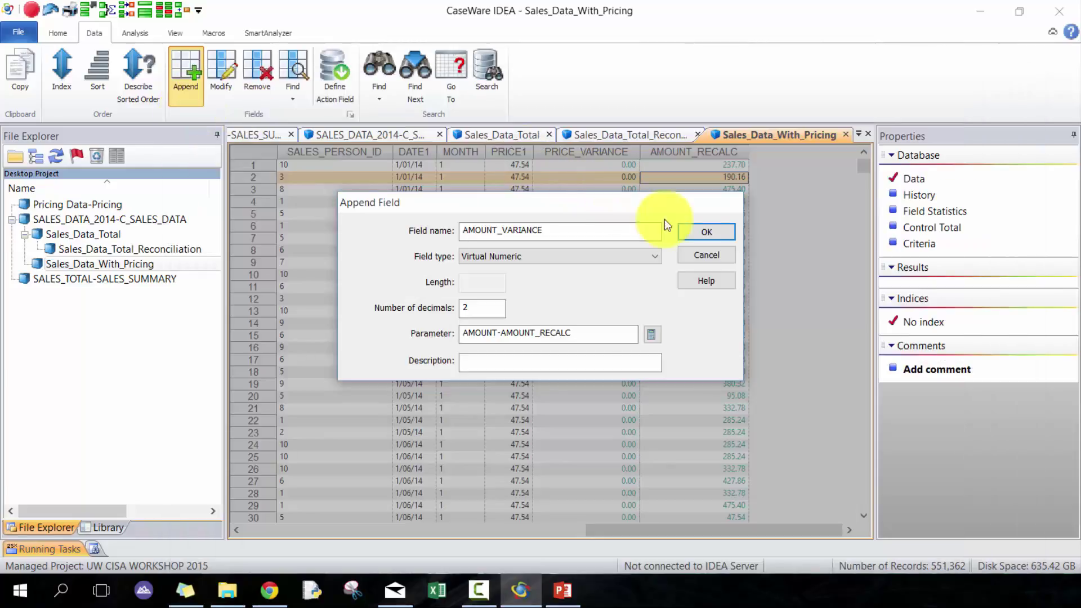
click(704, 234)
drag(795, 530, 827, 529)
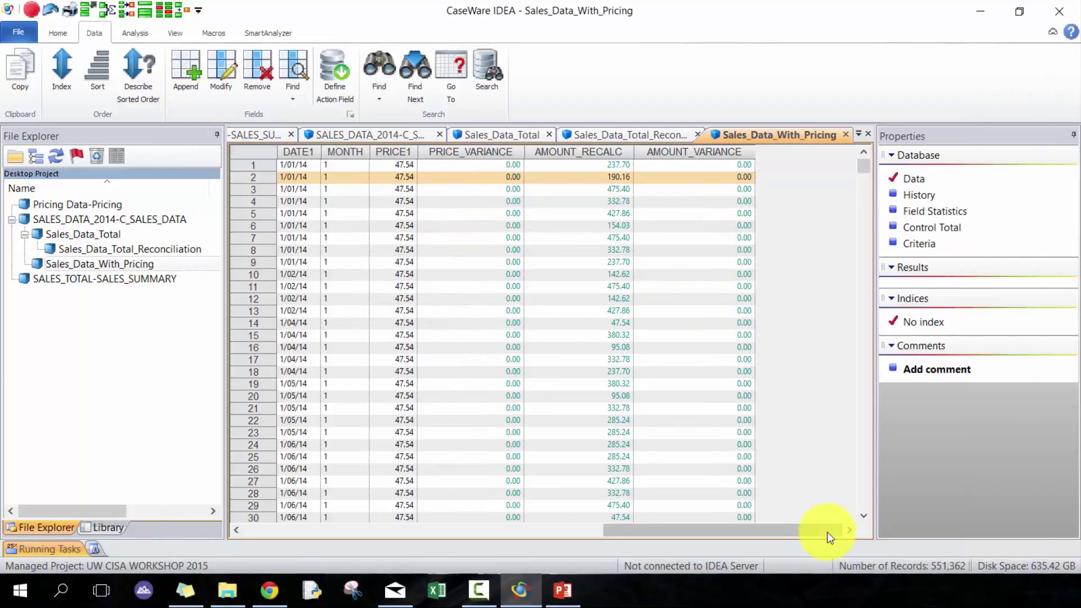
Filter Sales_Data_With_Pricing with the criteria AMOUNT_VARIANCE<>0, showing 26,026 records.
click(919, 245)
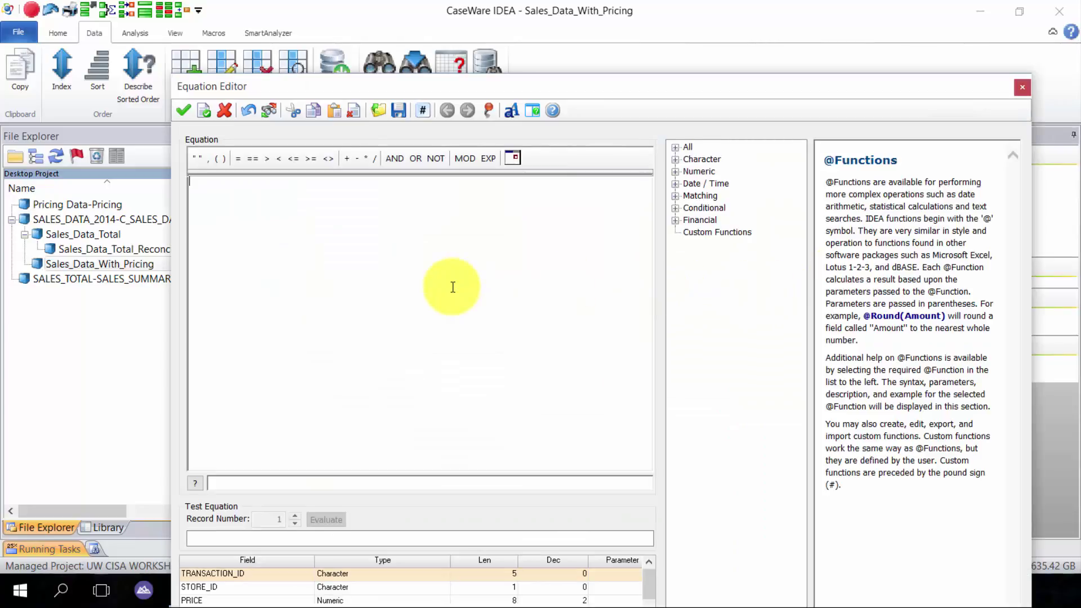
text(amou)
key(Down)
key(Down)
key(Return)
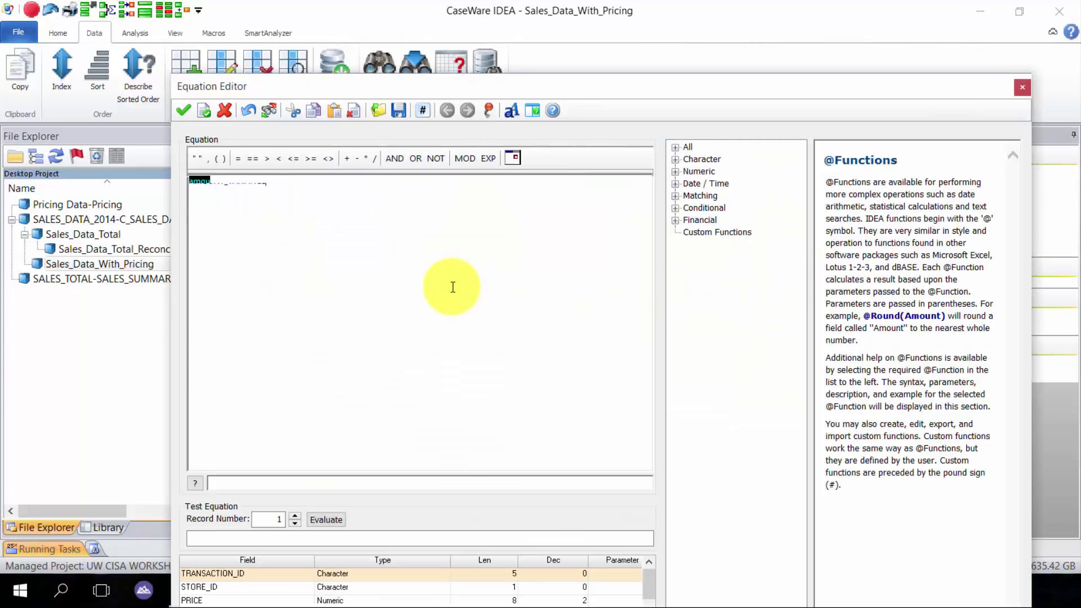
text(<>0)
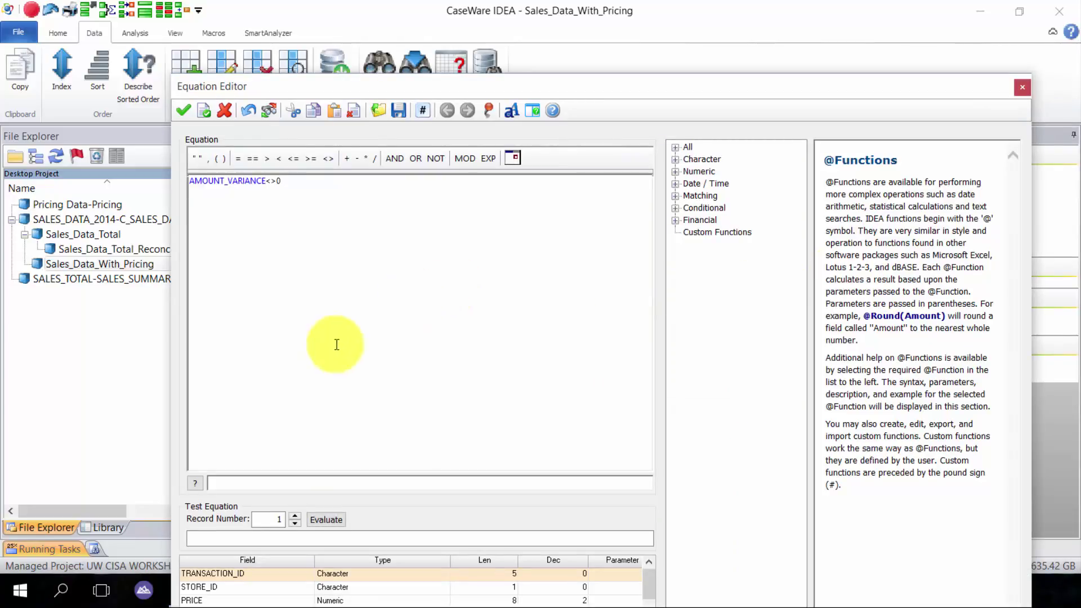
click(183, 110)
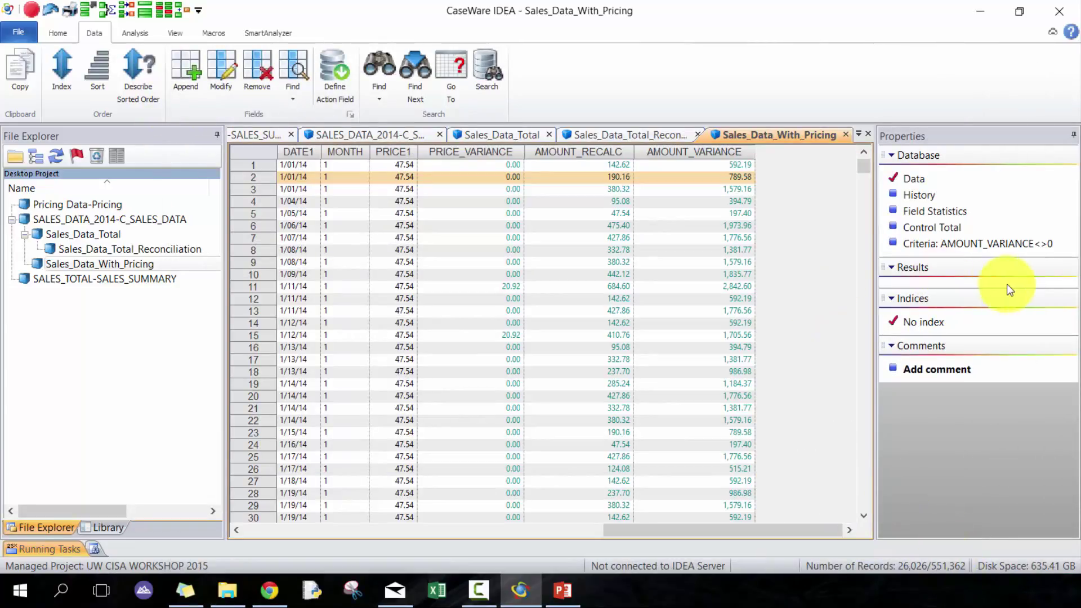
Clear the criteria expression to show all 551,362 records again.
click(999, 246)
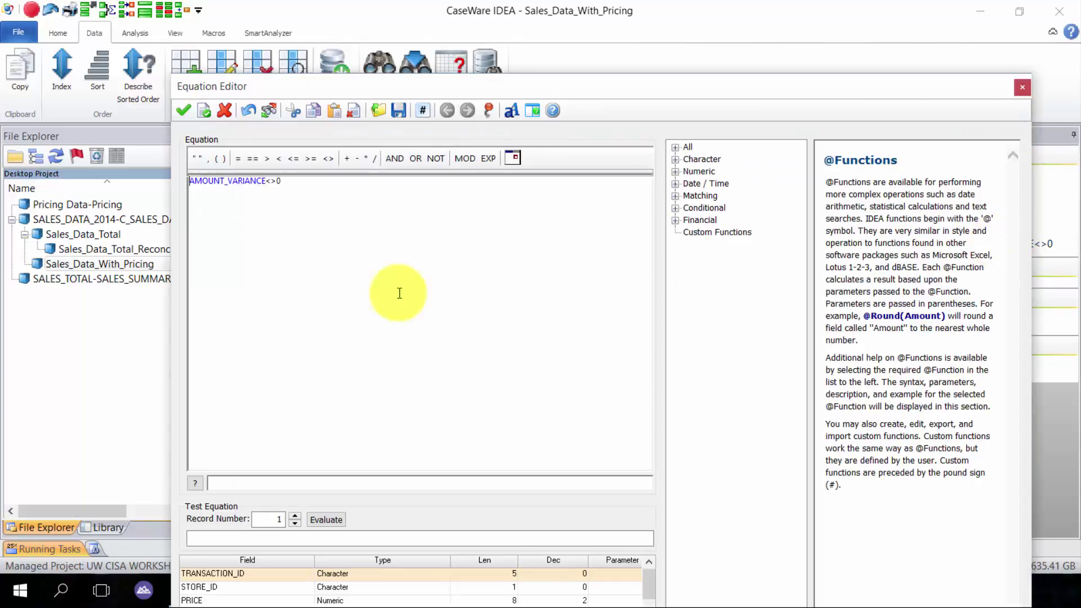
key(ctrl+a)
key(Delete)
click(183, 110)
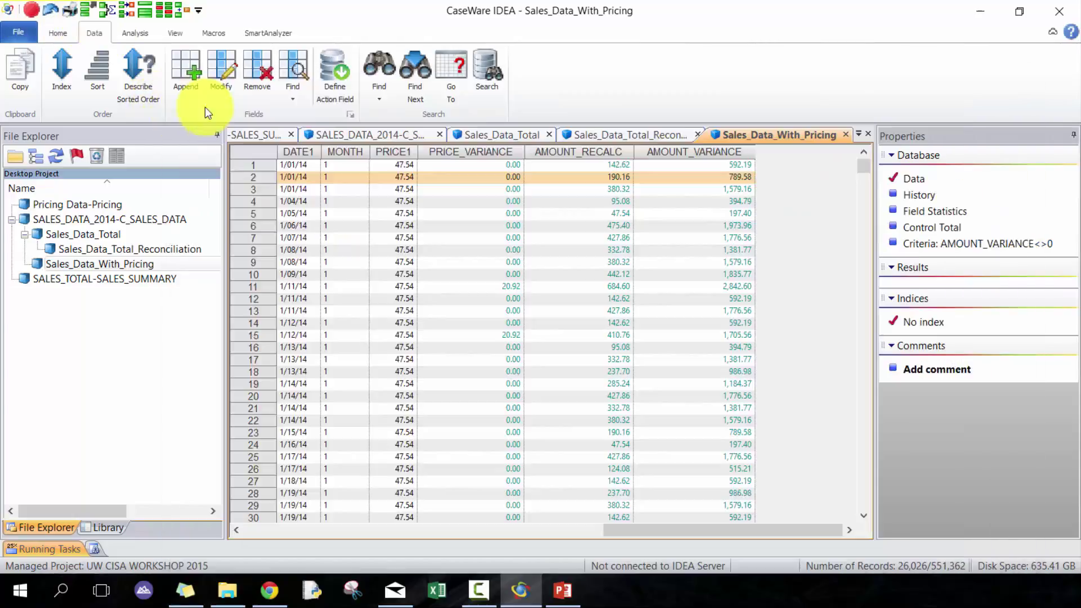
Scroll to the variance columns and select the PRICE_VARIANCE and AMOUNT_VARIANCE columns.
click(793, 535)
click(792, 535)
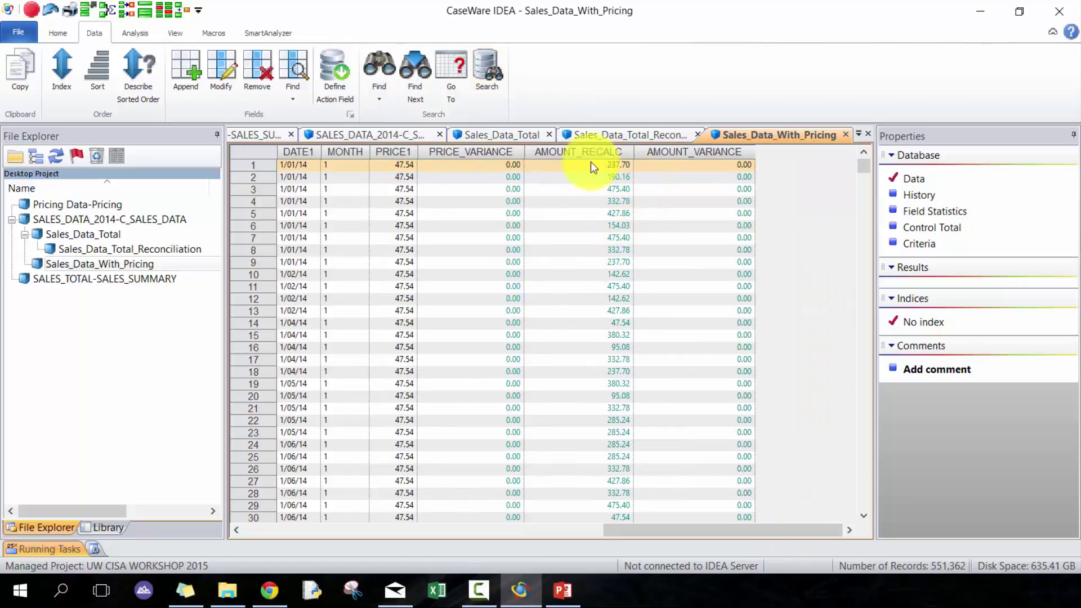
click(485, 168)
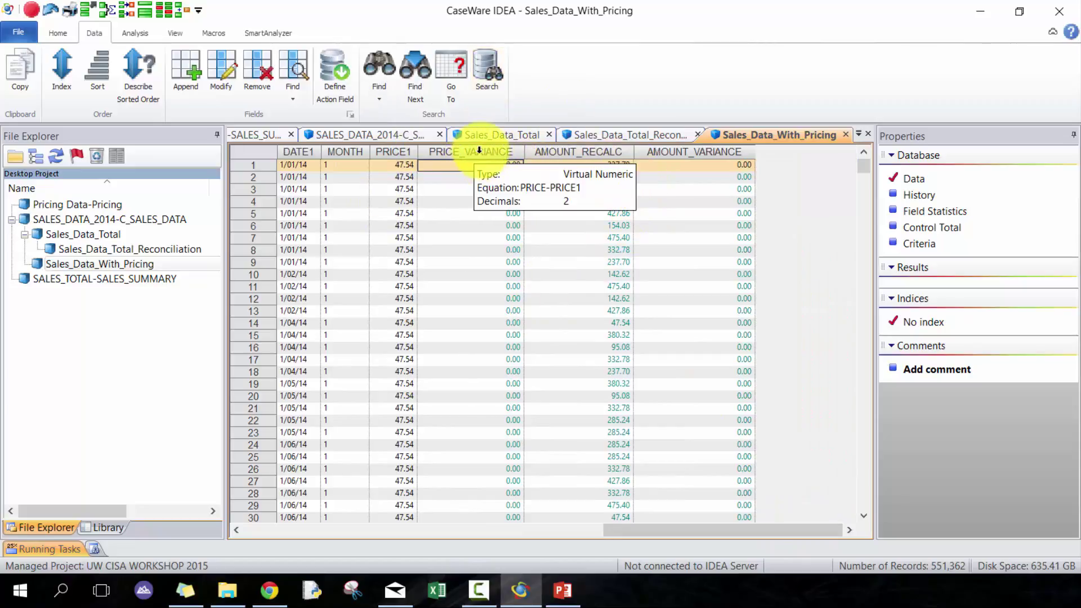
click(477, 151)
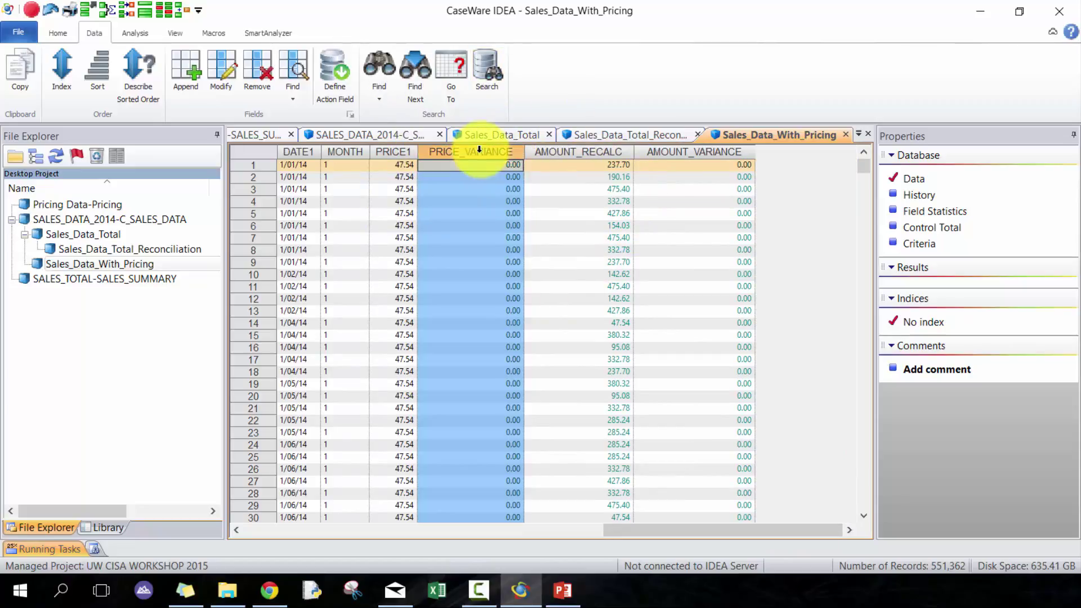
click(699, 152)
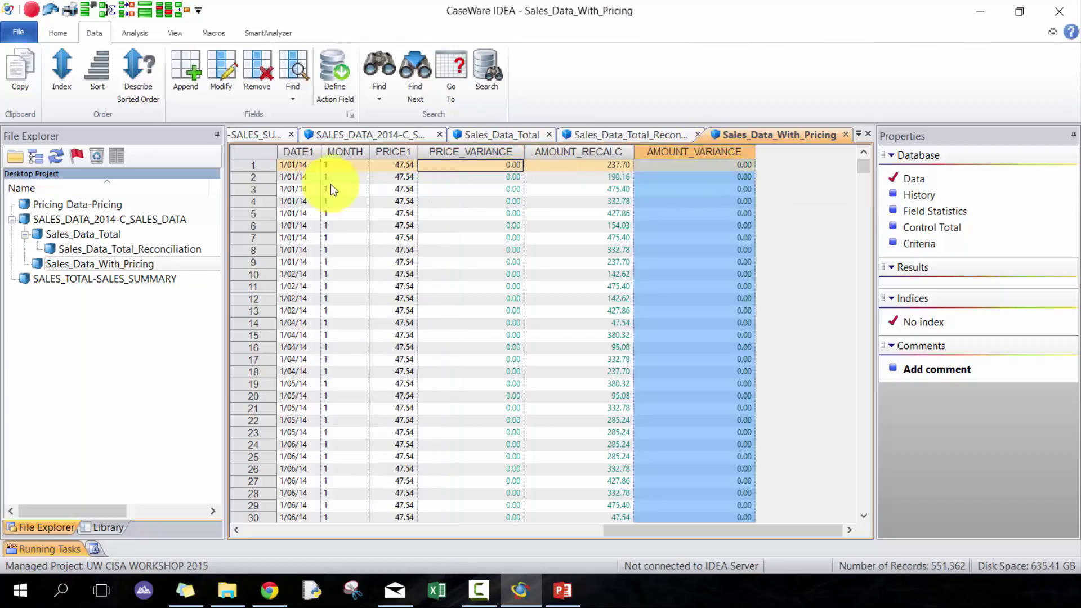
Start a Direct Extraction with the output named Sales_Transactions_Exceptions.
click(125, 34)
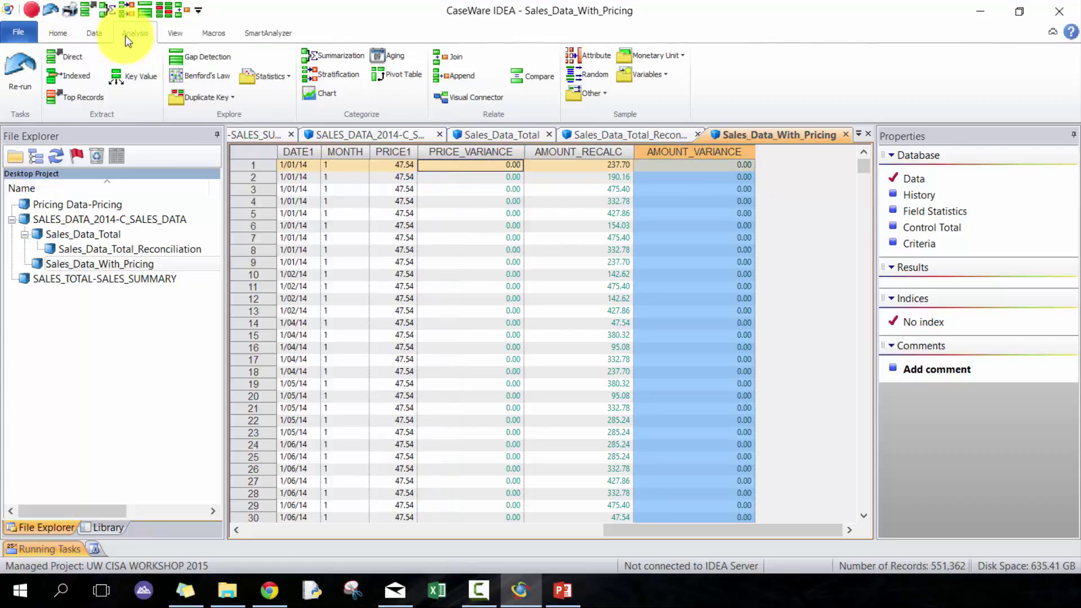
click(70, 60)
click(397, 292)
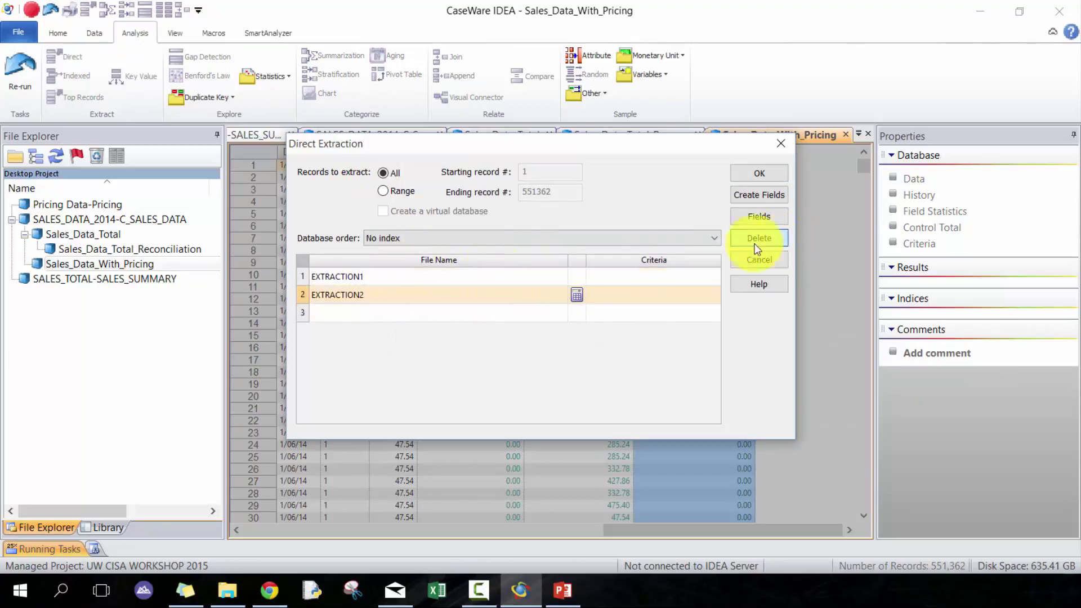
click(409, 274)
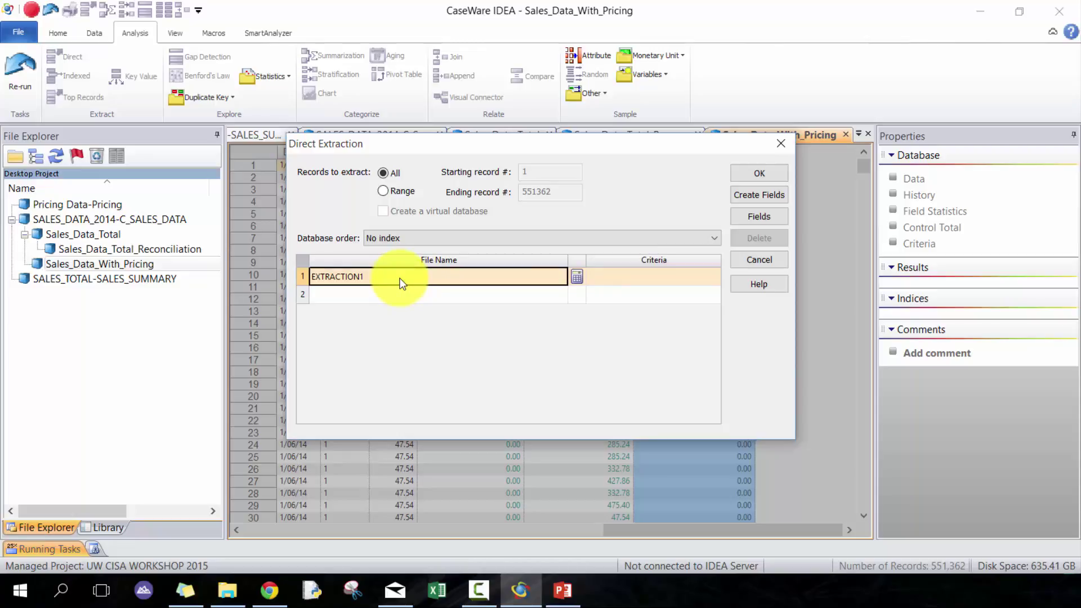
text(Sales_Transactions_Exceptions)
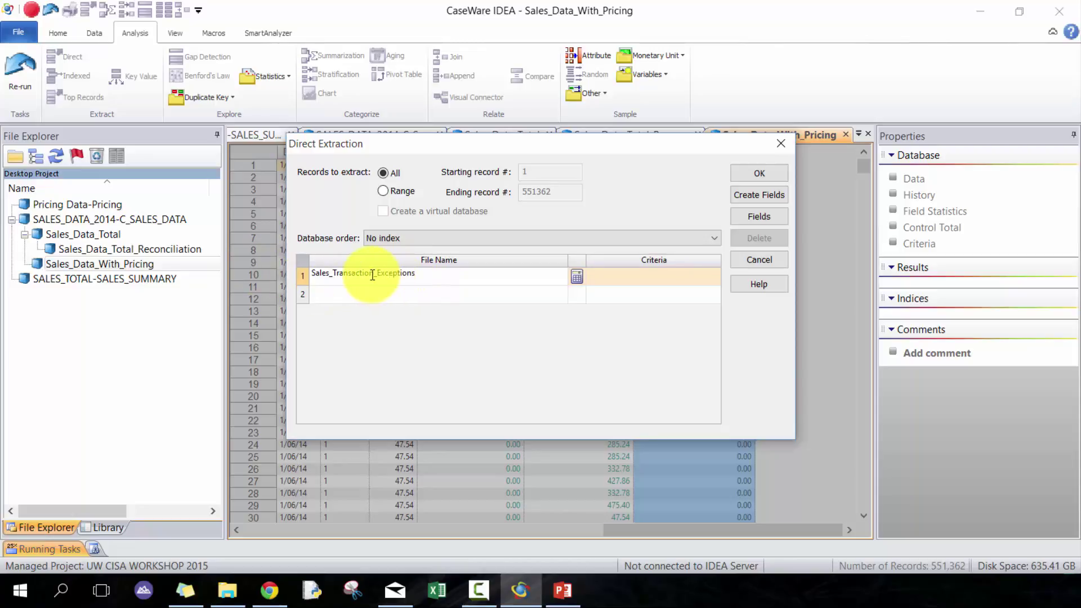
Extract records where PRICE_VARIANCE<>0 .OR. AMOUNT_VARIANCE<>0, producing 49,300 records.
click(577, 276)
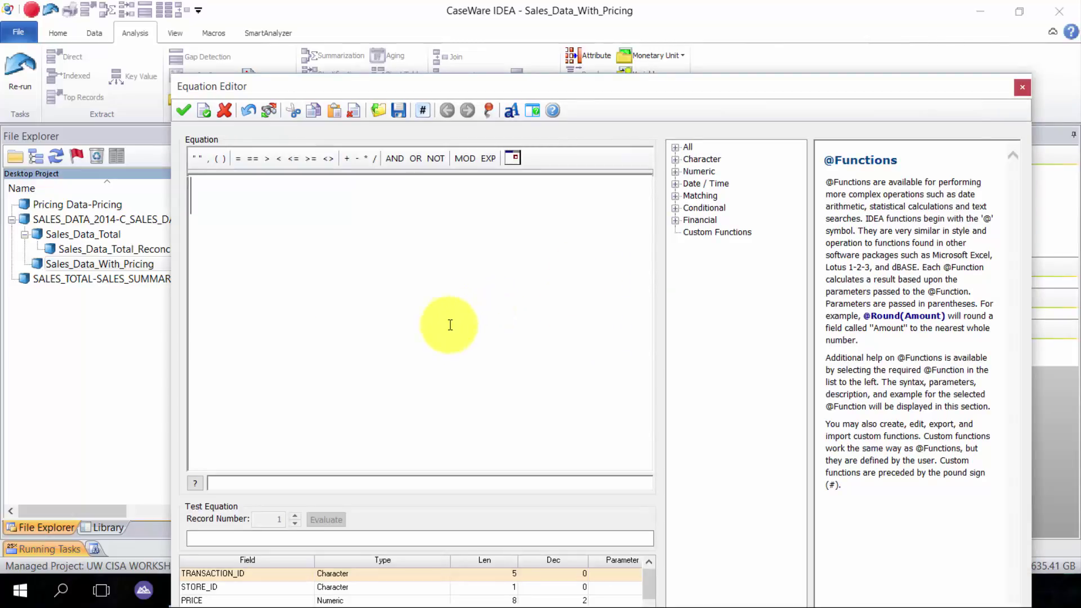
text(PR)
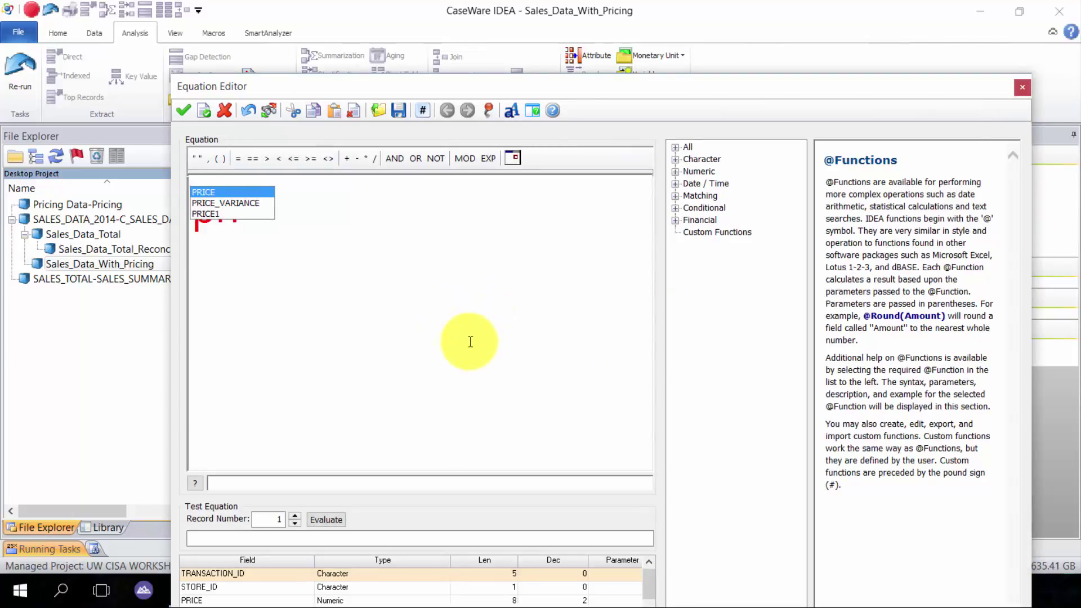
key(Return)
text(>)
key(BackSpace)
text(<>0)
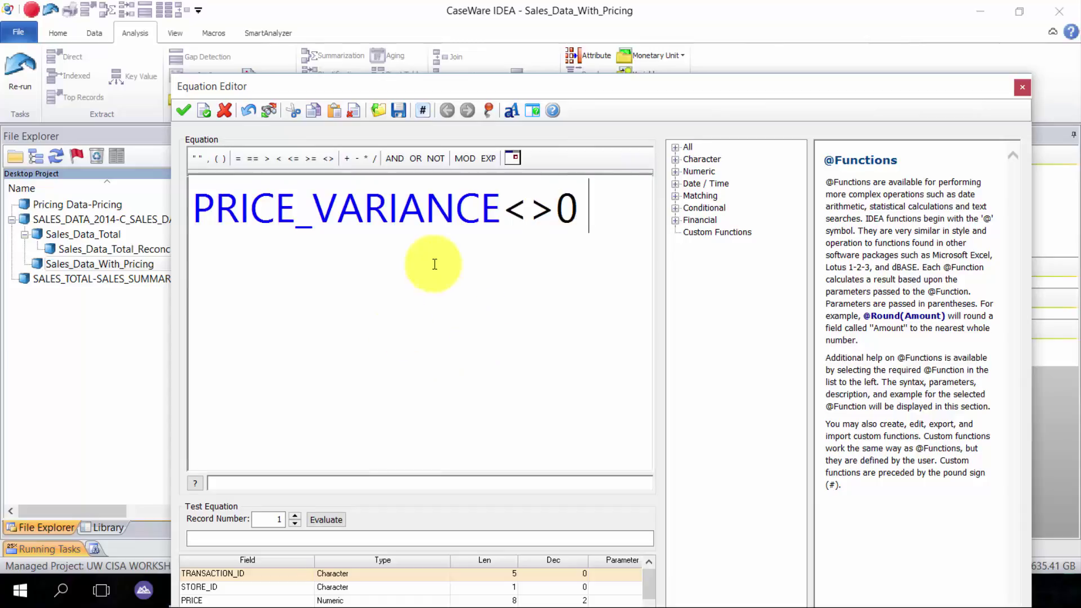
click(418, 158)
text(amoun)
key(Down)
key(Down)
key(Return)
text(<>0)
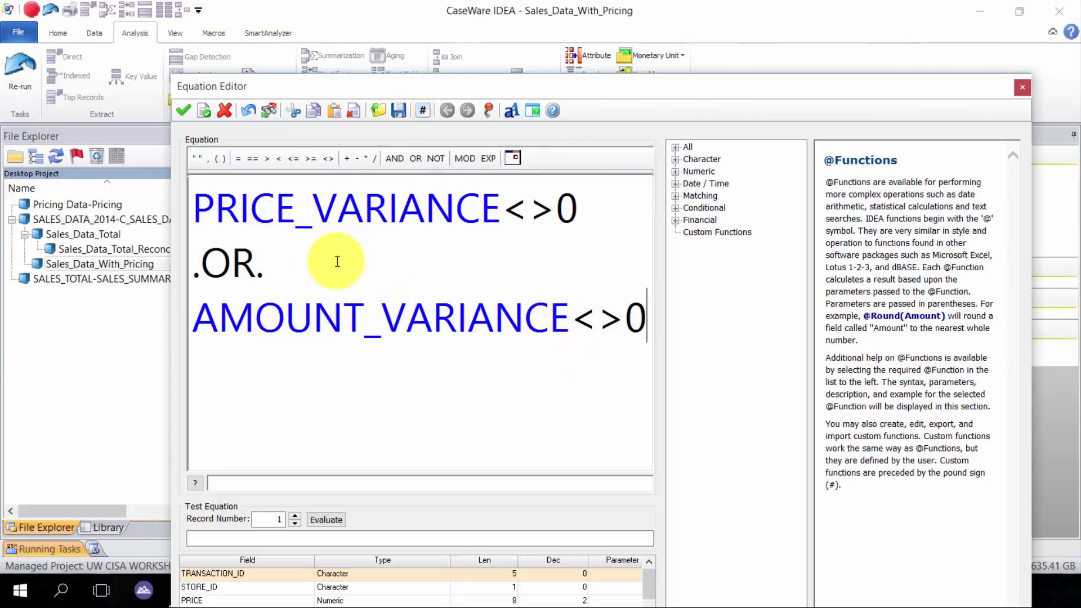
click(186, 112)
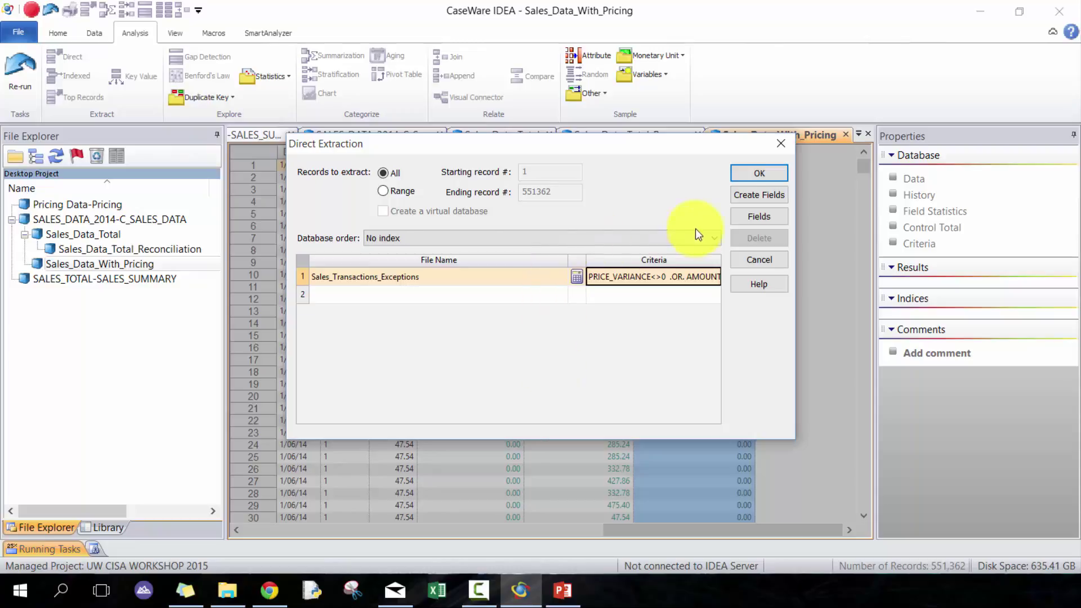
click(753, 177)
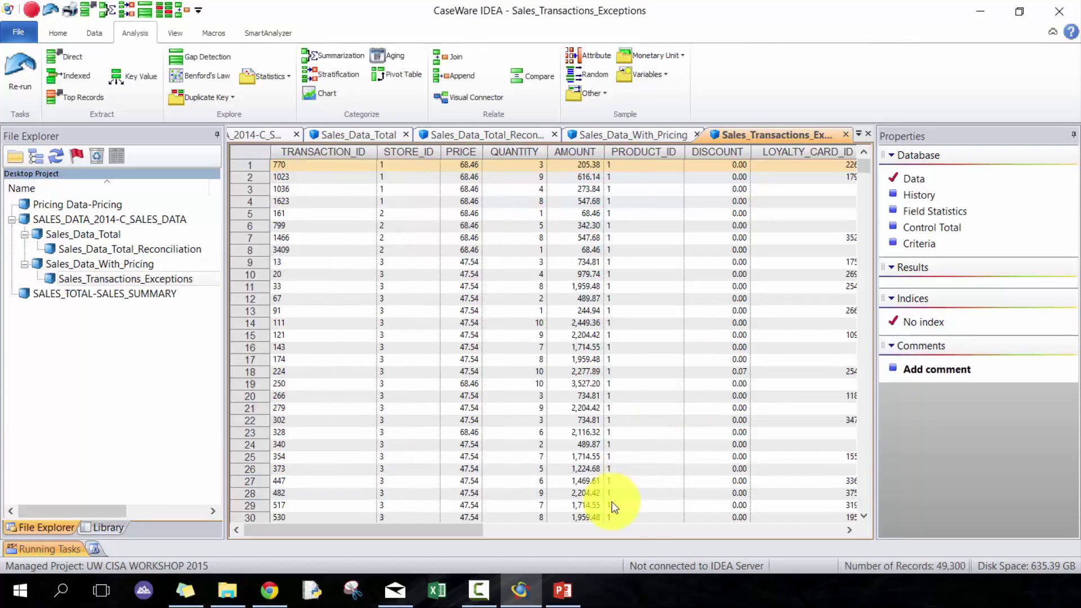
Scroll across Sales_Transactions_Exceptions to inspect the price and amount variance columns, then back.
click(725, 536)
drag(732, 529, 849, 529)
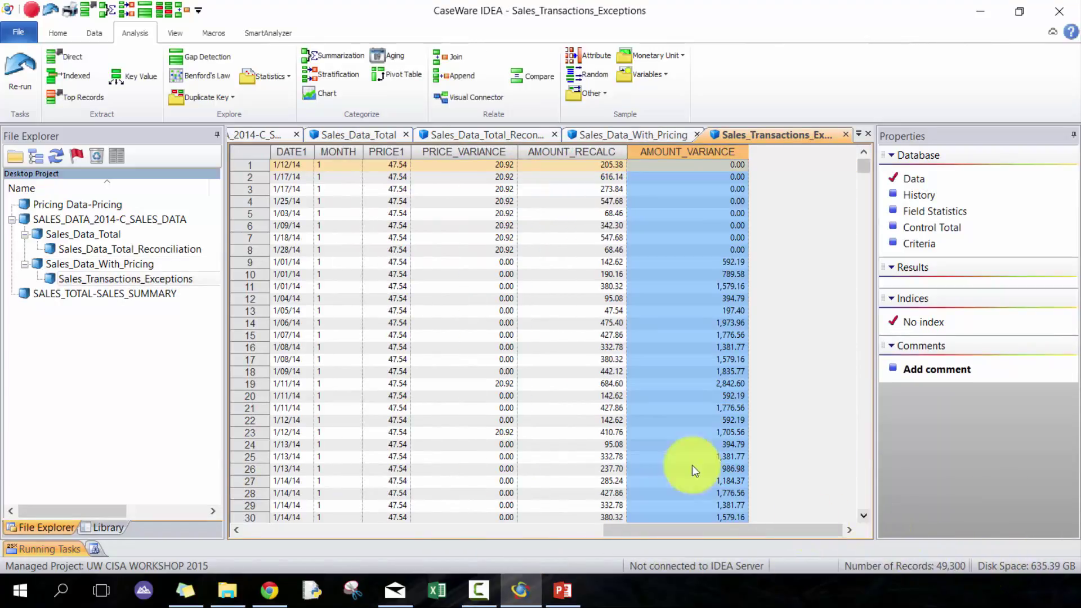
drag(680, 201, 370, 432)
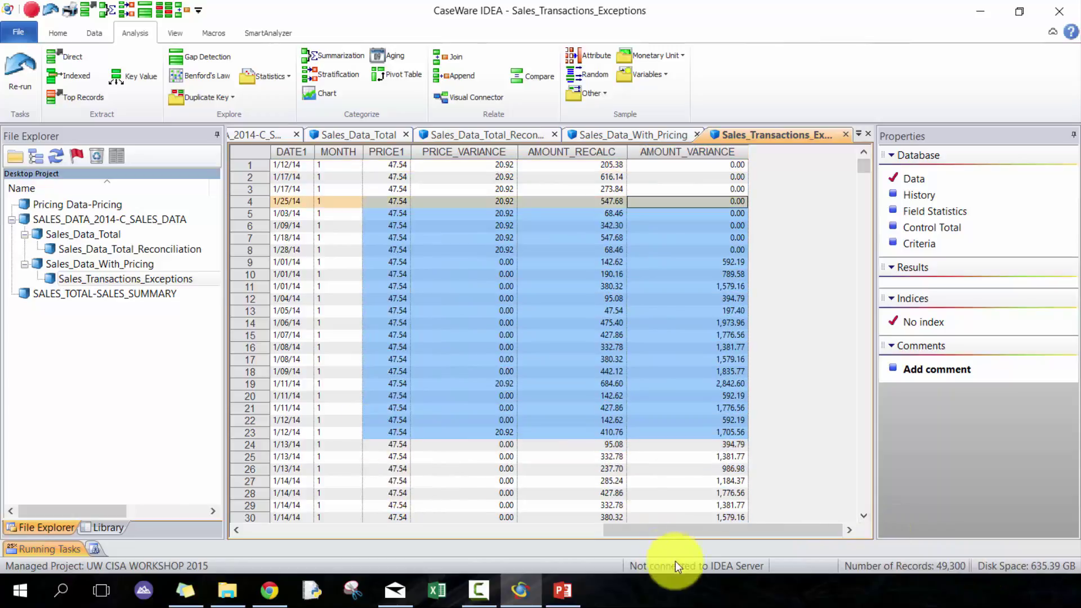
drag(695, 528, 338, 527)
click(386, 225)
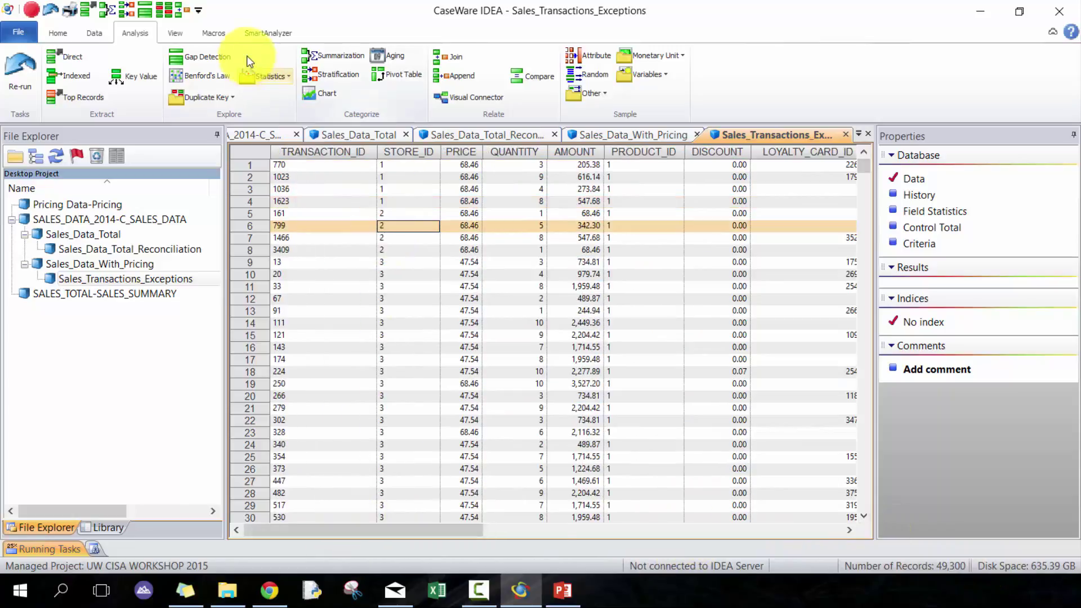
click(95, 33)
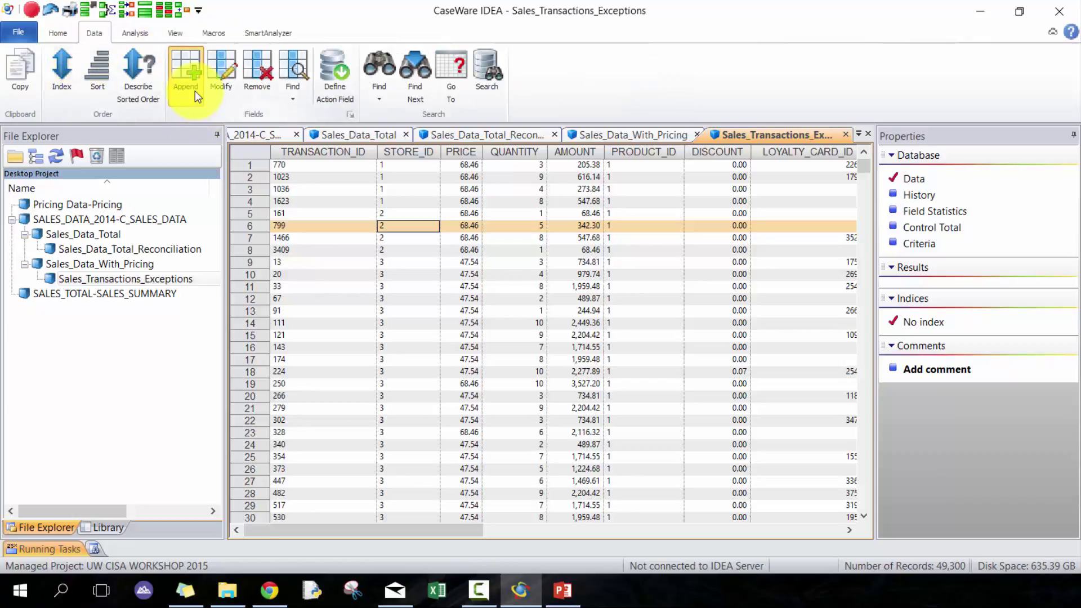
Append EXCEPTION_TYPE as a Virtual Character field of length 10.
click(195, 66)
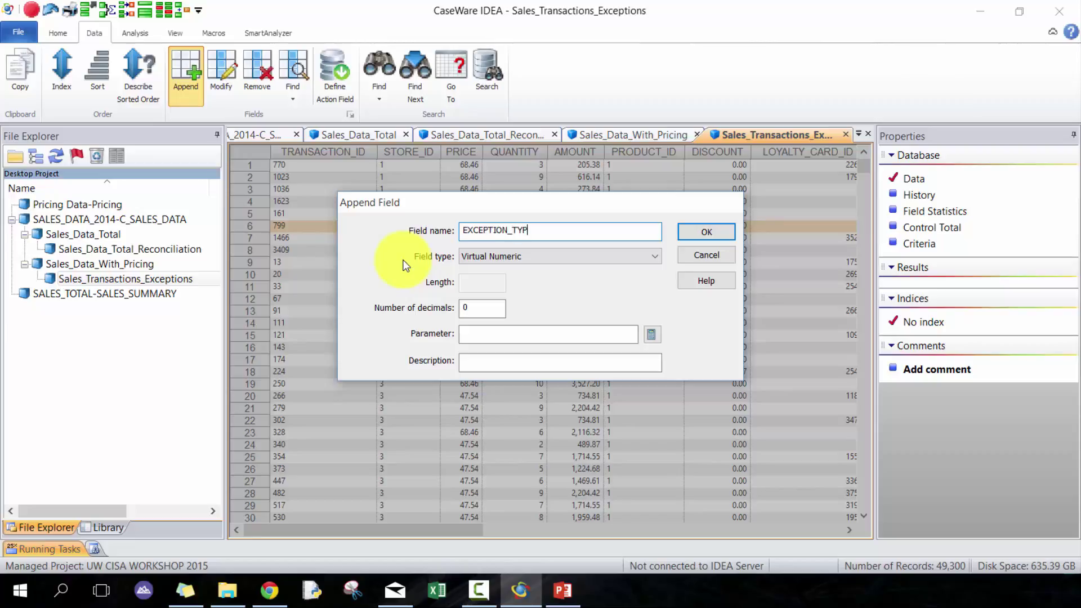
click(496, 256)
click(499, 280)
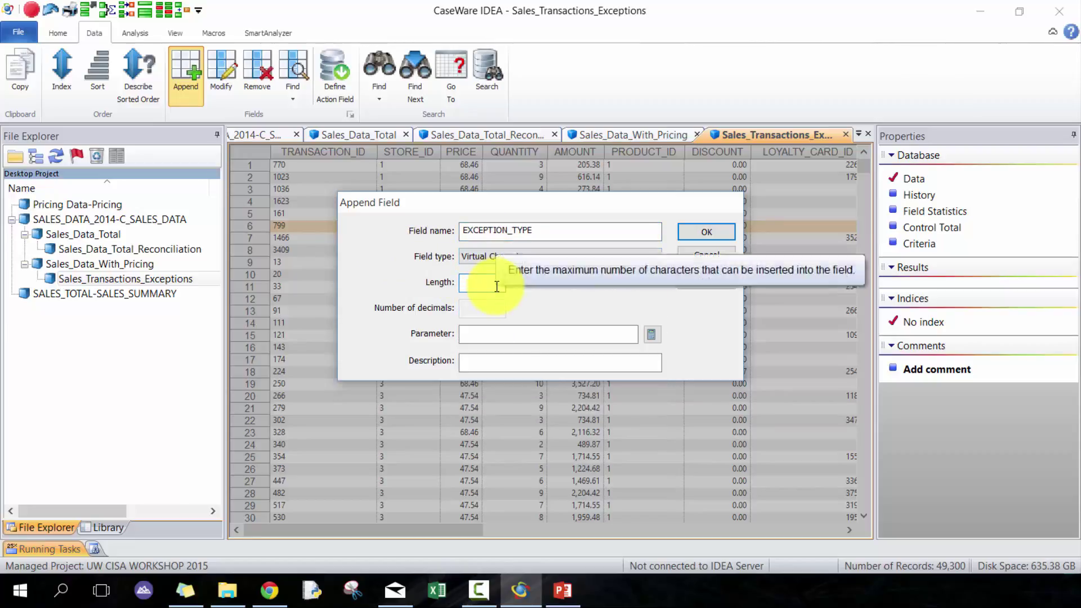
text(10)
Begin the formula: label records with both variances nonzero "Price and amount Issues".
click(652, 335)
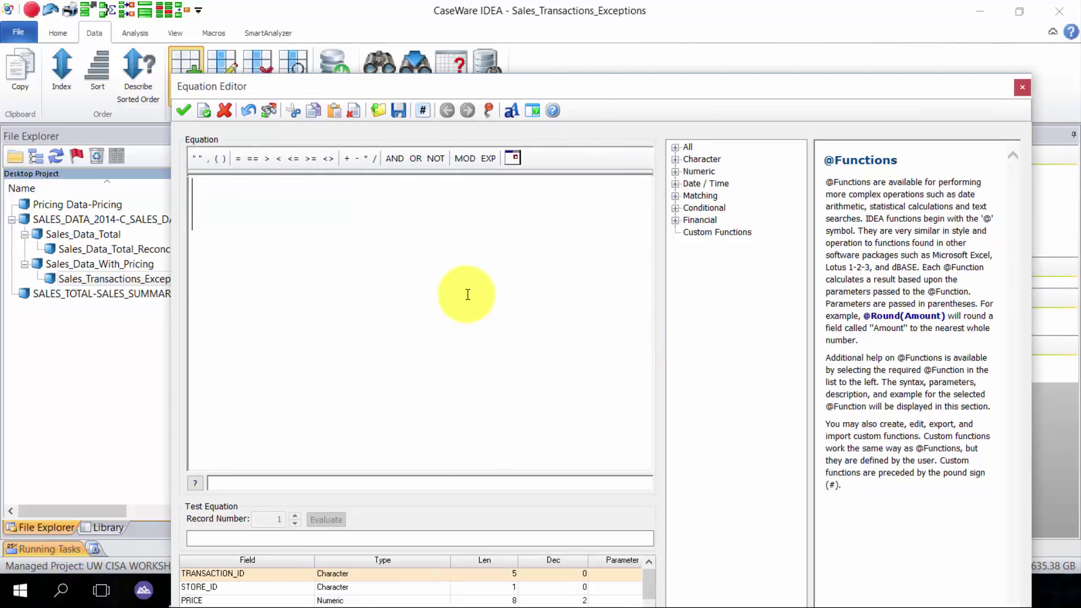
text(@If()
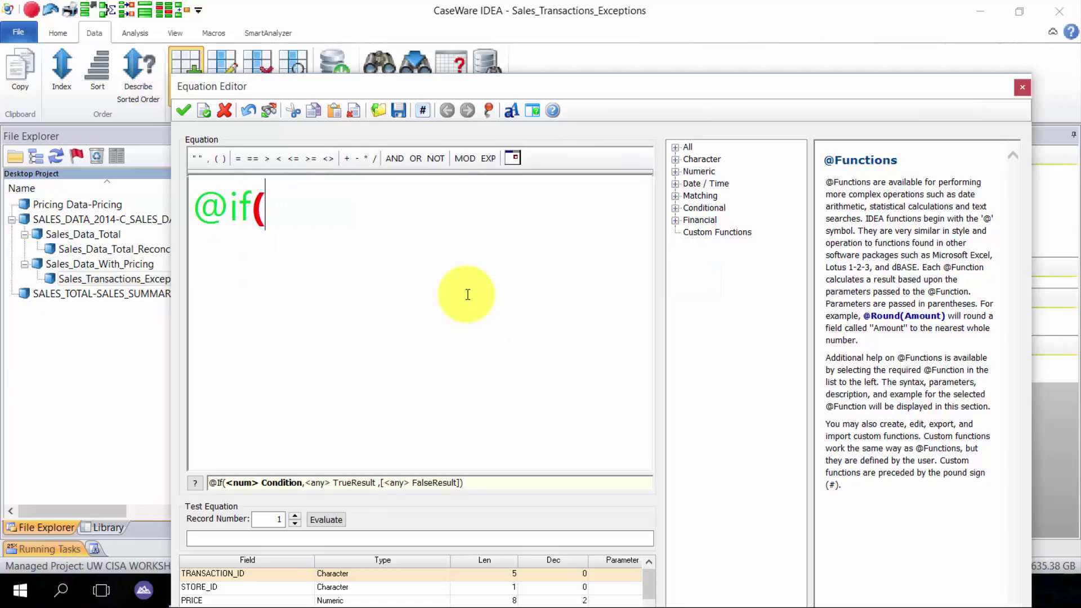
text(pr)
key(Down)
key(Return)
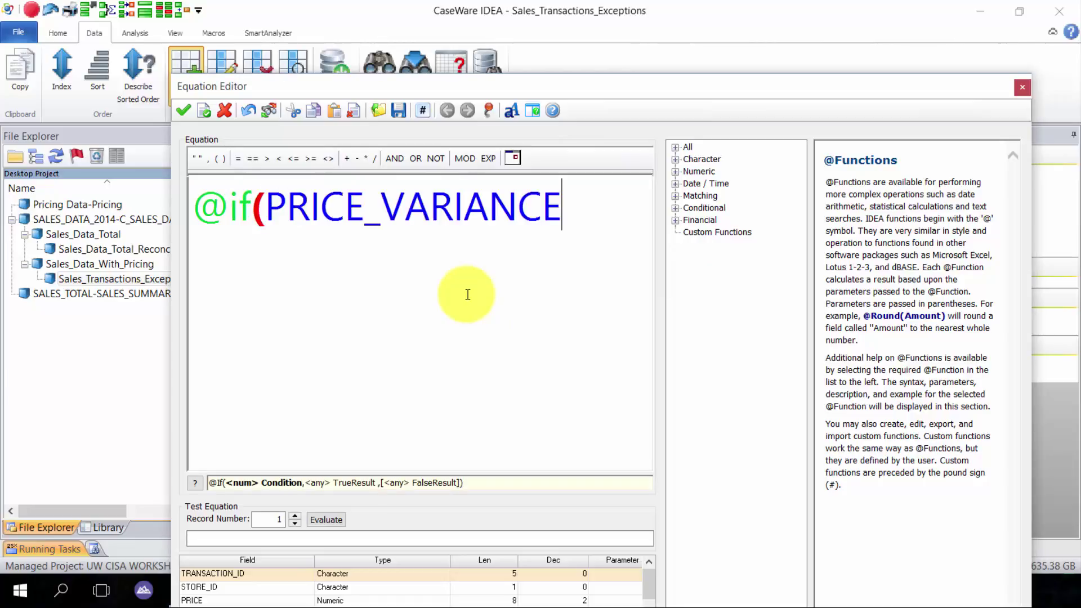
text(<>0)
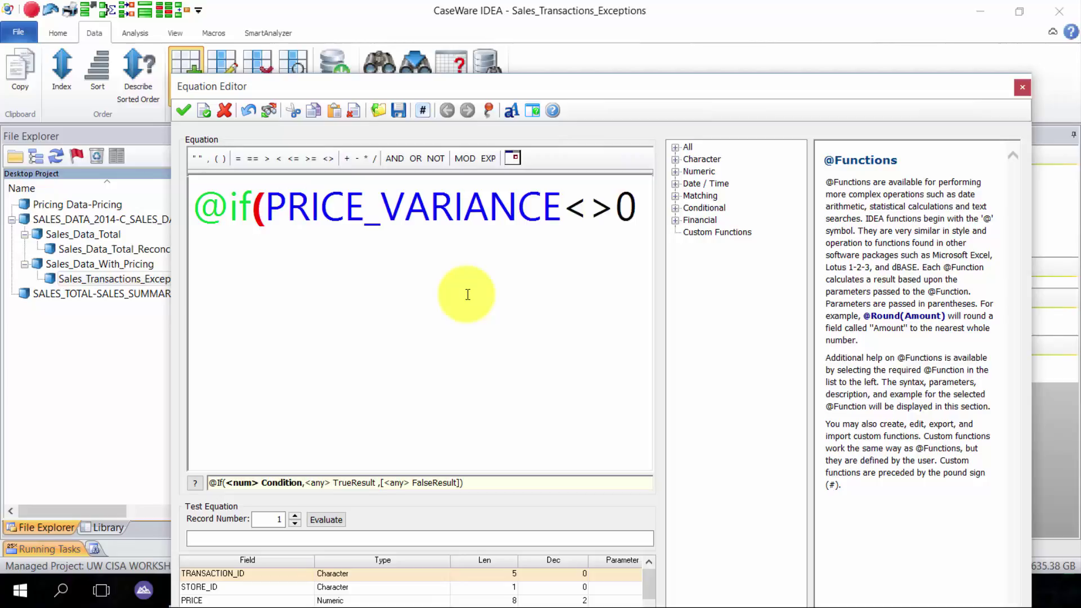
click(395, 159)
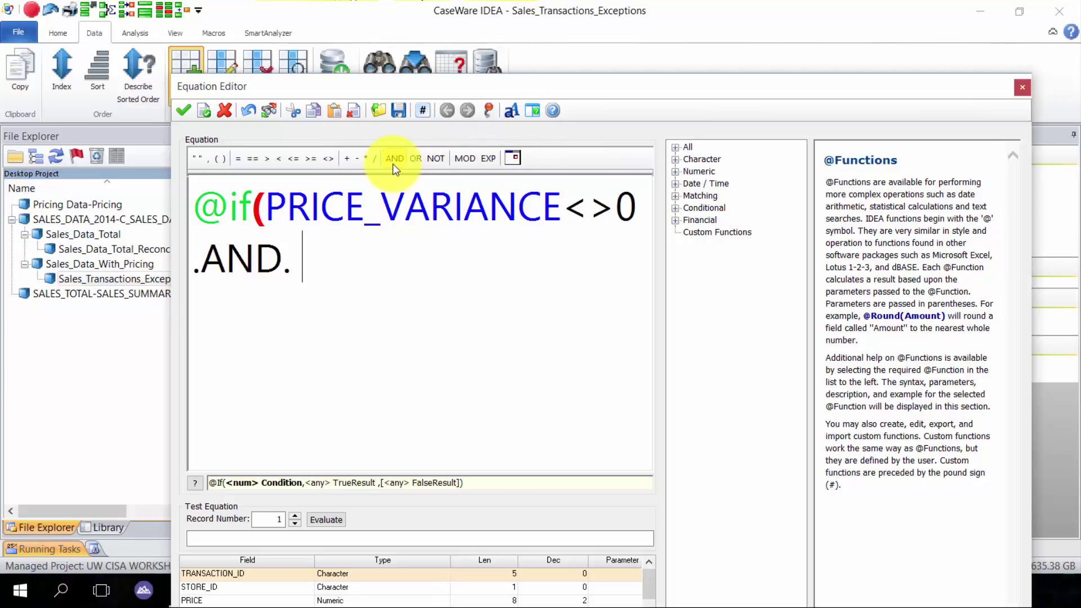
text(amount)
key(Down)
key(Down)
key(Return)
text(<>0)
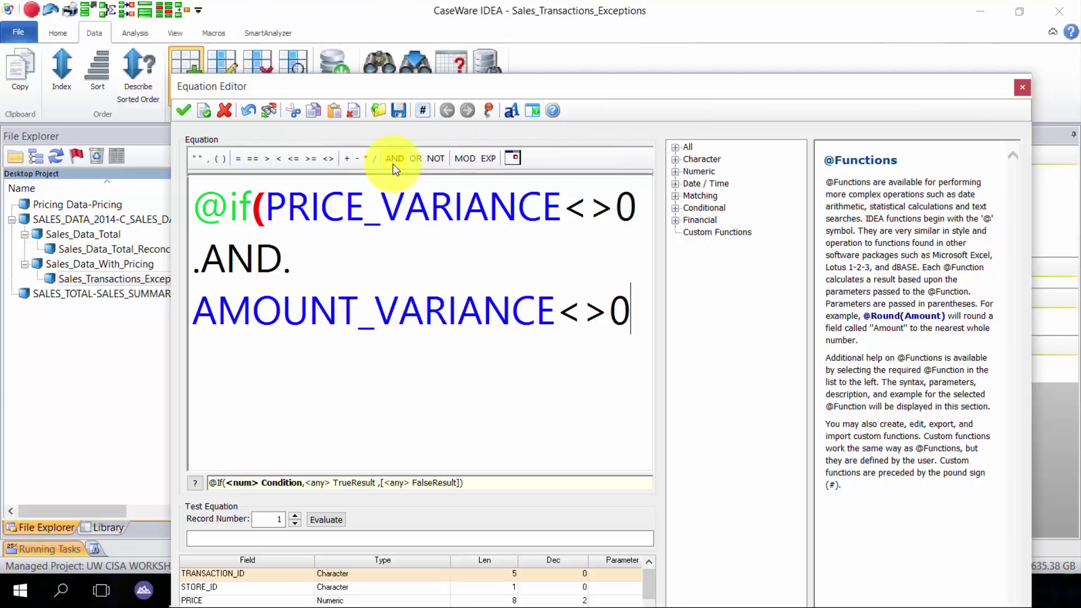
text(,")
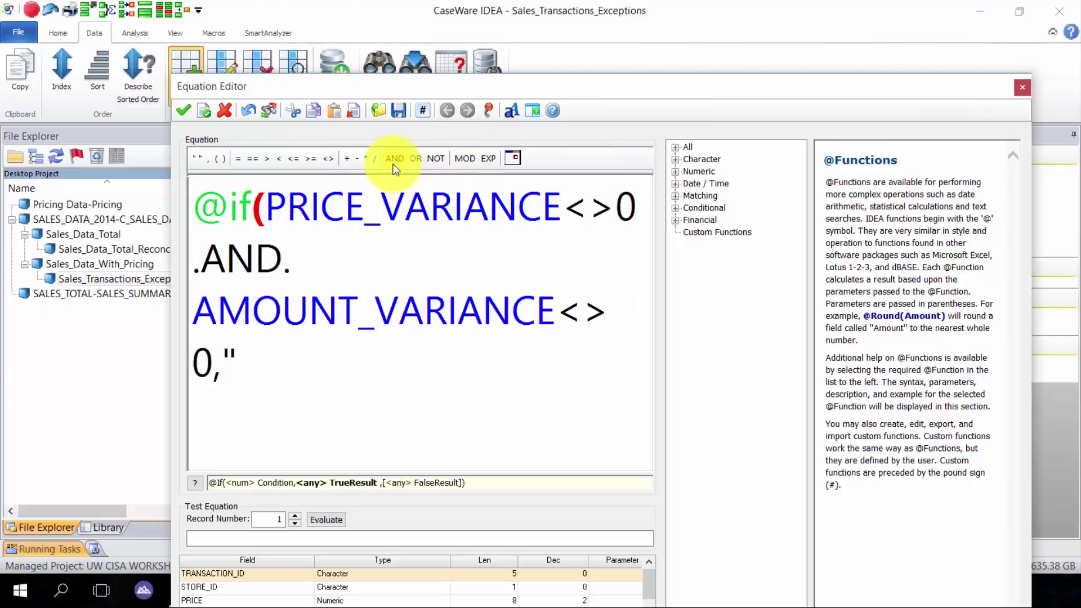
text(Pri)
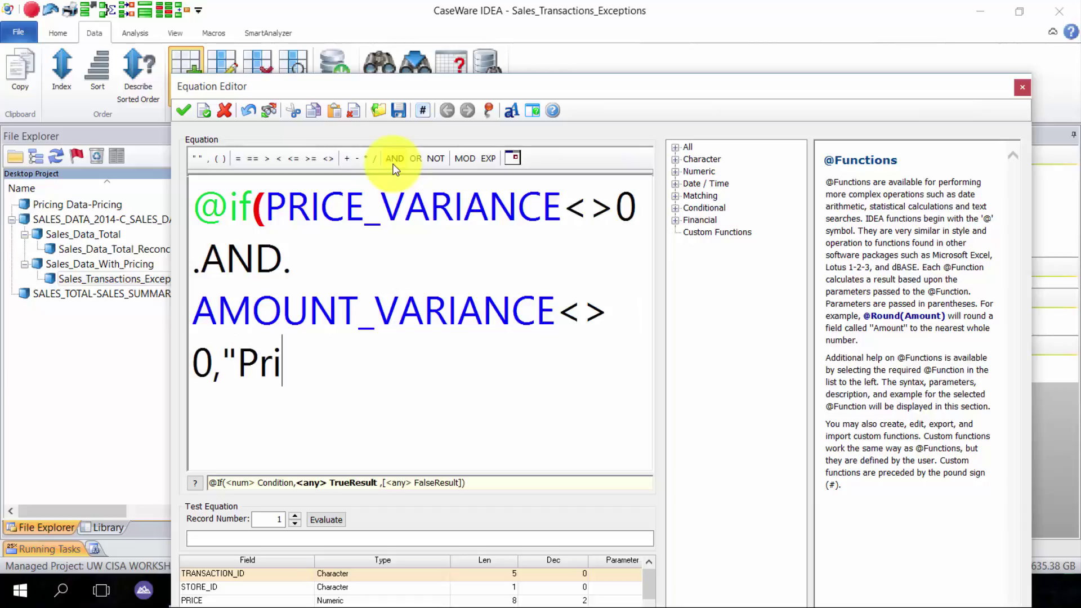
text(ce and amou)
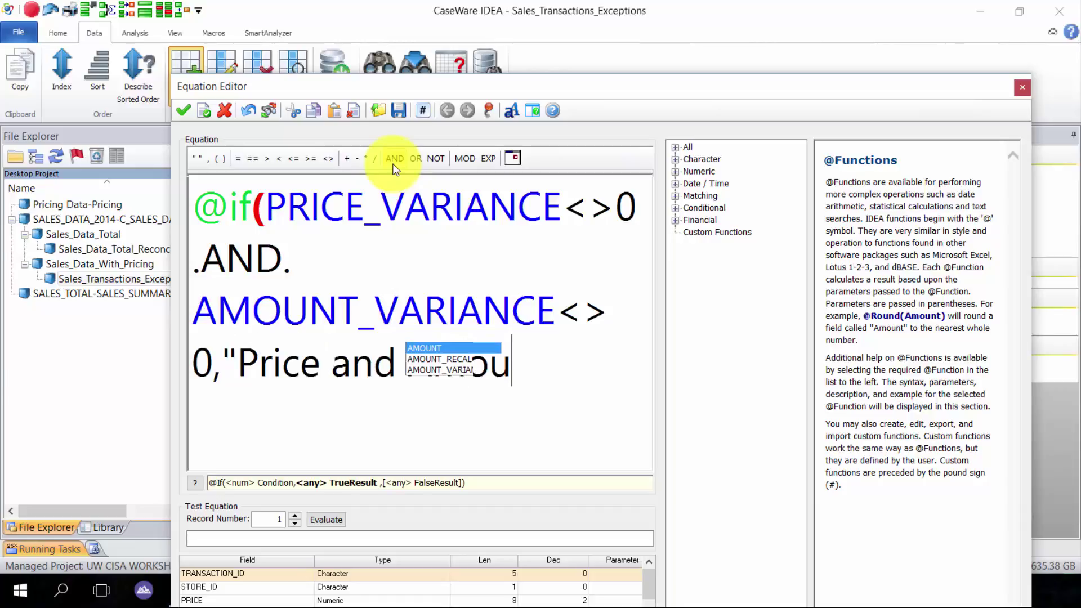
text(nt Issues")
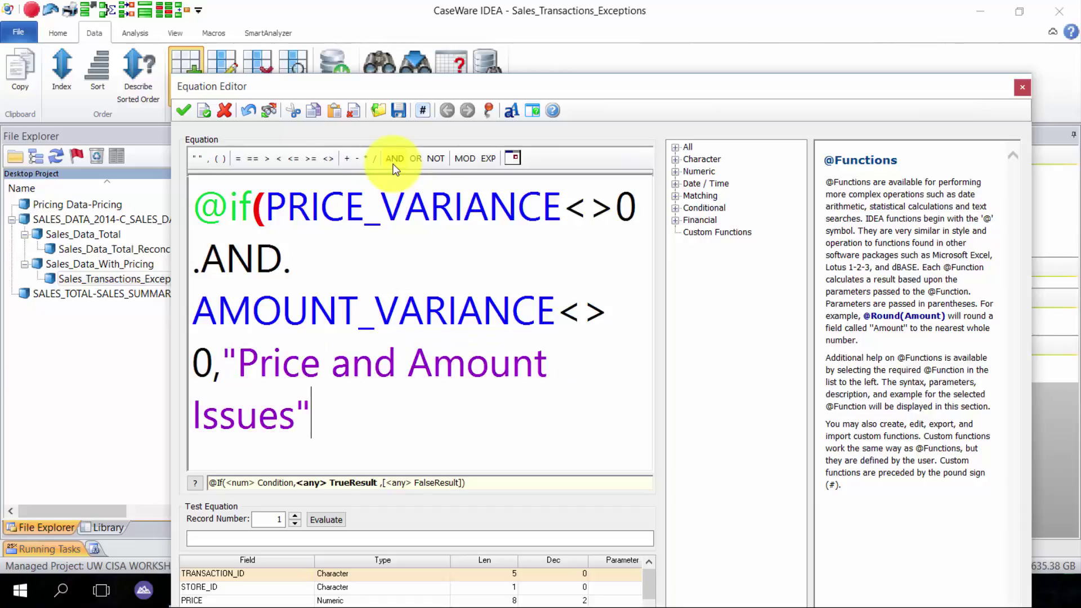
text(,@if)
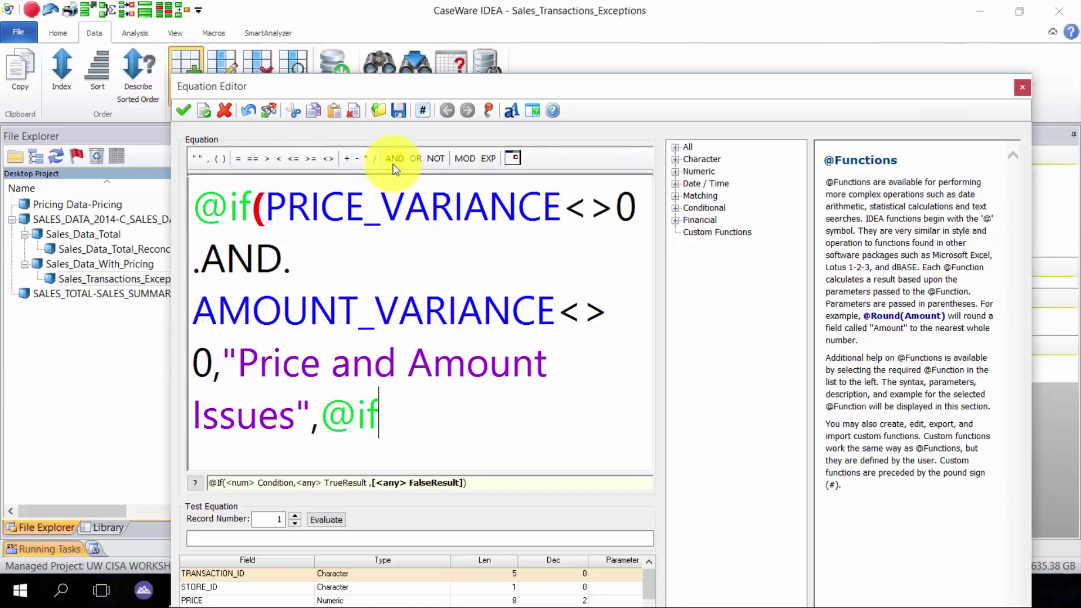
text((p)
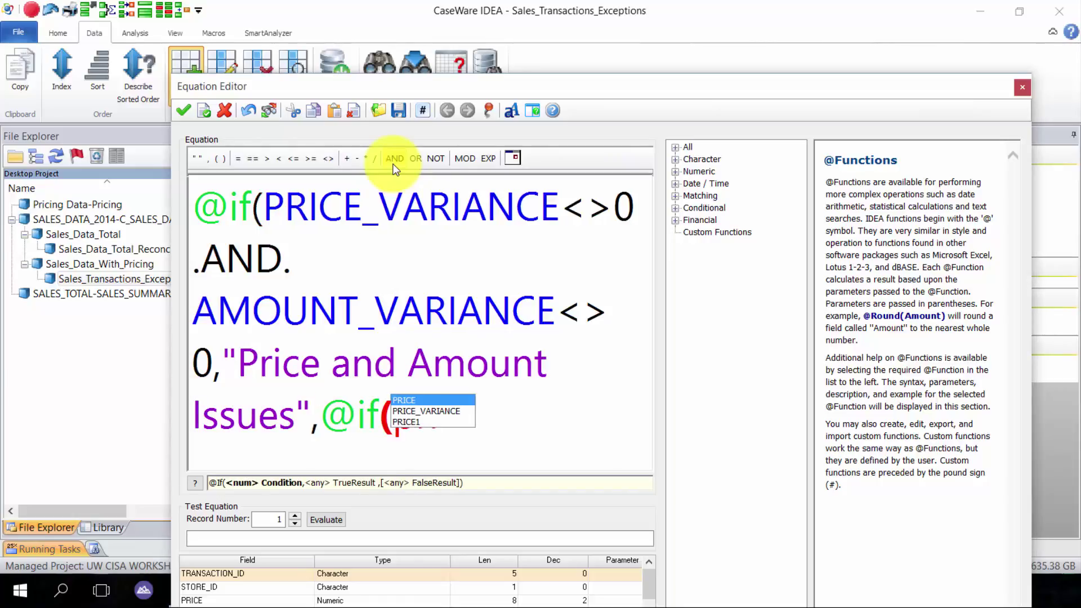
key(Down)
key(Return)
text(<>0,)
text("Price )
text(IUsse)
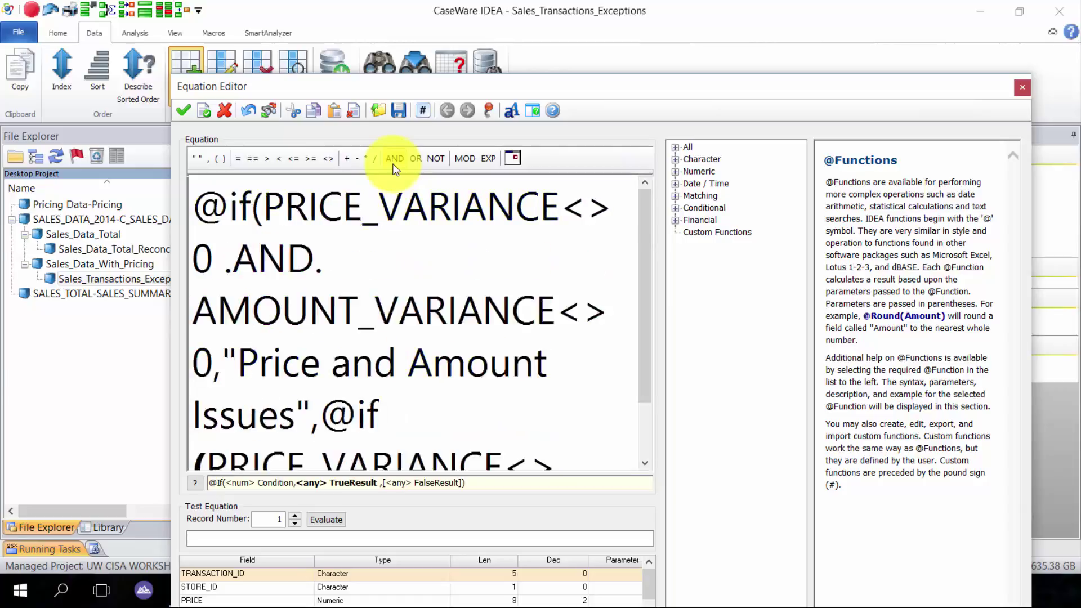
key(BackSpace)
key(BackSpace)
key(BackSpace)
key(BackSpace)
scroll(397, 299, down, 2)
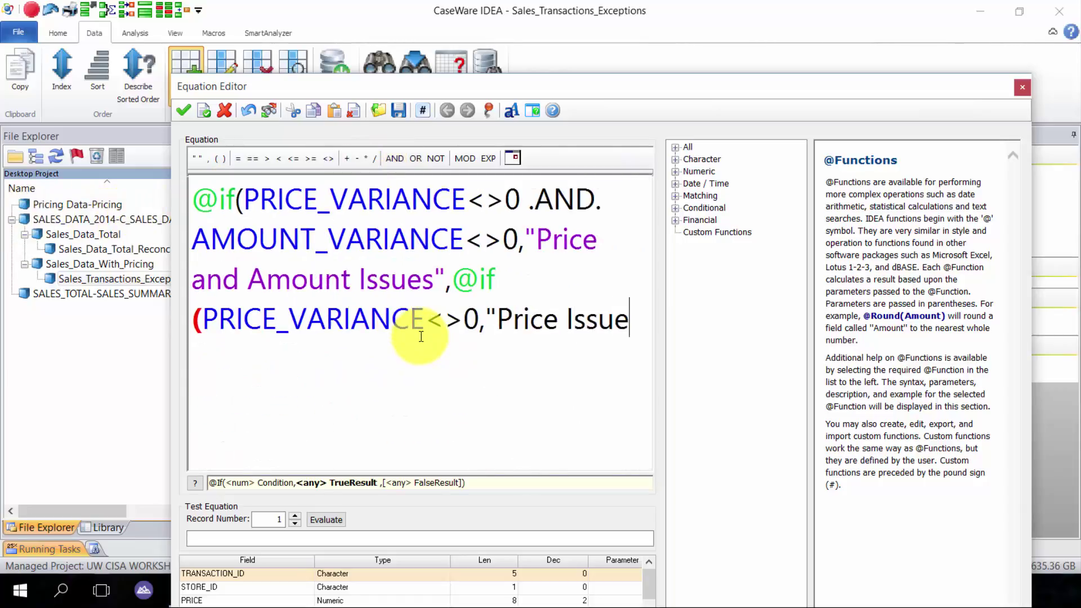
text(ssue",)
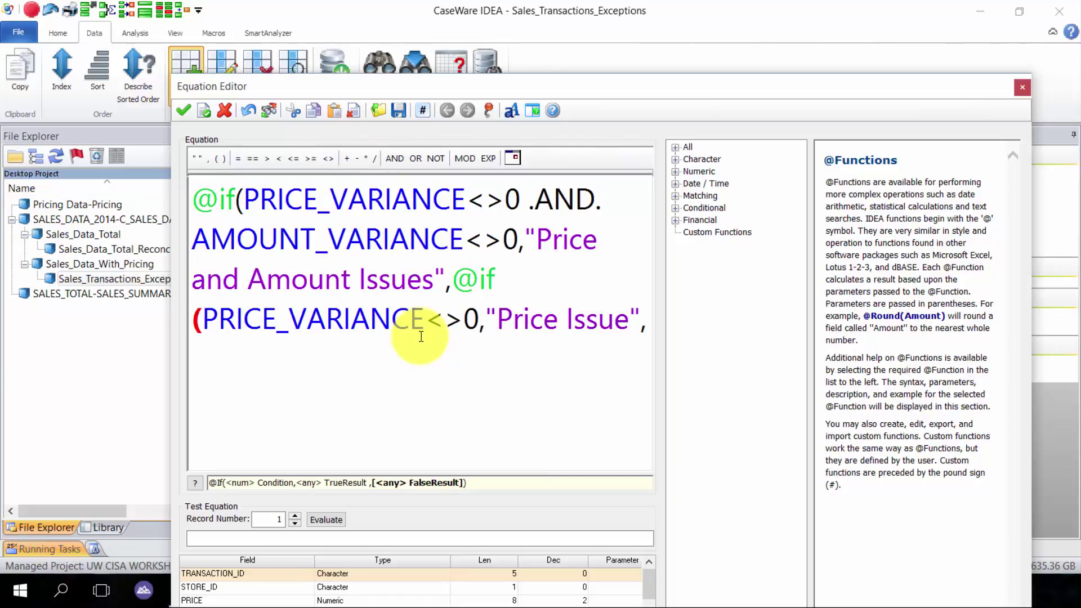
text(AMOUN)
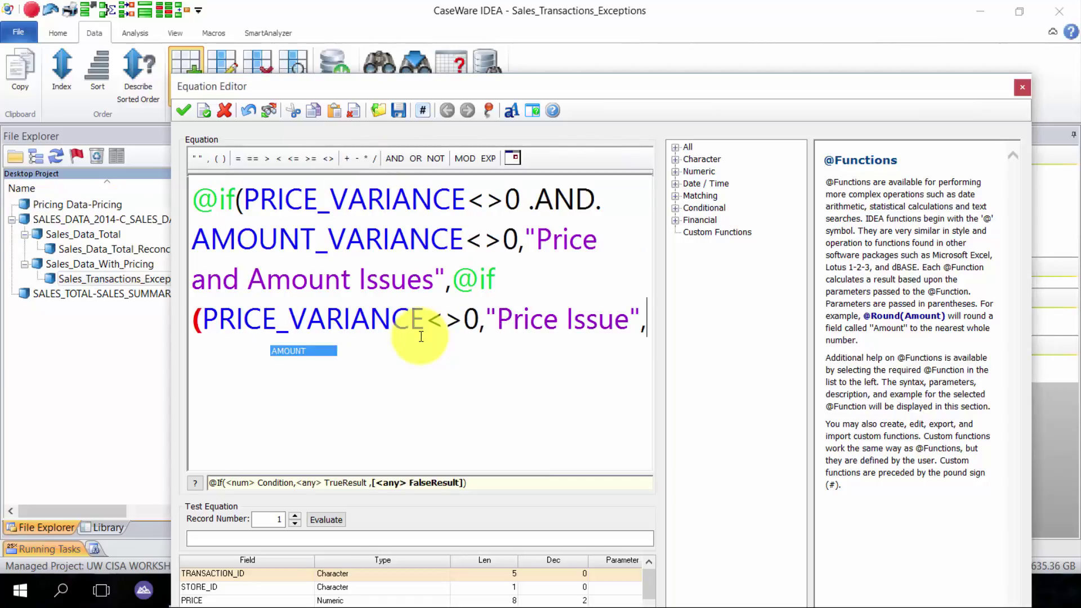
key(BackSpace)
key(BackSpace)
key(BackSpace)
key(BackSpace)
key(BackSpace)
key(BackSpace)
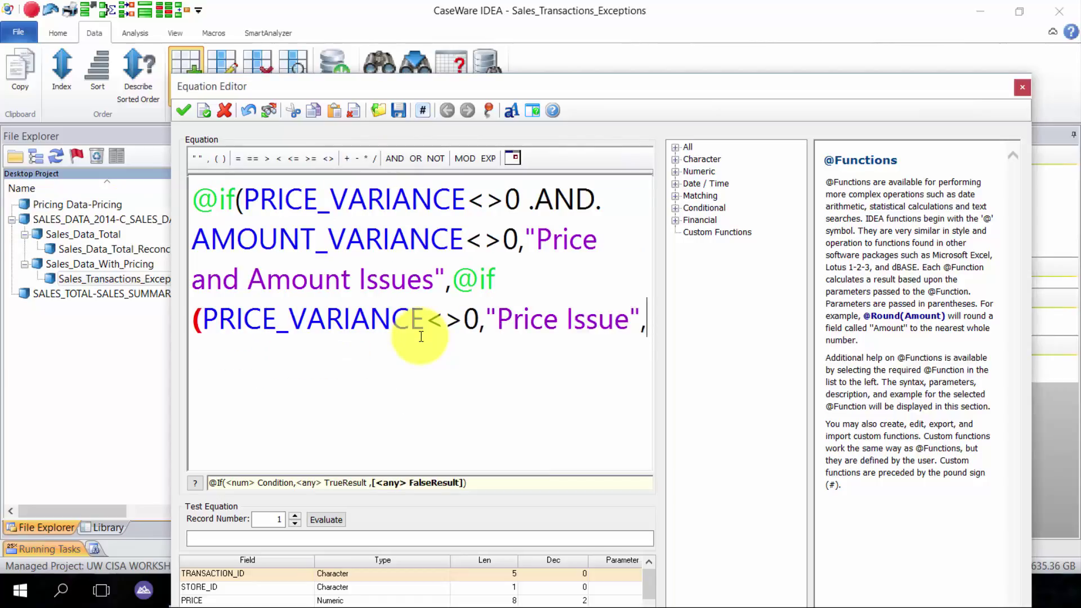
text(,"Amount I)
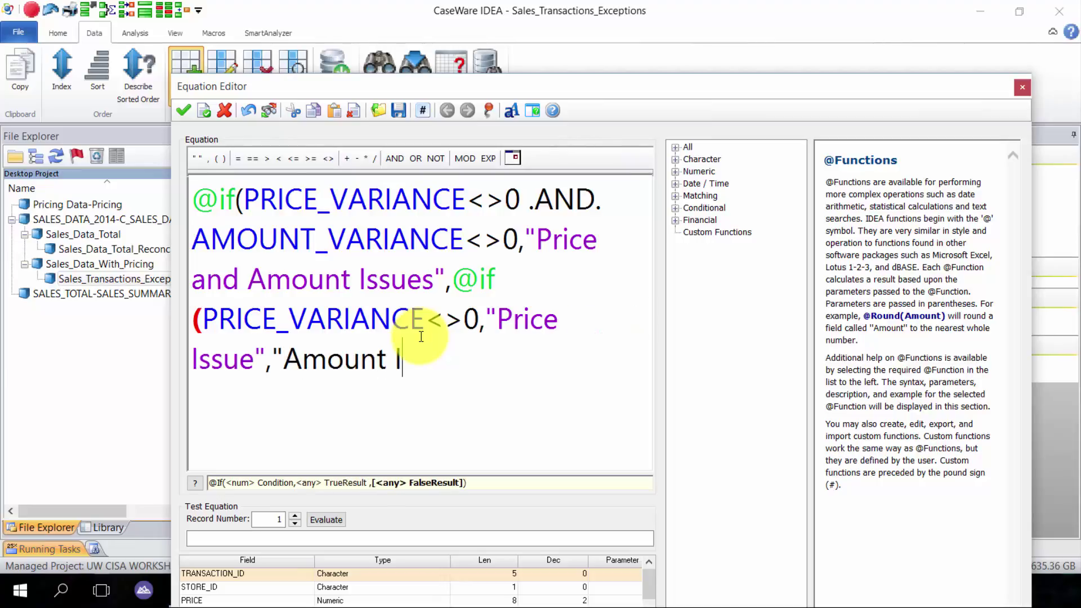
text(ssues)
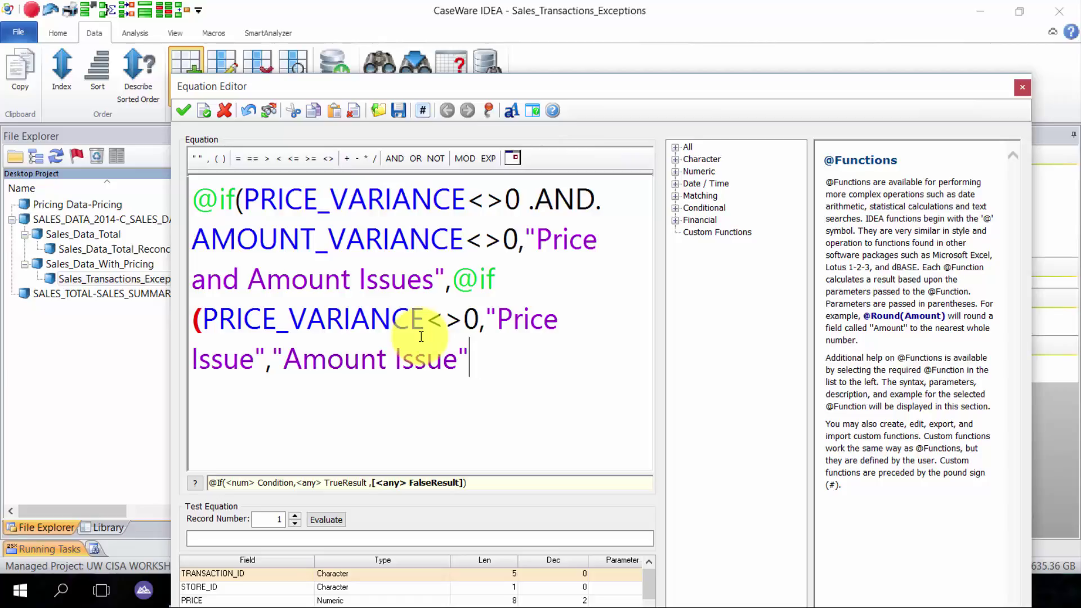
text("))
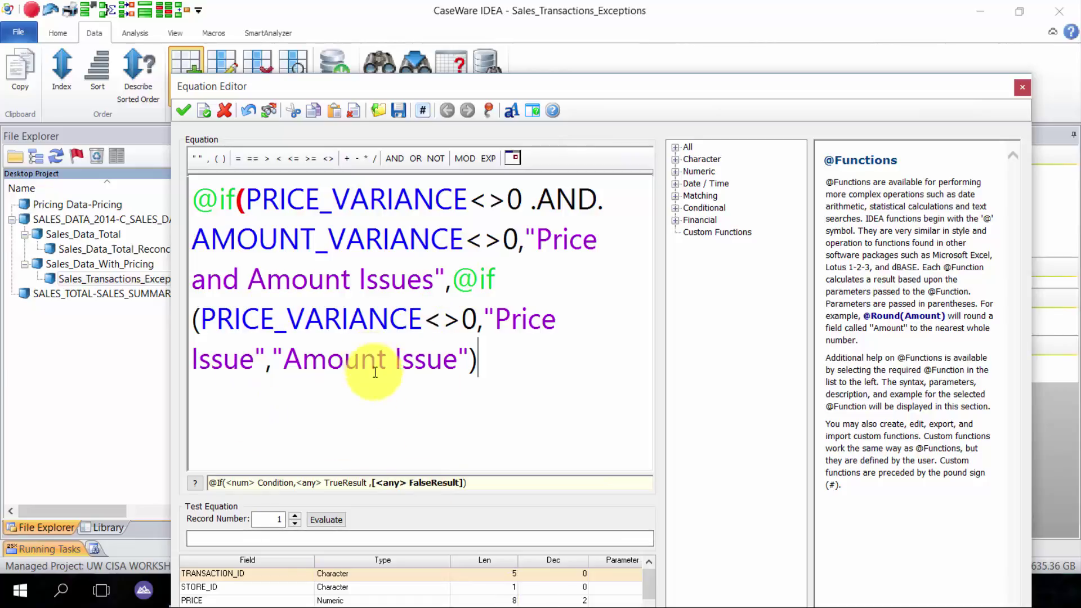
Validate the EXCEPTION_TYPE formula and add the virtual field to Sales_Transactions_Exceptions.
text())
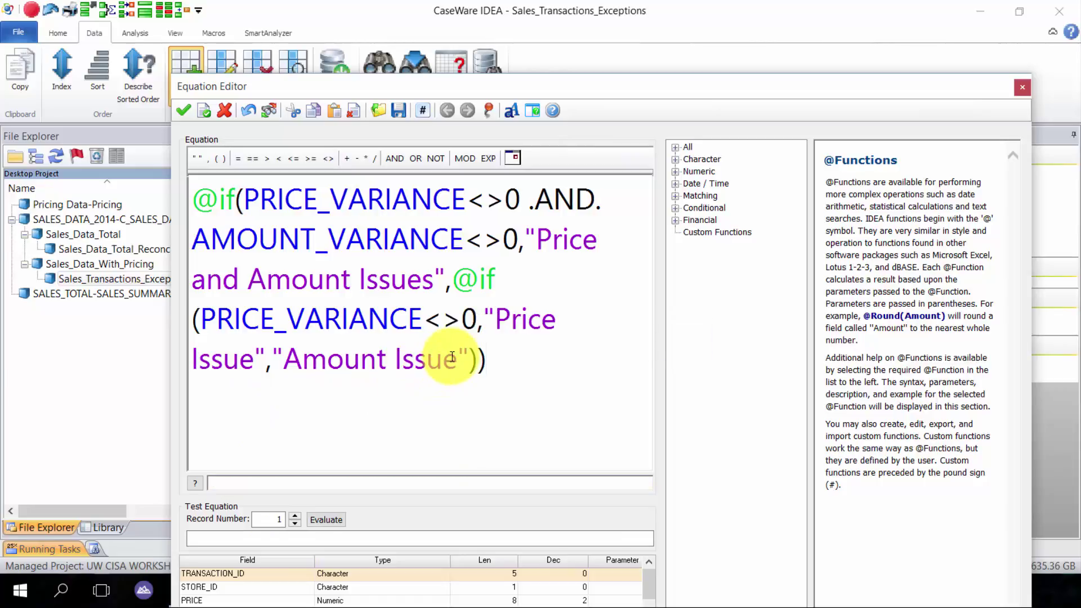
click(192, 112)
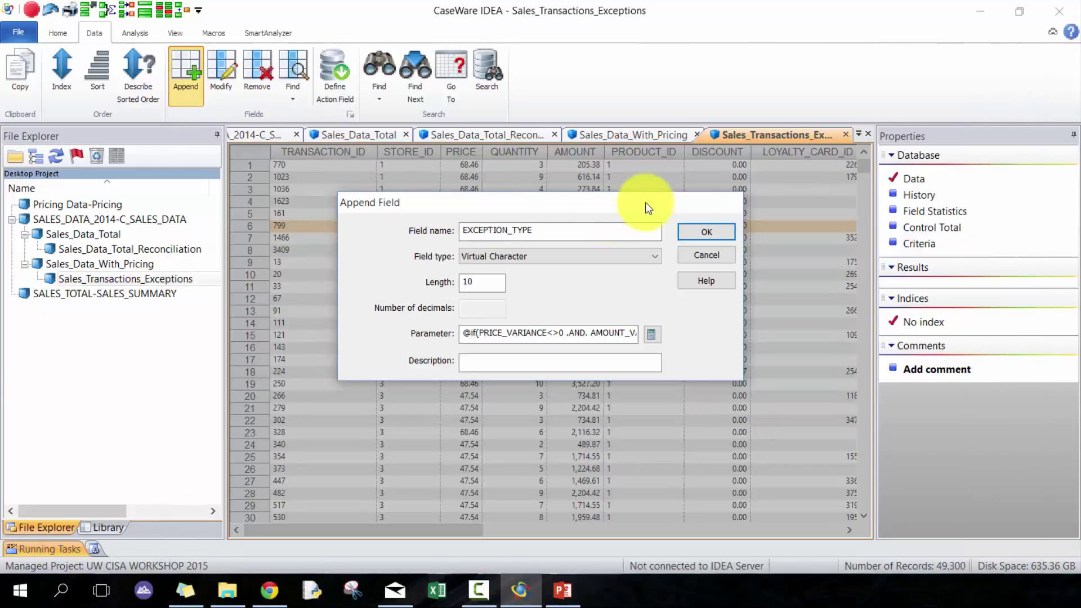
click(725, 233)
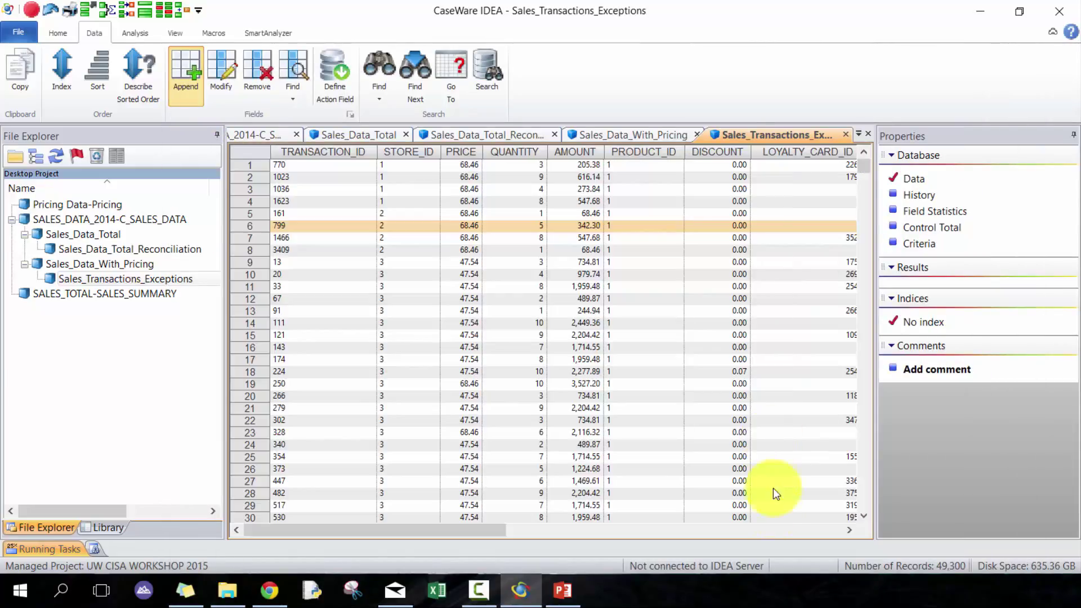
click(796, 530)
click(796, 529)
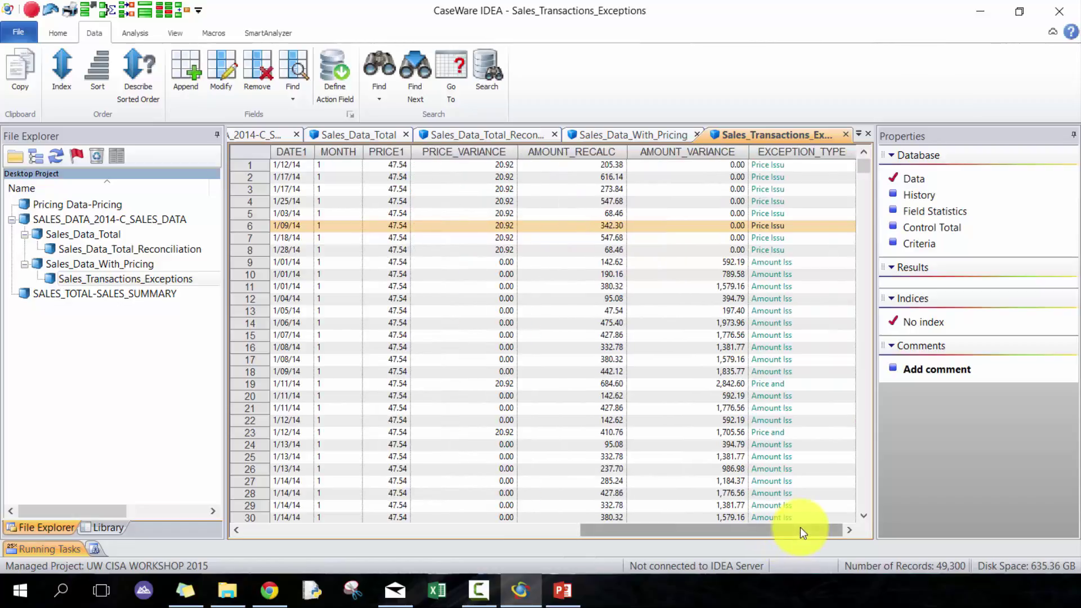
Change the EXCEPTION_TYPE field length to 20 and confirm the database field change.
double_click(796, 186)
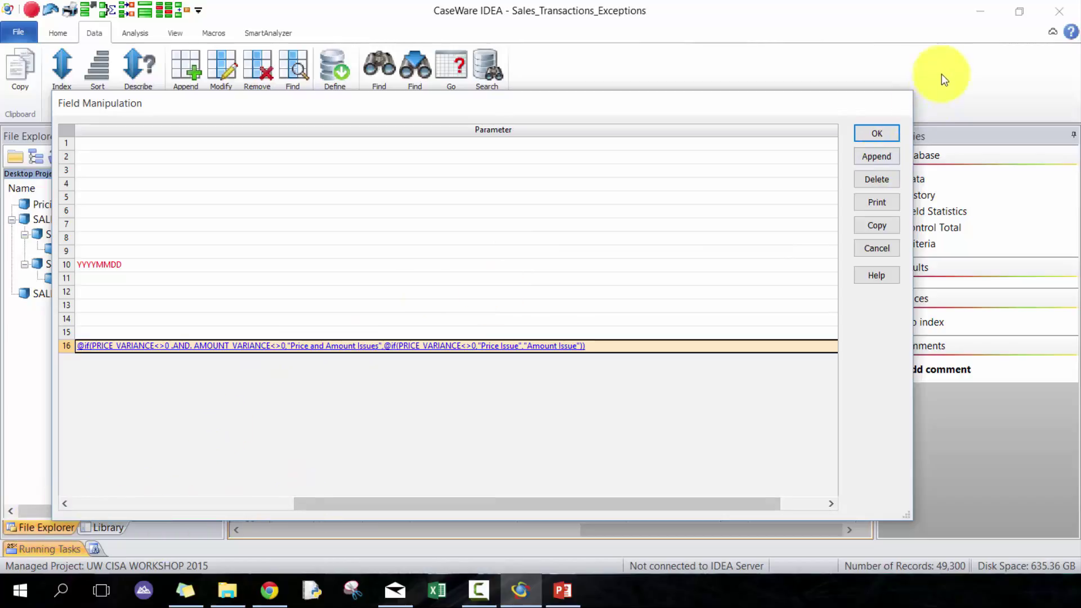
drag(651, 503, 429, 503)
click(265, 347)
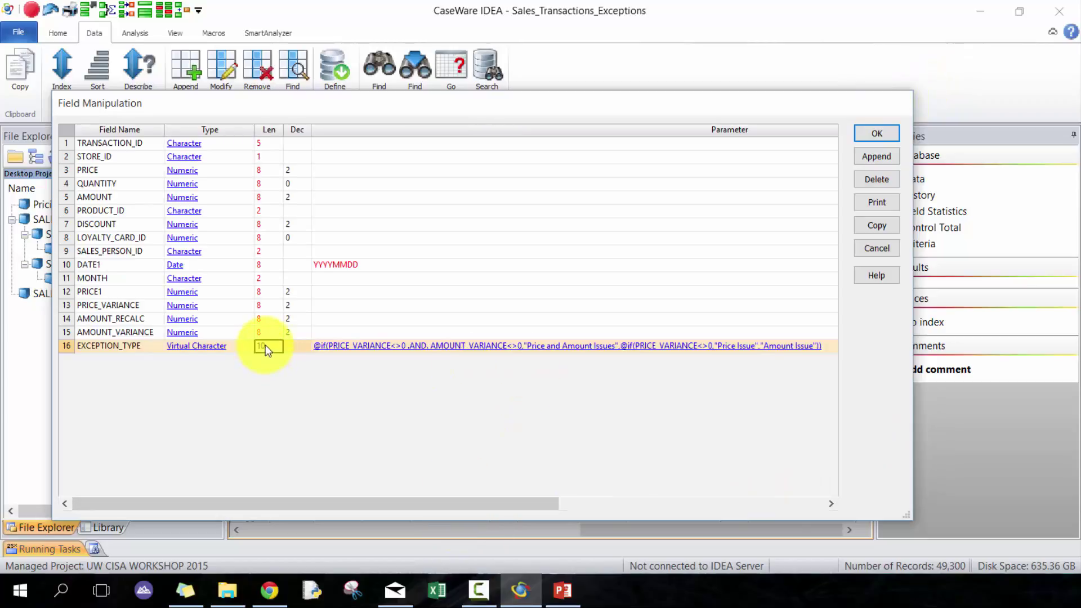
text(20)
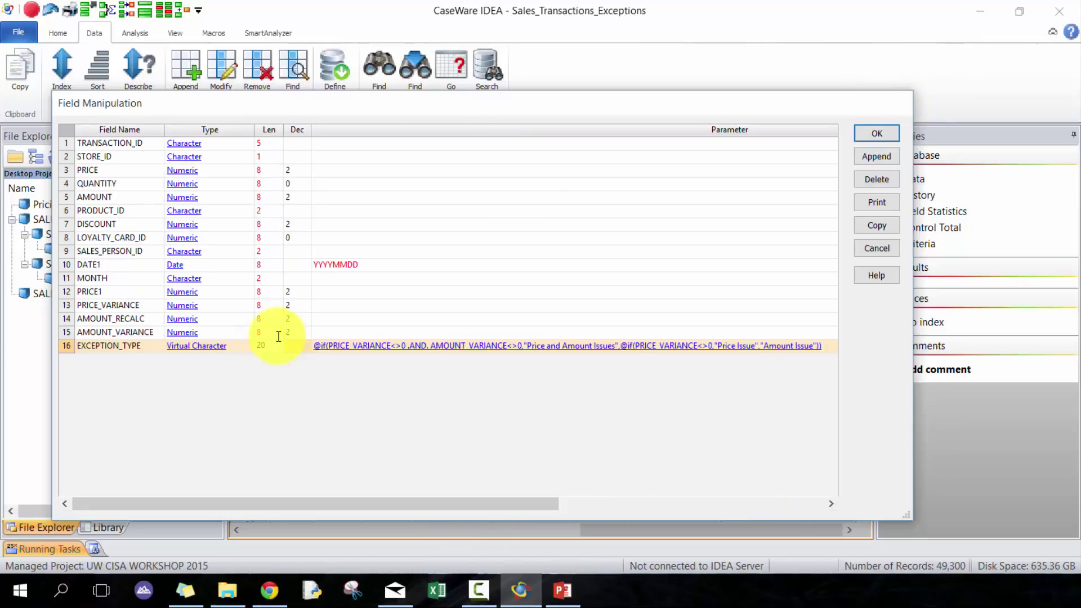
click(870, 127)
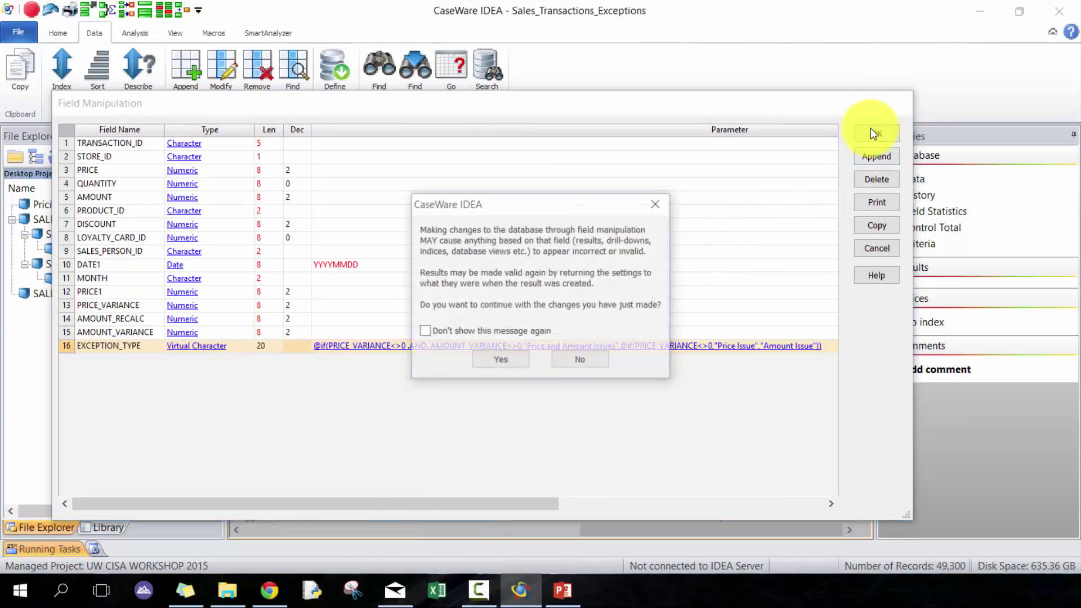
click(523, 364)
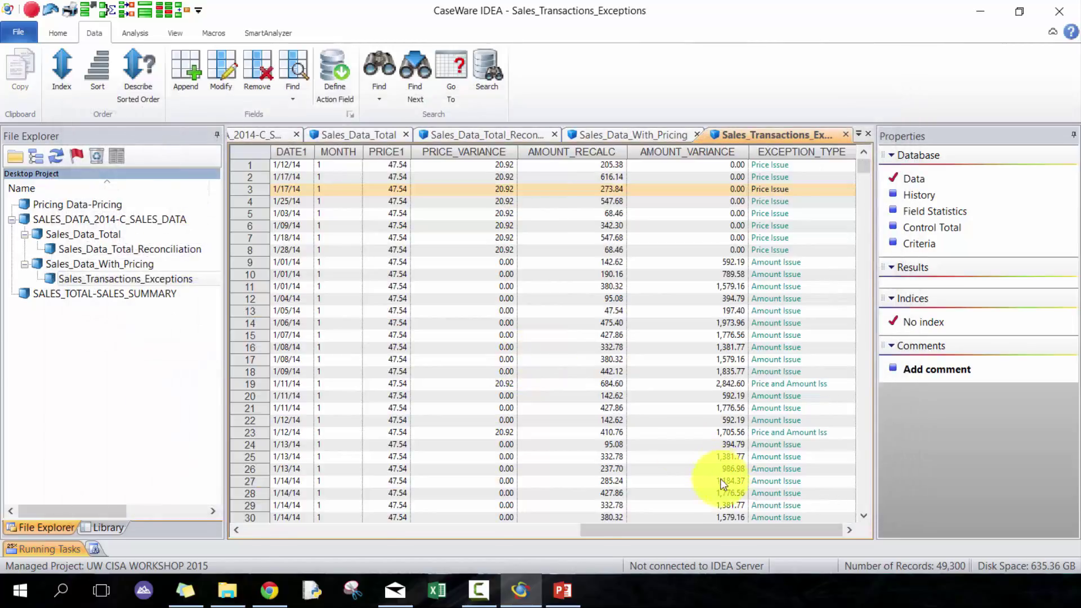
Set the EXCEPTION_TYPE length to 30 so 'Price and Amount Issues' shows in full.
double_click(820, 434)
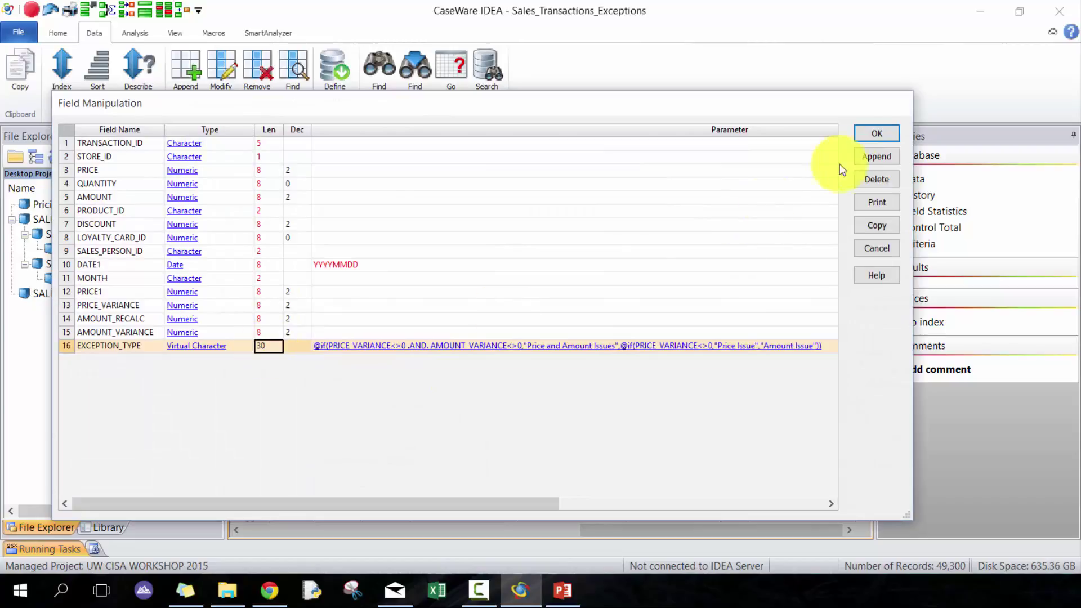
click(874, 136)
click(528, 356)
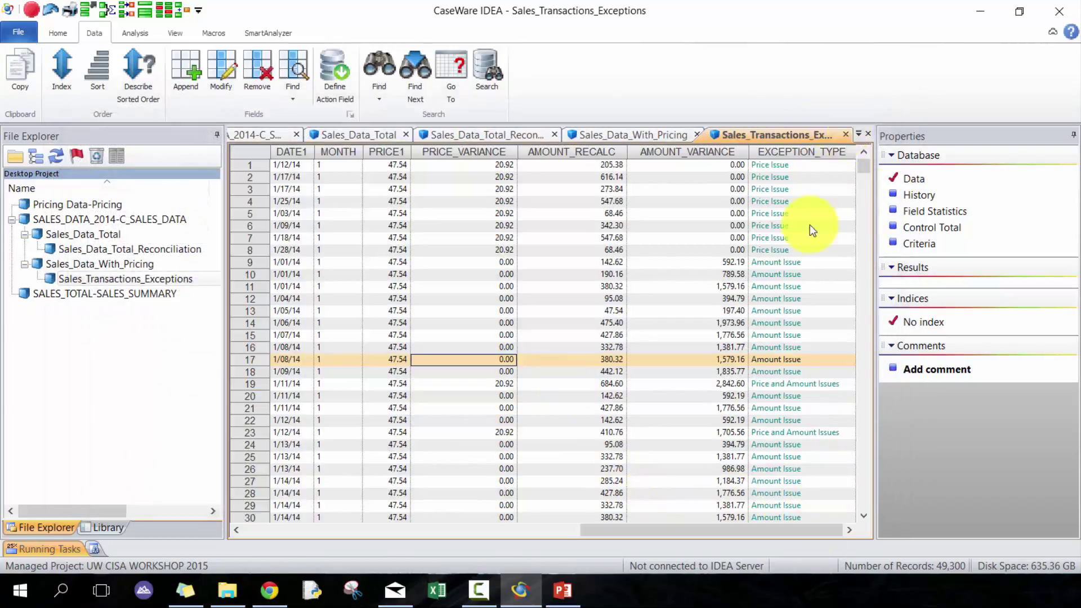
drag(799, 237, 808, 360)
Set up a Summarization grouped by EXCEPTION_TYPE, output as a result instead of a database.
click(777, 201)
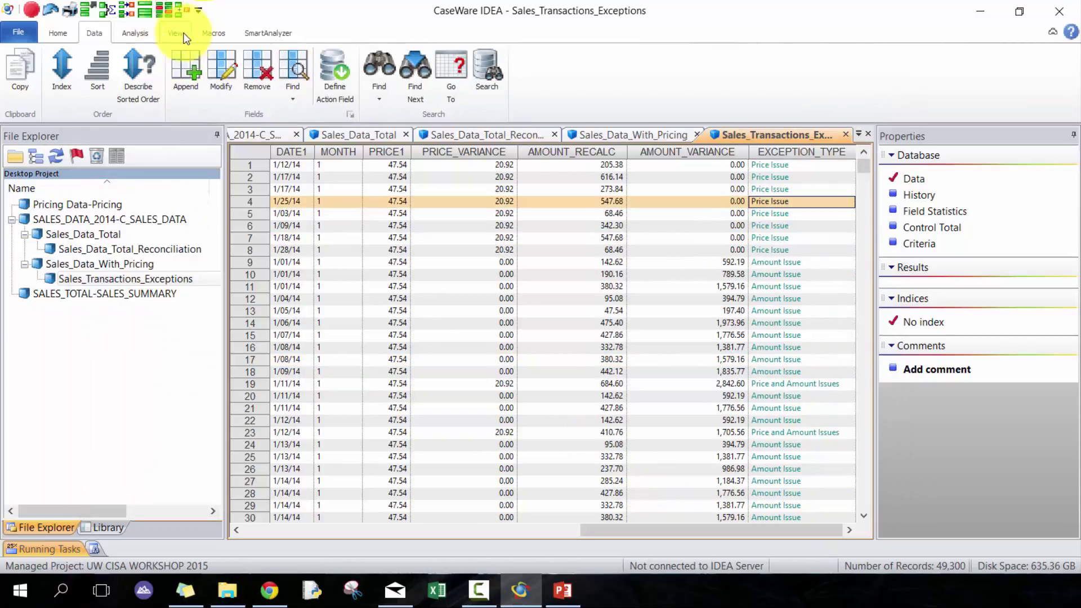
click(149, 33)
click(346, 51)
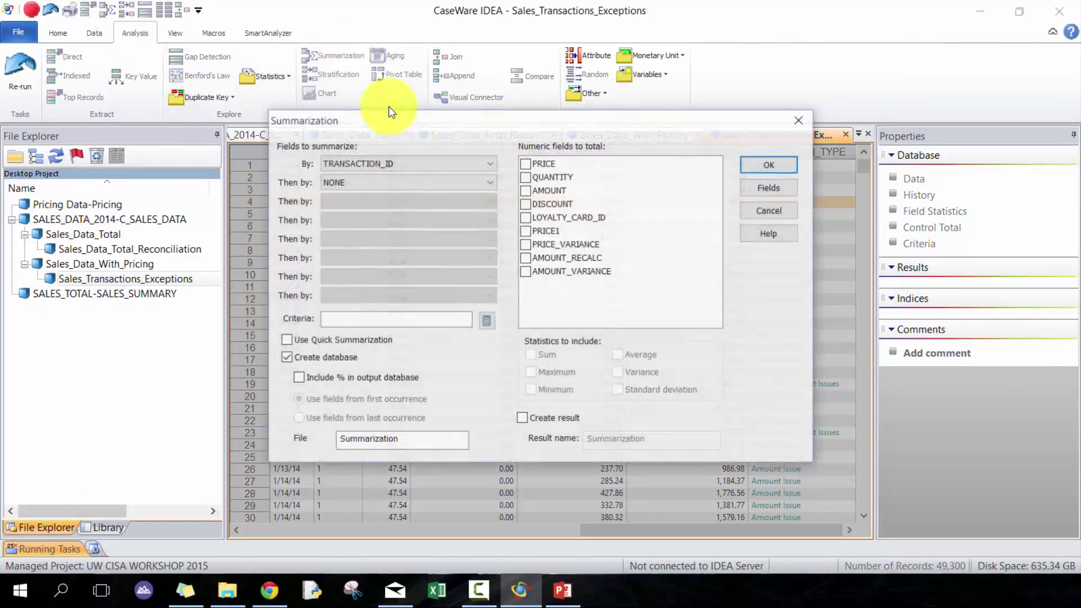
click(397, 163)
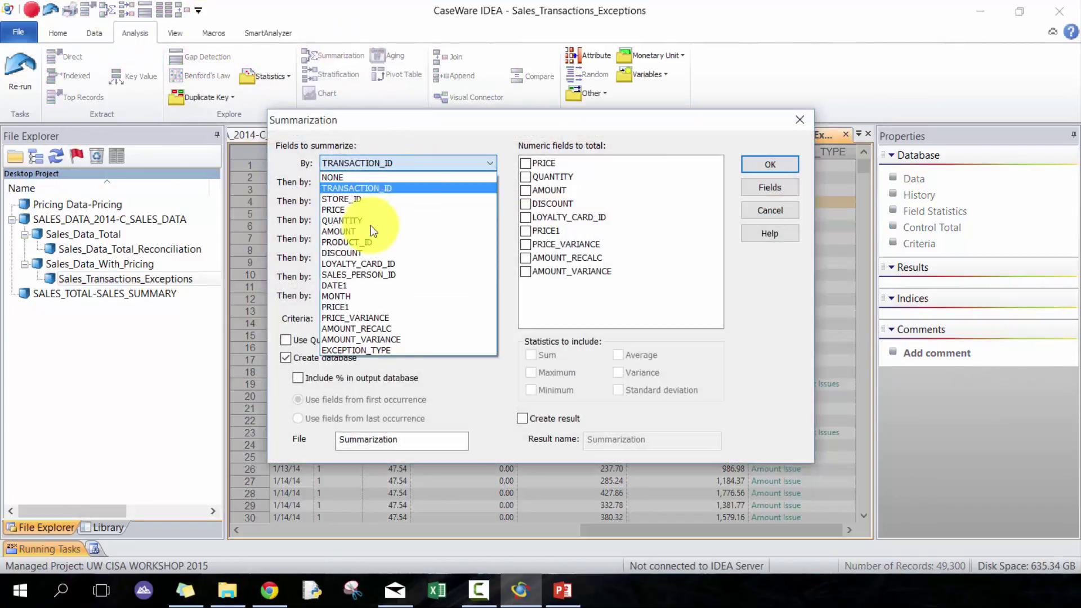
click(360, 347)
click(324, 361)
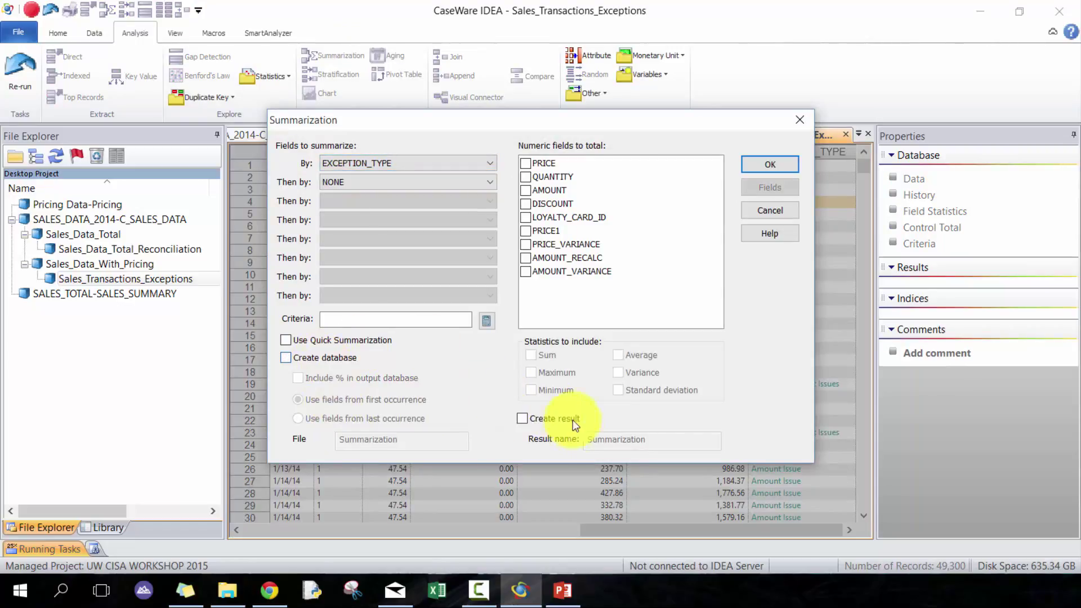
click(556, 423)
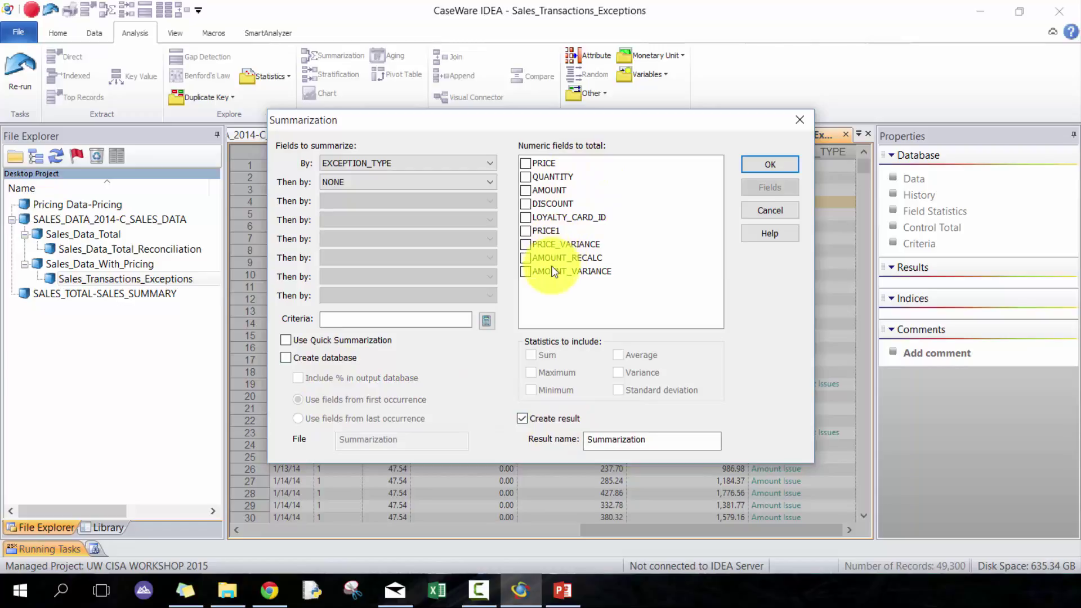
Total AMOUNT, name the result Exceptions_Summ, run it, and return to the records.
click(549, 190)
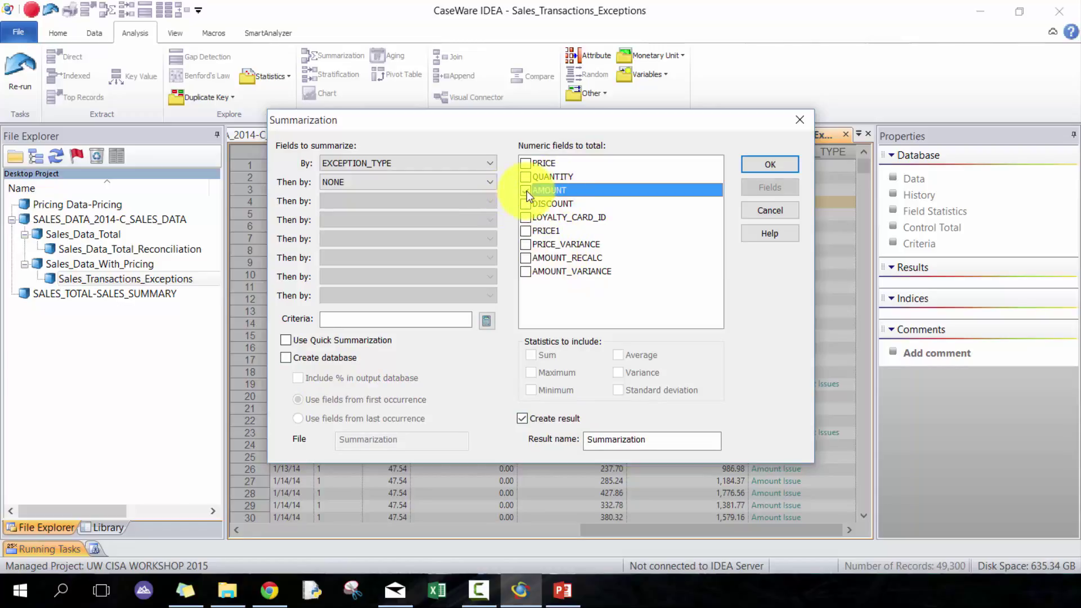
click(526, 190)
double_click(655, 438)
text(Exceptions_Summ)
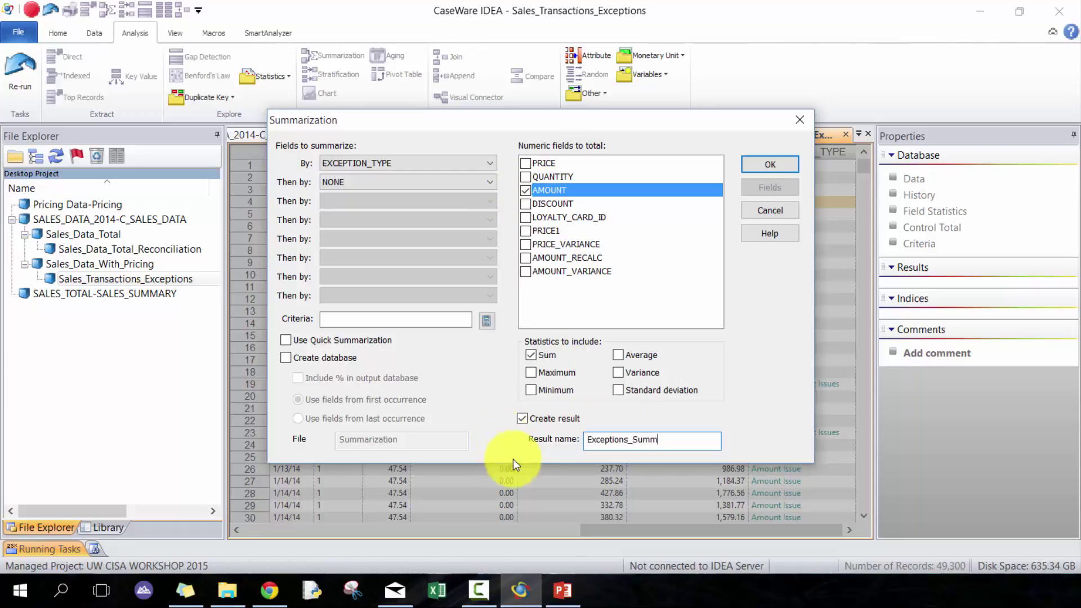
click(789, 163)
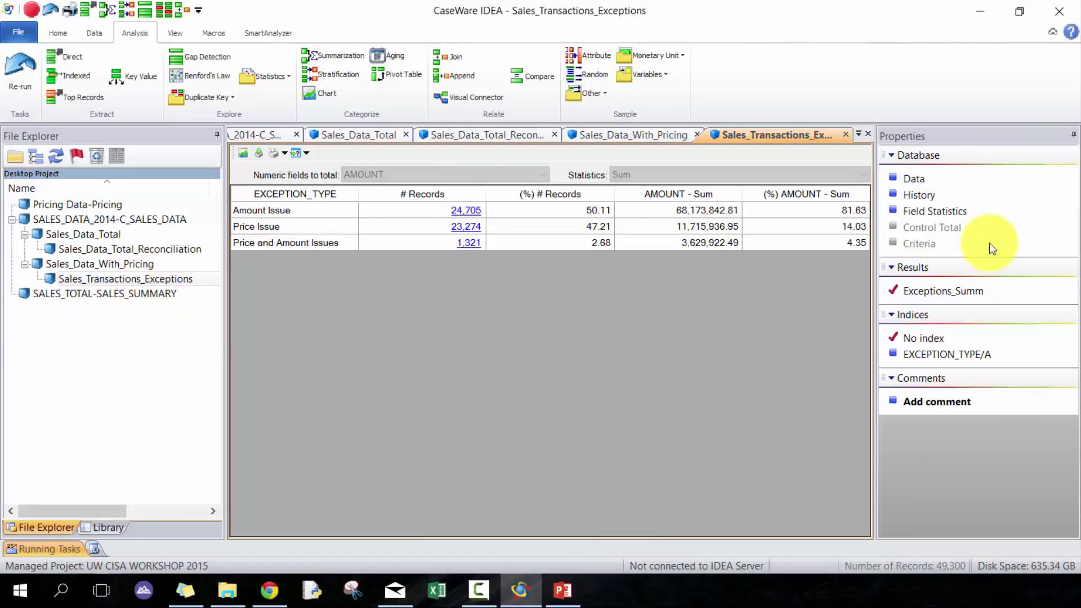
click(912, 180)
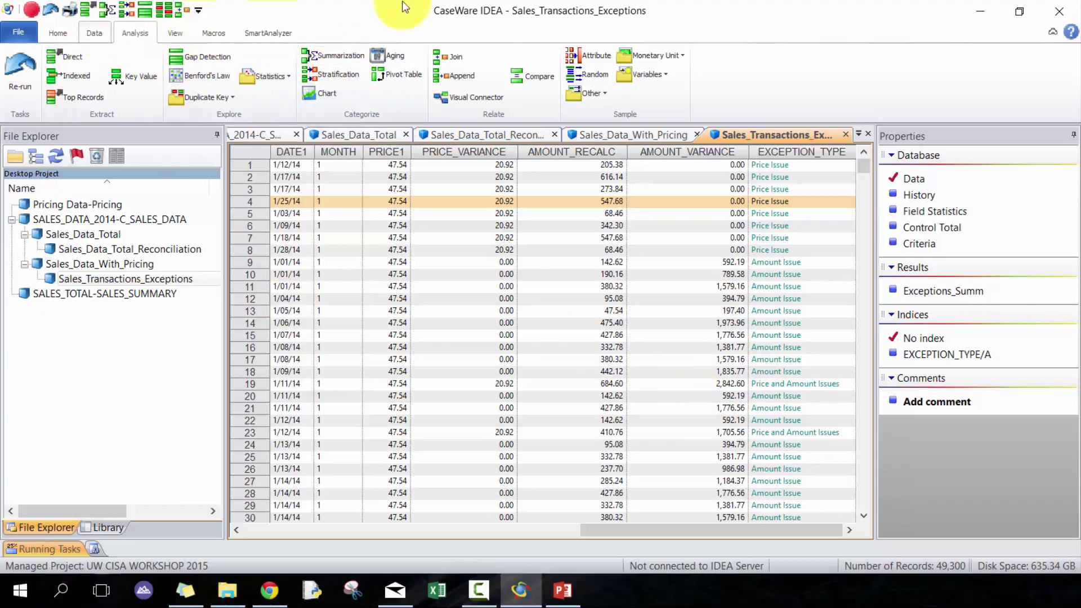
Start a random record sample of 25, then cancel it twice to get a fresh seed.
click(590, 76)
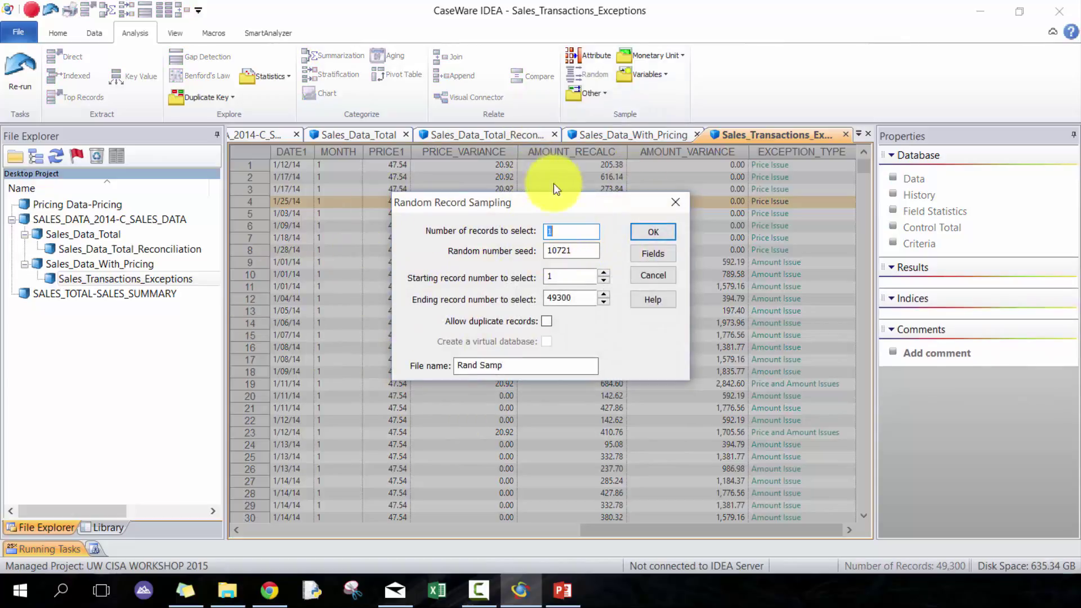
text(25)
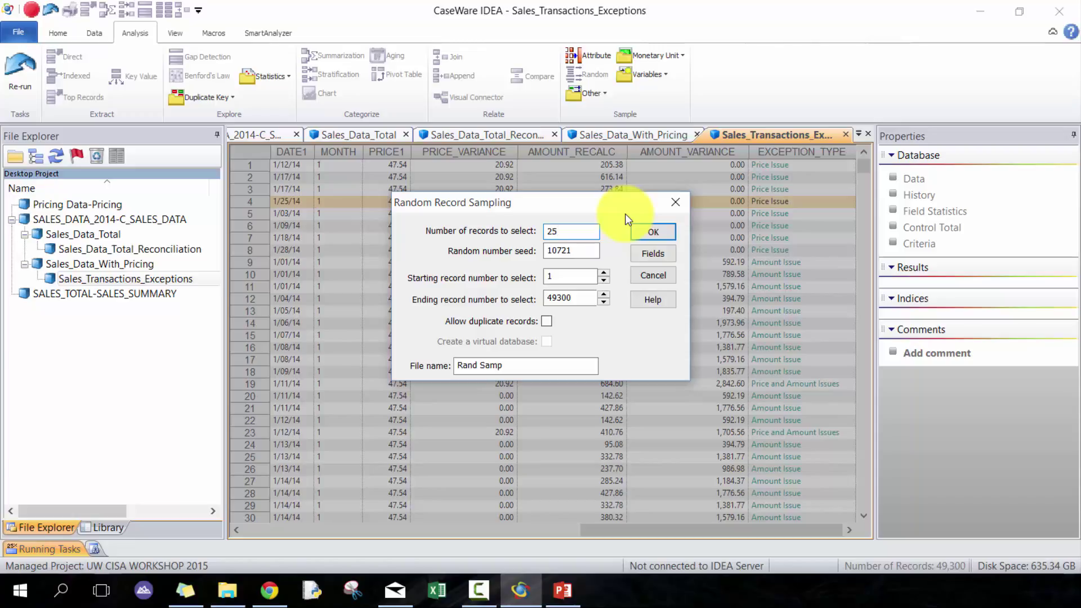
click(653, 274)
click(573, 75)
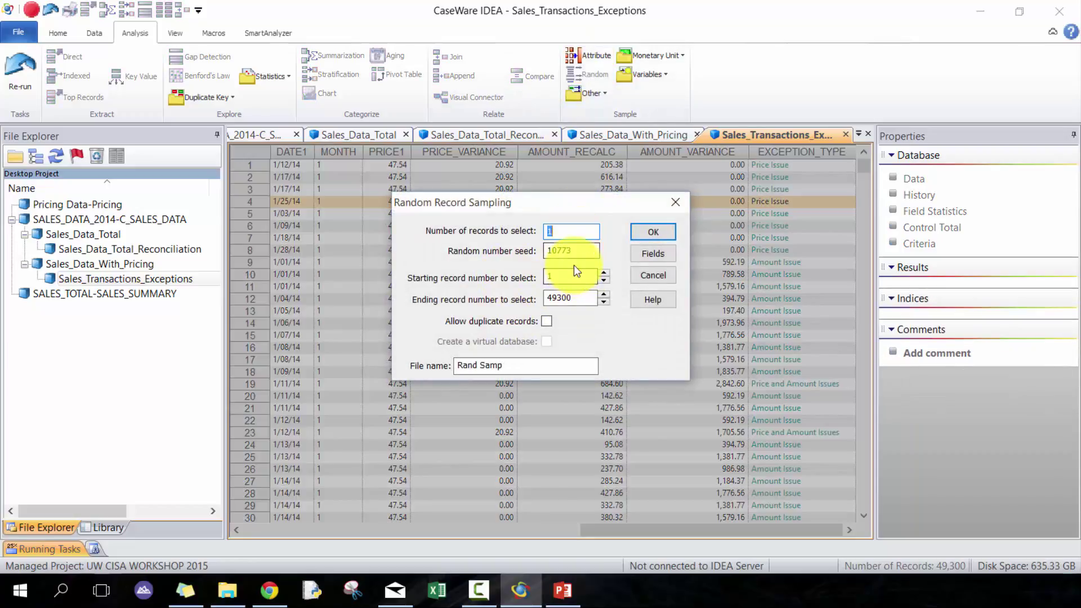
click(631, 272)
Request 25 random records from range 1–49300, output file named Exception_Samples.
click(586, 73)
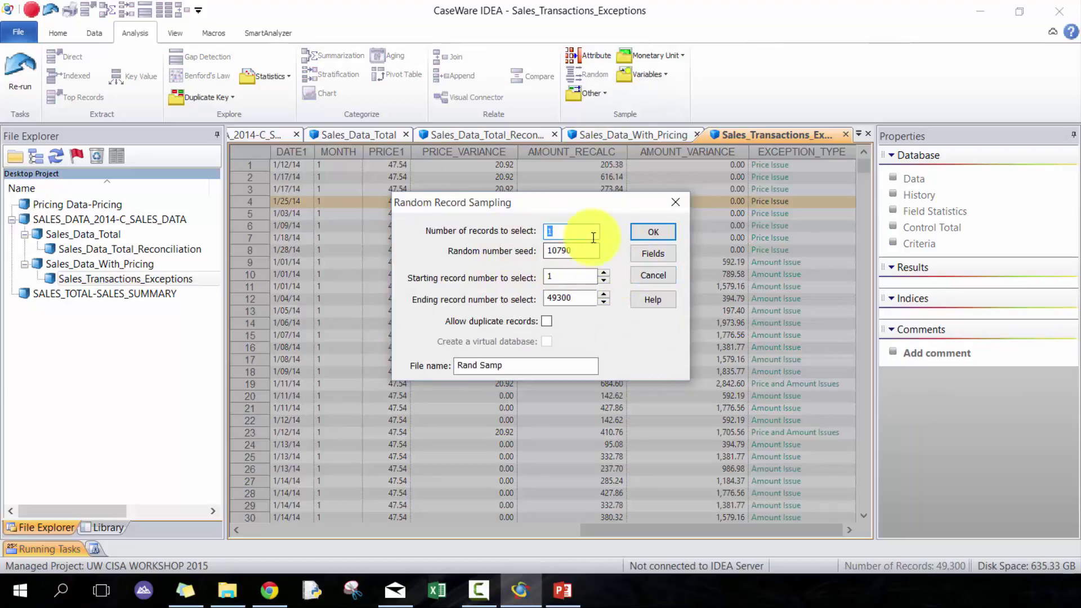
text(25)
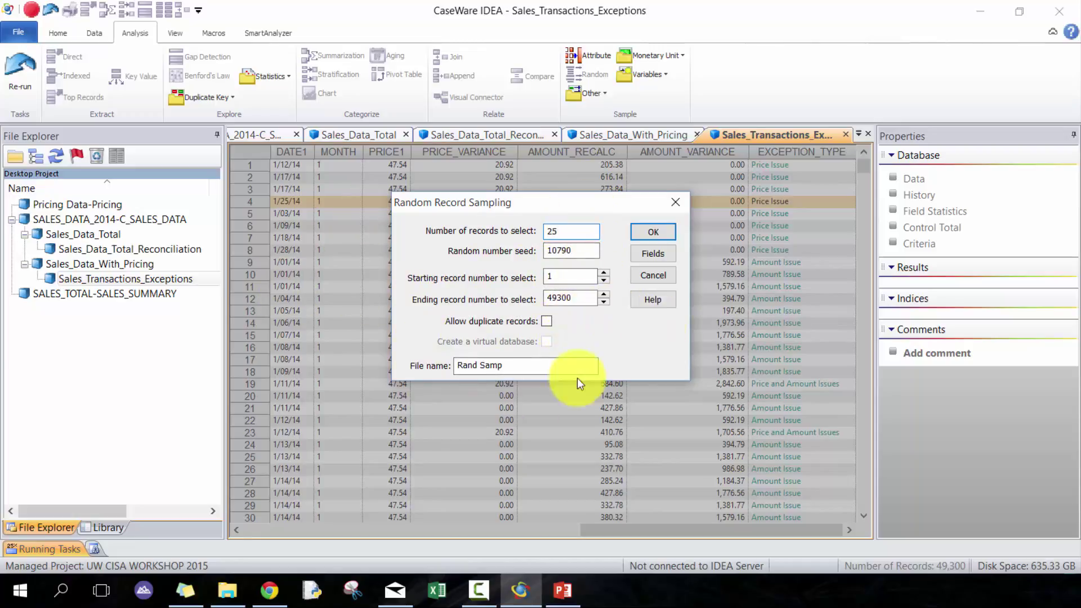
drag(536, 363, 341, 374)
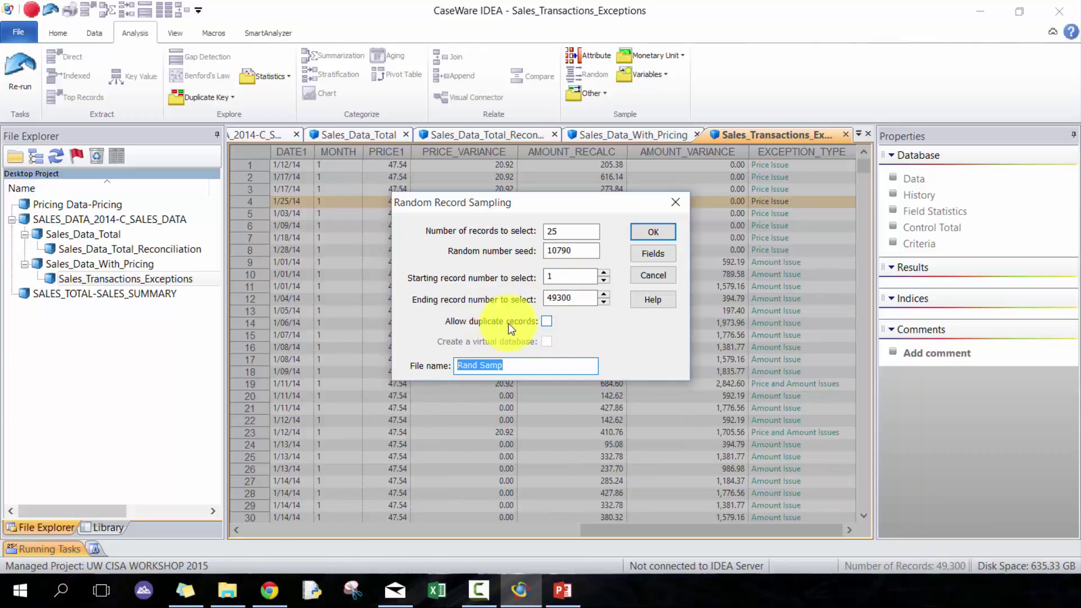
mouse_move(509, 323)
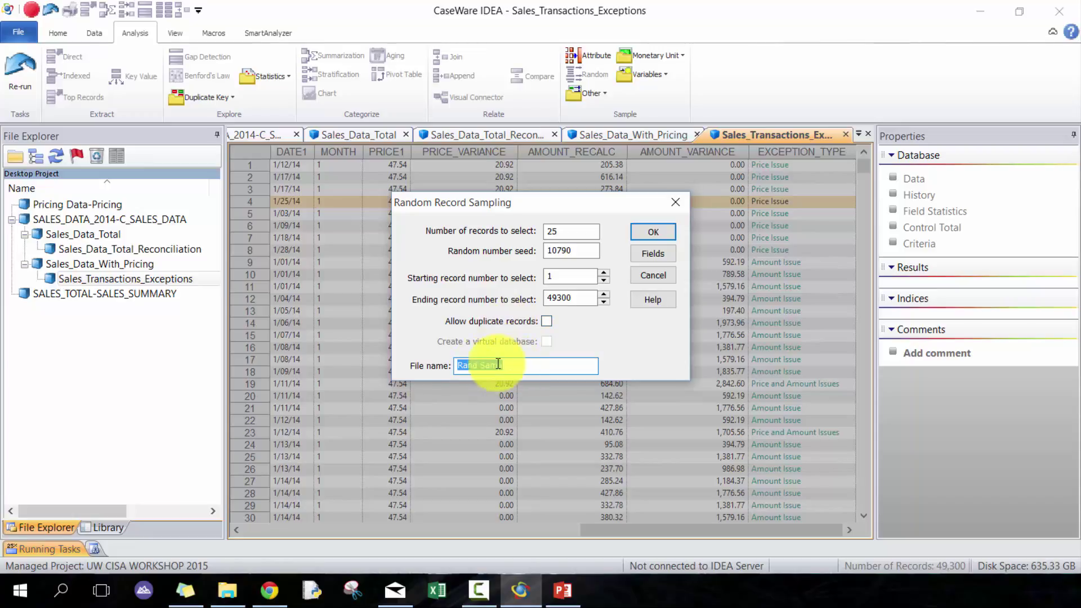
text(Exception_Samples)
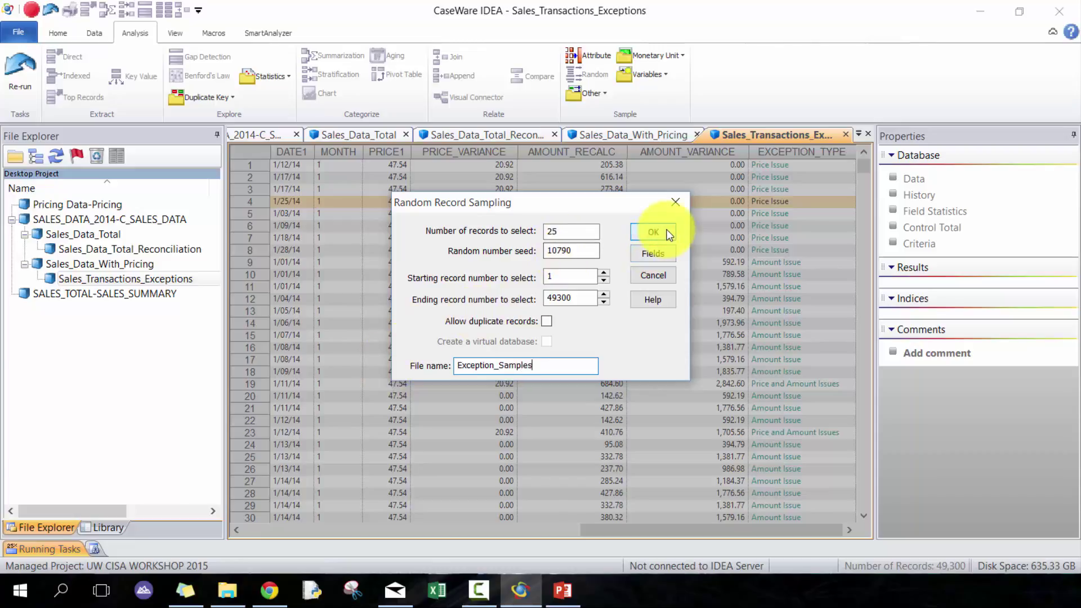
Run the sample to create the 25-record Exception_Samples database and review its EXCEPTION_TYPE values.
click(654, 232)
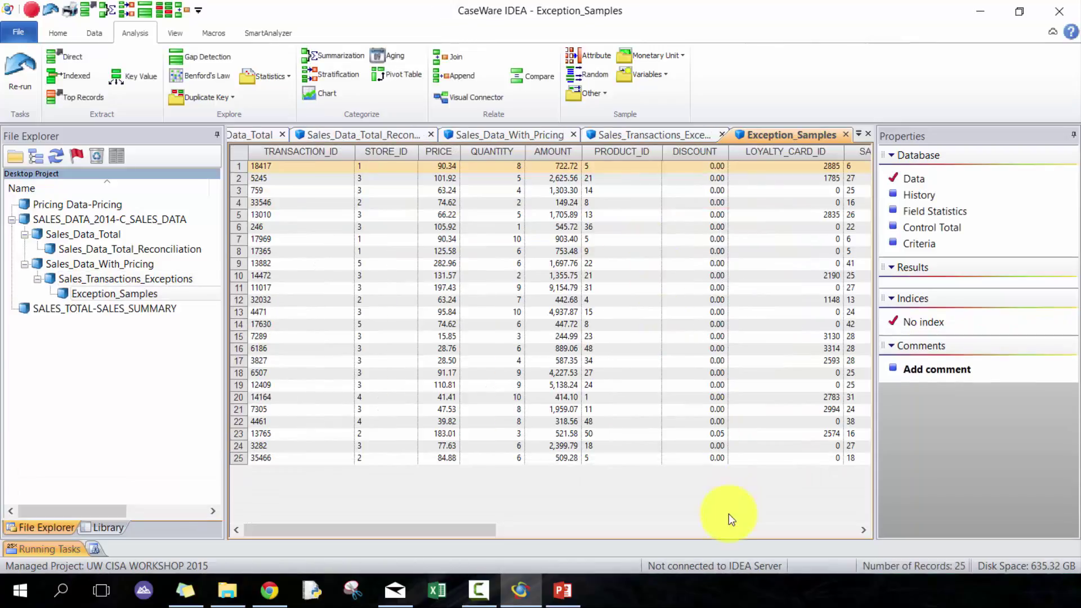
click(721, 533)
click(811, 530)
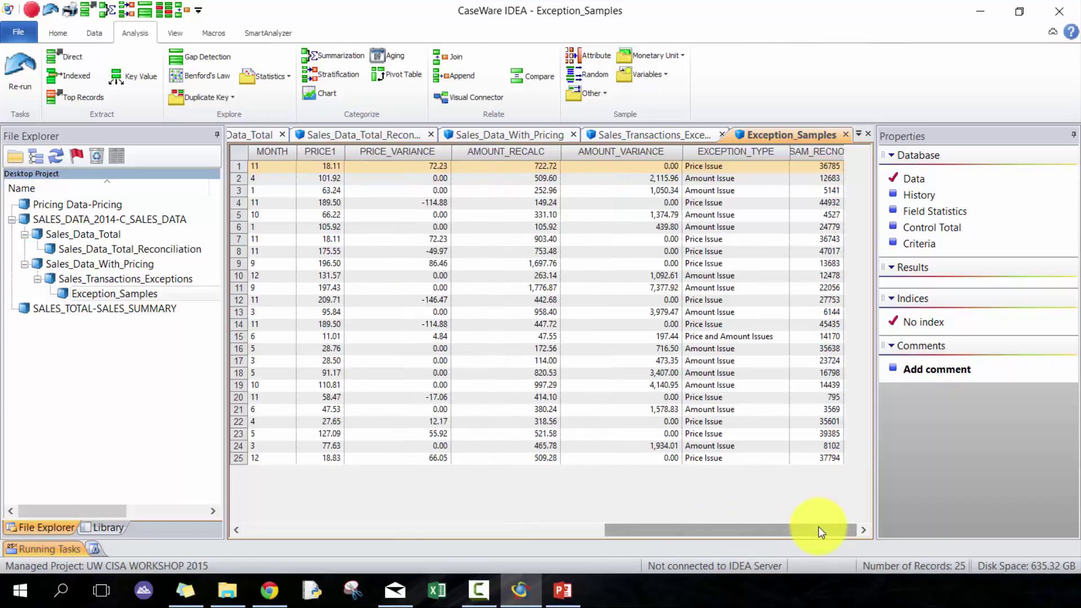
drag(752, 241, 739, 425)
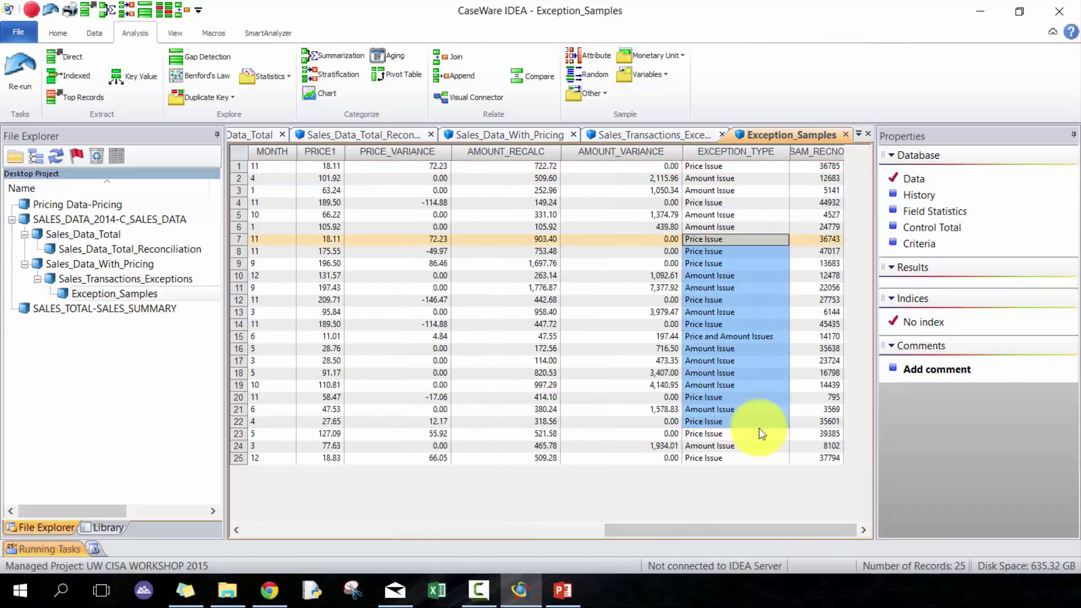
drag(726, 525, 360, 524)
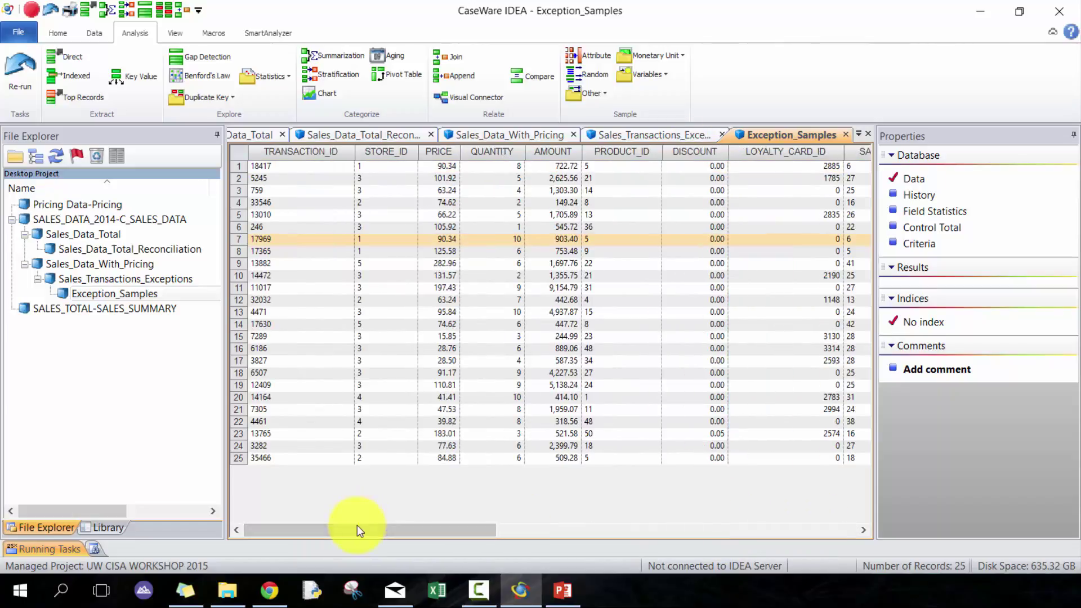